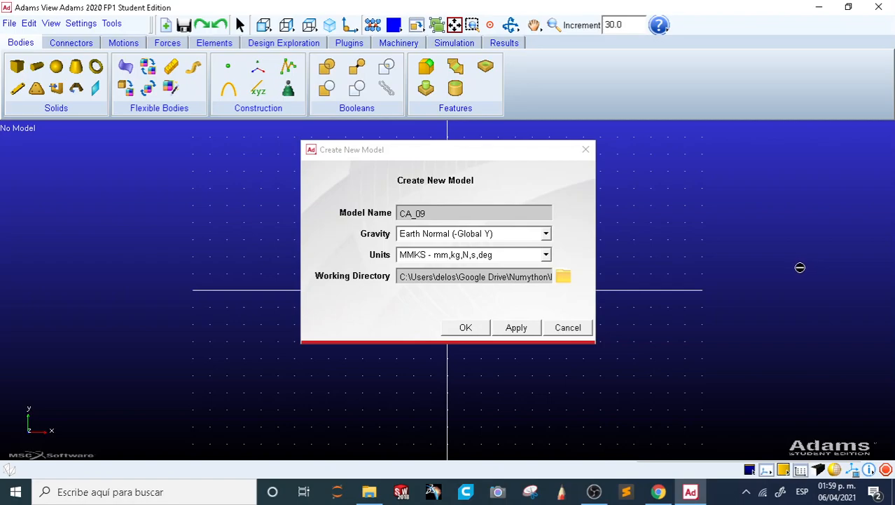
Create a new model named CA_09 with Earth Normal (-Global Y) gravity and MMKS units.
{"action": "left_click", "coordinate": [365, 157]}
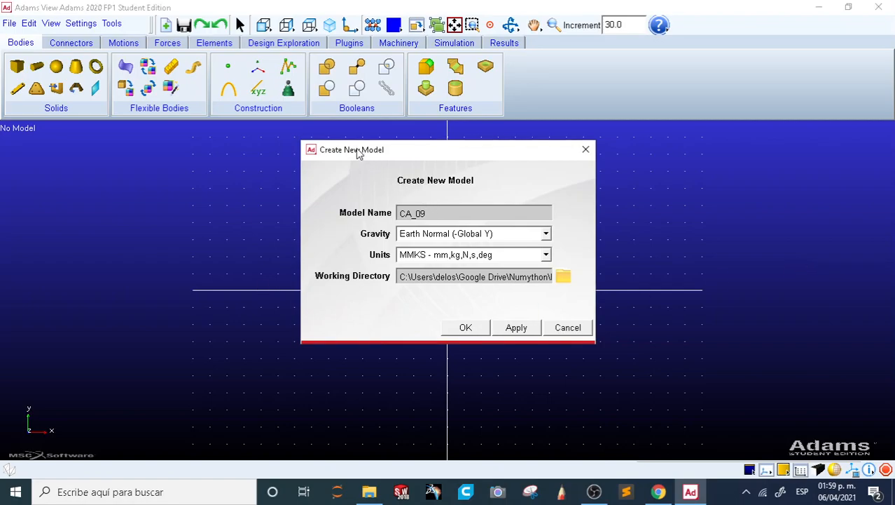
{"action": "left_click_drag", "start_coordinate": [358, 154], "coordinate": [338, 147]}
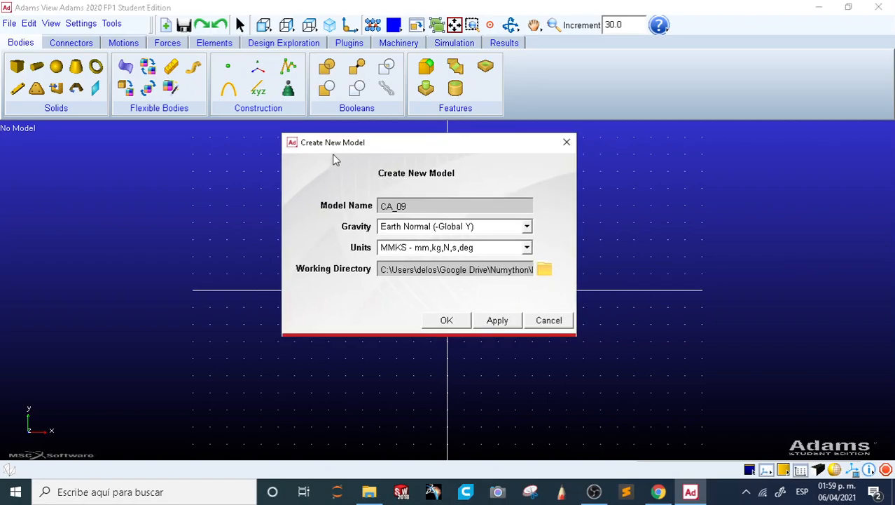
{"action": "left_click", "coordinate": [446, 320]}
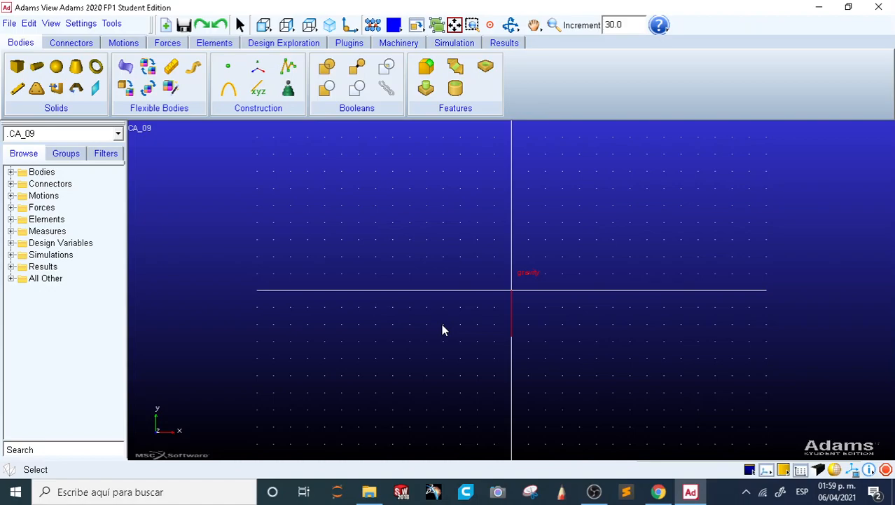
Create a new link part 300 mm long, 20 mm wide and 10 mm deep, running horizontally from the grid origin along positive X.
{"action": "left_click", "coordinate": [18, 90]}
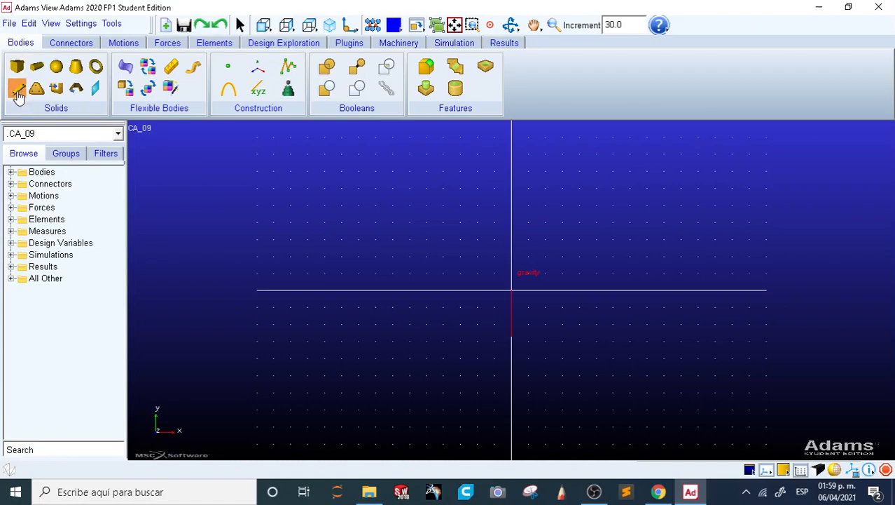
{"action": "left_click", "coordinate": [25, 184]}
{"action": "left_click", "coordinate": [29, 201]}
{"action": "left_click", "coordinate": [25, 221]}
{"action": "left_click_drag", "start_coordinate": [105, 184], "coordinate": [46, 177]}
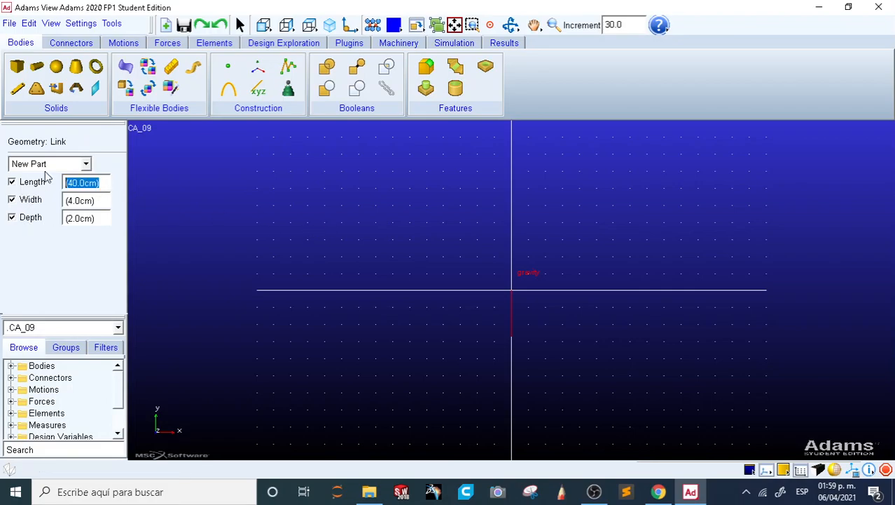
{"action": "type", "text": "300"}
{"action": "left_click_drag", "start_coordinate": [105, 200], "coordinate": [50, 205]}
{"action": "type", "text": "20"}
{"action": "left_click_drag", "start_coordinate": [102, 220], "coordinate": [51, 221]}
{"action": "type", "text": "10"}
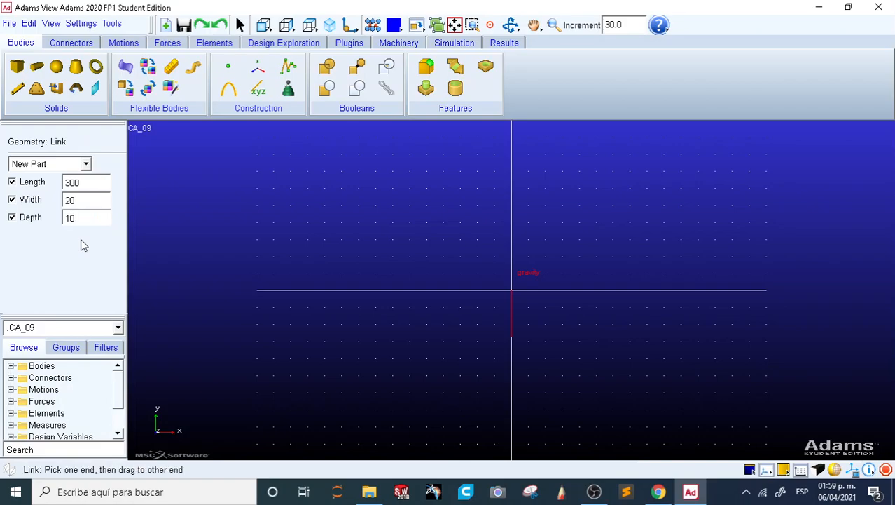
{"action": "left_click", "coordinate": [513, 289]}
{"action": "left_click", "coordinate": [612, 291]}
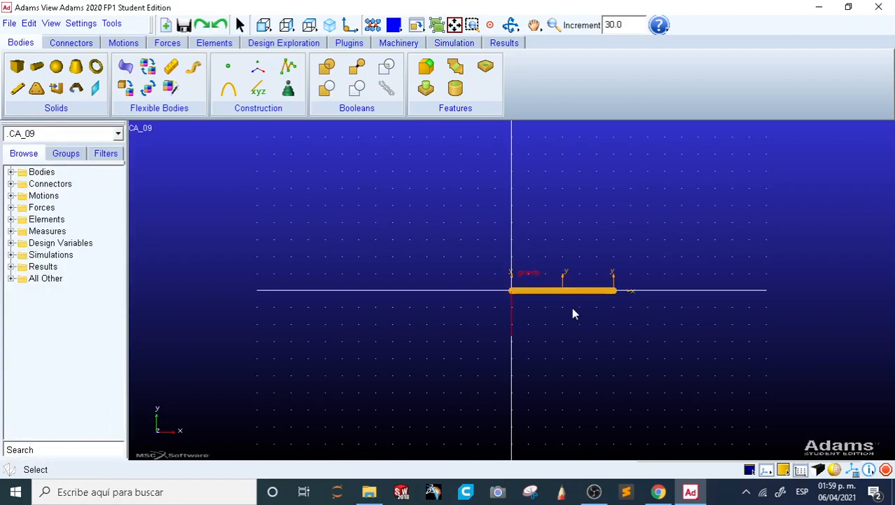
Add a revolute joint normal to the grid between the link and ground, located at the link's end on the origin.
{"action": "key", "text": "f"}
{"action": "key", "text": "z"}
{"action": "left_click_drag", "start_coordinate": [563, 302], "coordinate": [655, 334]}
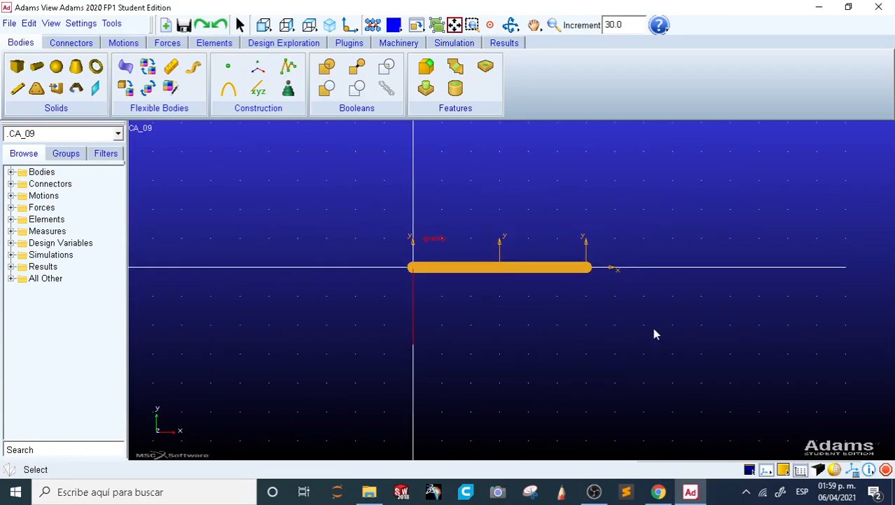
{"action": "key", "text": "r"}
{"action": "left_click_drag", "start_coordinate": [723, 294], "coordinate": [669, 295]}
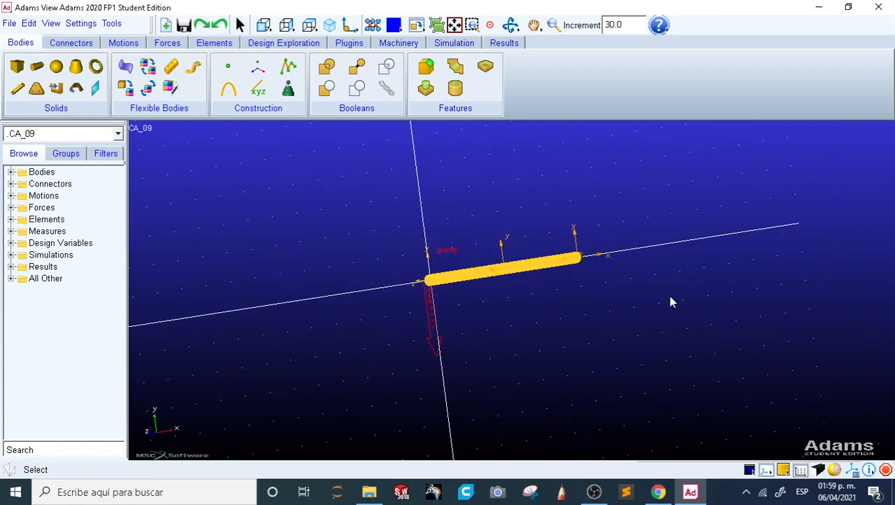
{"action": "key", "text": "shift+f"}
{"action": "left_click", "coordinate": [73, 43]}
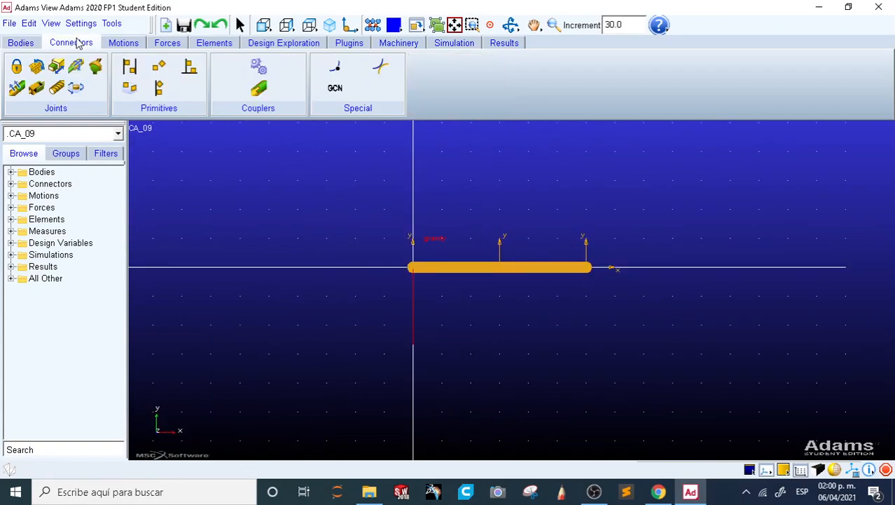
{"action": "left_click", "coordinate": [37, 66]}
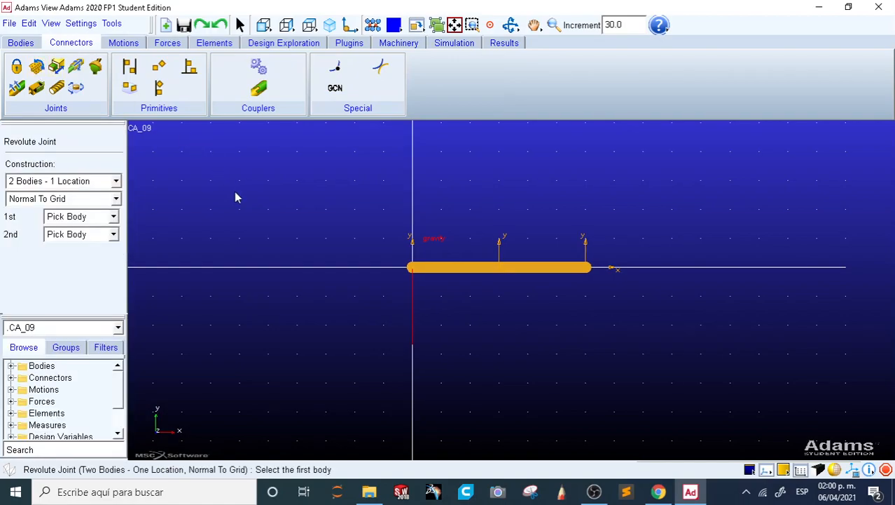
{"action": "left_click", "coordinate": [501, 273]}
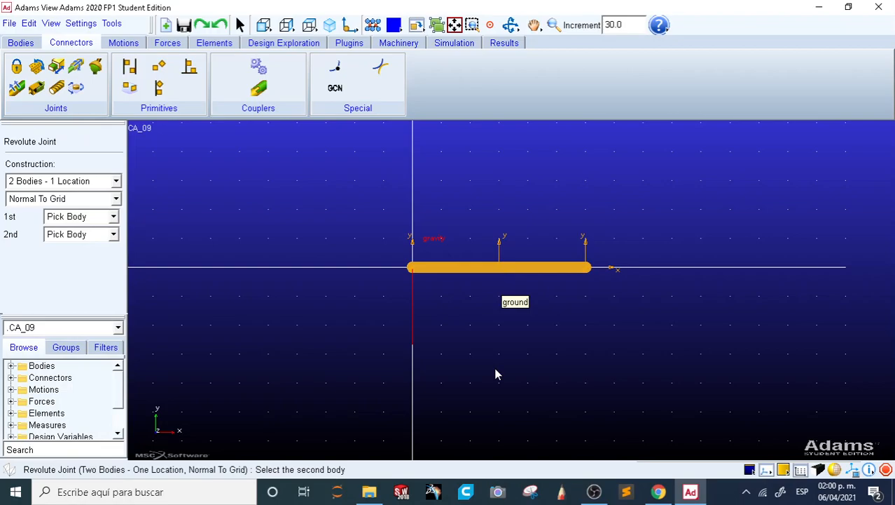
{"action": "left_click", "coordinate": [495, 370]}
{"action": "left_click", "coordinate": [414, 269]}
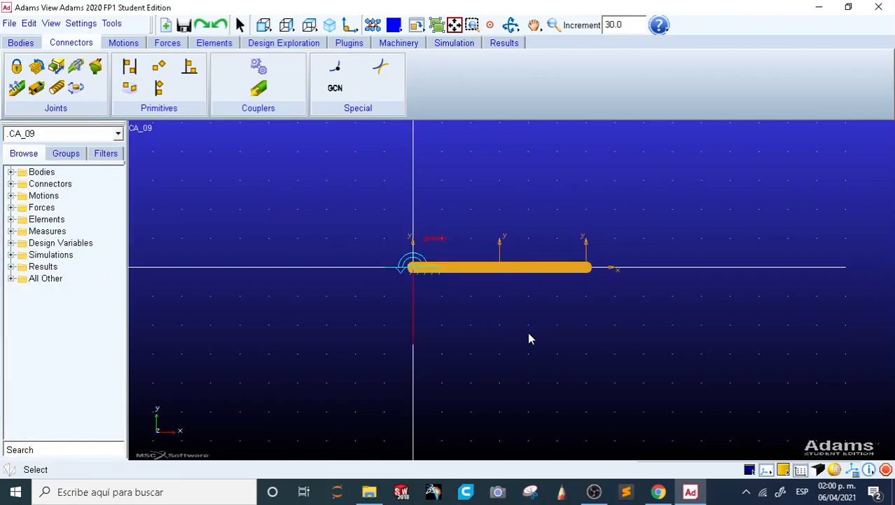
{"action": "key", "text": "f"}
{"action": "key", "text": "z"}
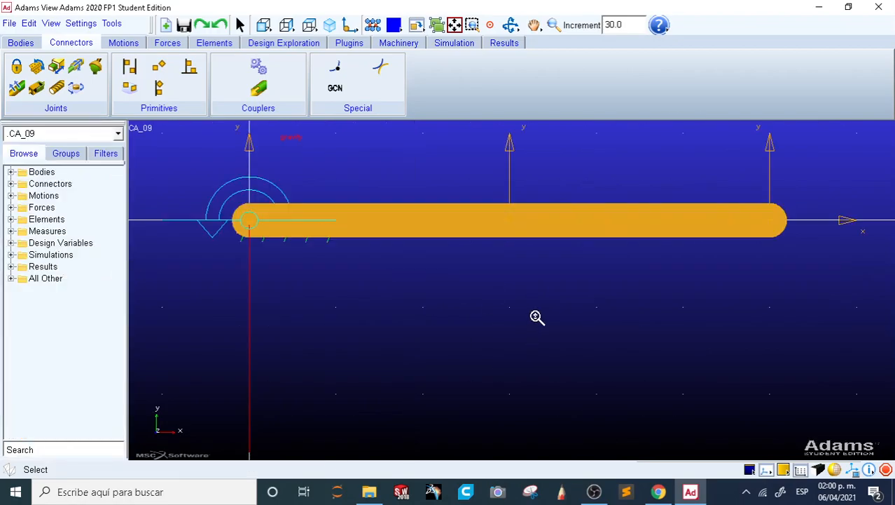
{"action": "left_click_drag", "start_coordinate": [534, 318], "coordinate": [558, 342]}
{"action": "key", "text": "r"}
{"action": "mouse_move", "coordinate": [670, 303]}
{"action": "left_mouse_down"}
{"action": "mouse_move", "coordinate": [480, 340]}
{"action": "mouse_move", "coordinate": [628, 316]}
{"action": "mouse_move", "coordinate": [664, 299]}
{"action": "left_mouse_up"}
{"action": "right_click", "coordinate": [664, 300]}
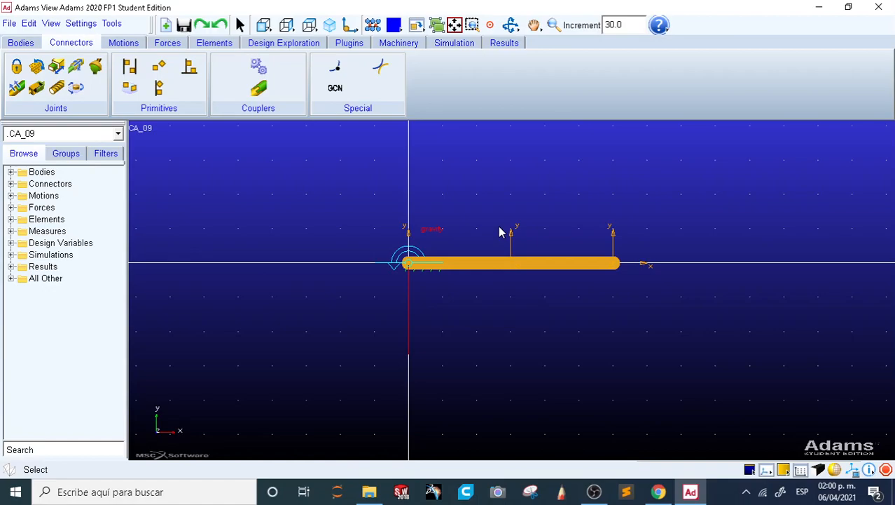
Impose a motion on the revolute joint JOINT_1 with its Z rotation defined as velo(time) = 5.
{"action": "left_click", "coordinate": [11, 184]}
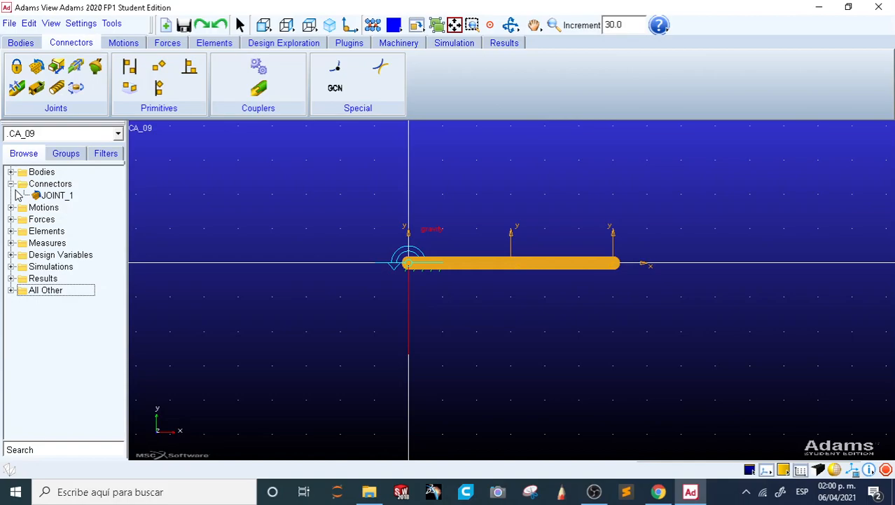
{"action": "left_click", "coordinate": [50, 196]}
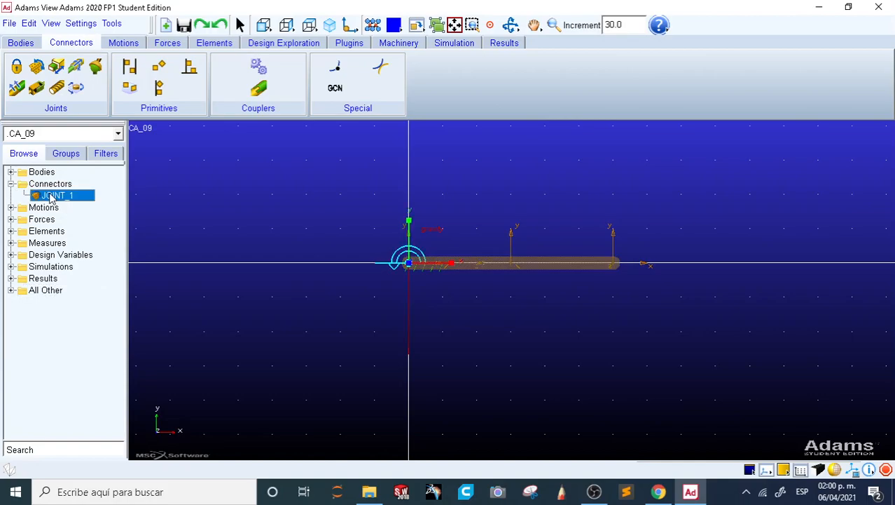
{"action": "double_click", "coordinate": [51, 196]}
{"action": "left_click_drag", "start_coordinate": [586, 266], "coordinate": [284, 152]}
{"action": "left_click", "coordinate": [320, 279]}
{"action": "left_click_drag", "start_coordinate": [645, 225], "coordinate": [551, 167]}
{"action": "left_click", "coordinate": [547, 340]}
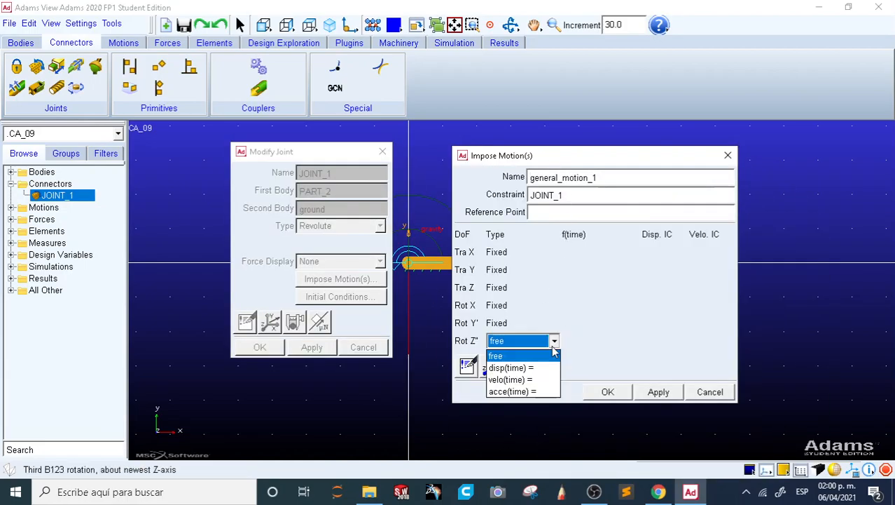
{"action": "left_click", "coordinate": [534, 382]}
{"action": "left_click", "coordinate": [576, 343]}
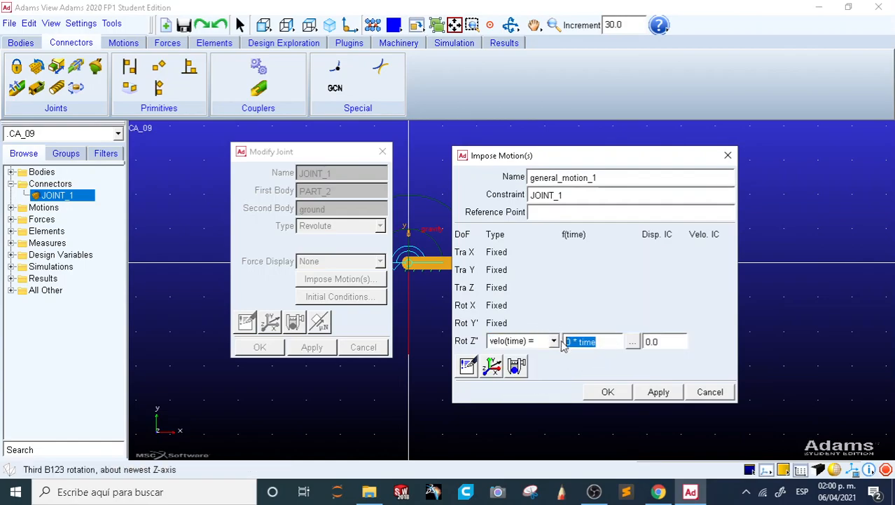
{"action": "type", "text": "5"}
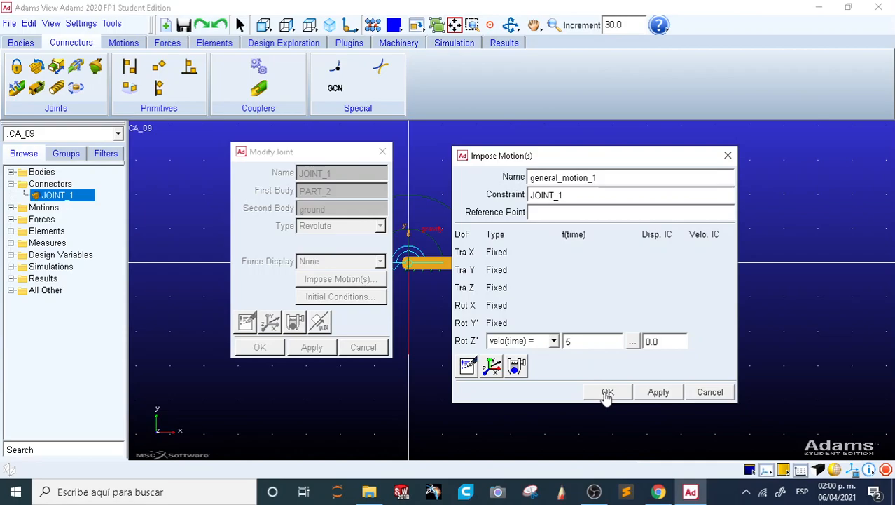
{"action": "left_click", "coordinate": [607, 393]}
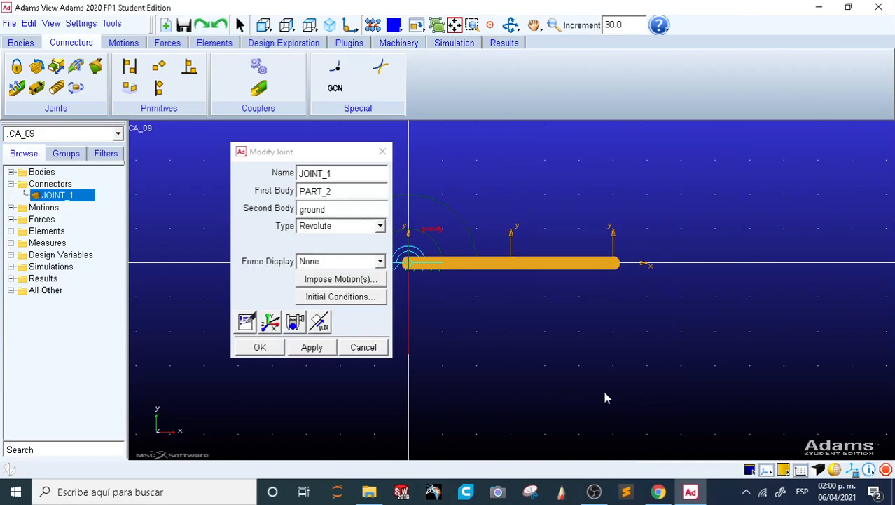
{"action": "left_click", "coordinate": [261, 348]}
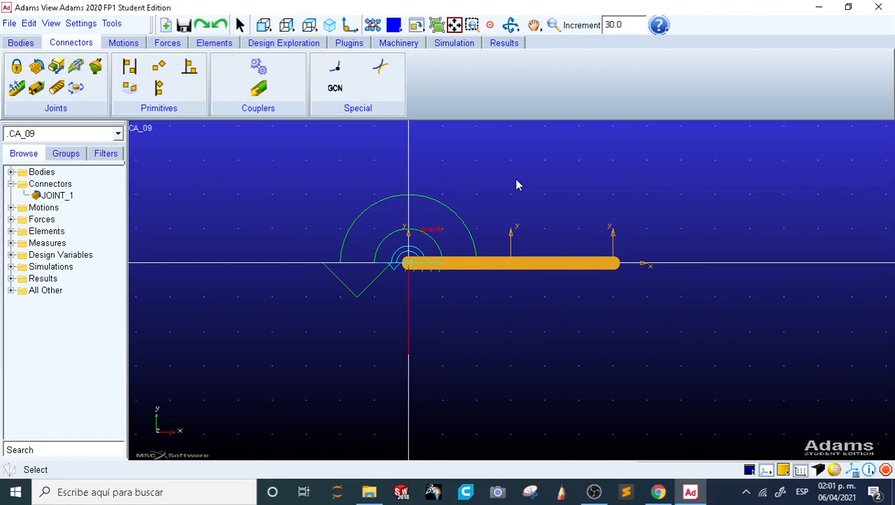
Run an interactive simulation with end time 5.0 and 50 steps, and reset the model to its input configuration.
{"action": "left_click", "coordinate": [455, 47]}
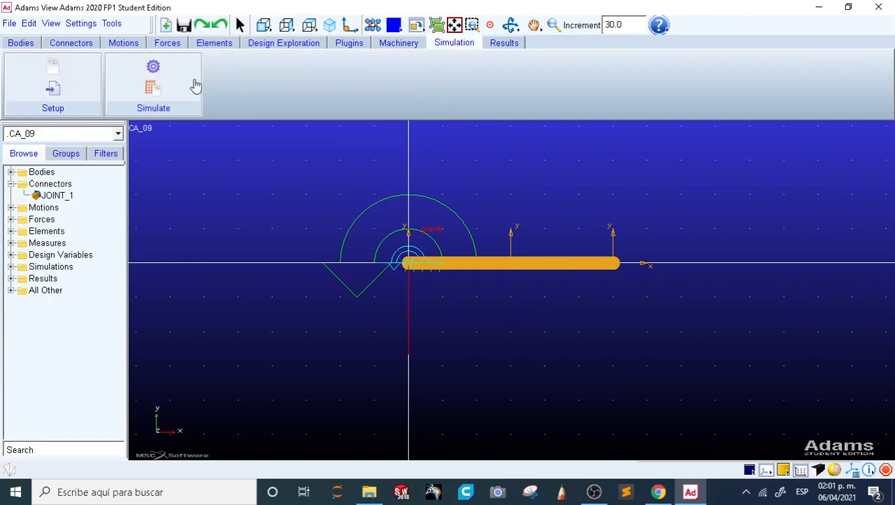
{"action": "left_click", "coordinate": [152, 79]}
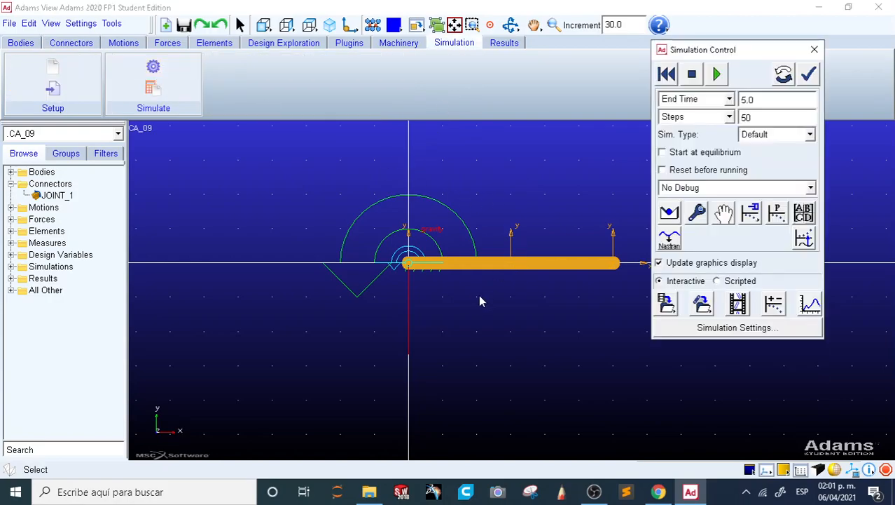
{"action": "left_click_drag", "start_coordinate": [708, 50], "coordinate": [715, 90]}
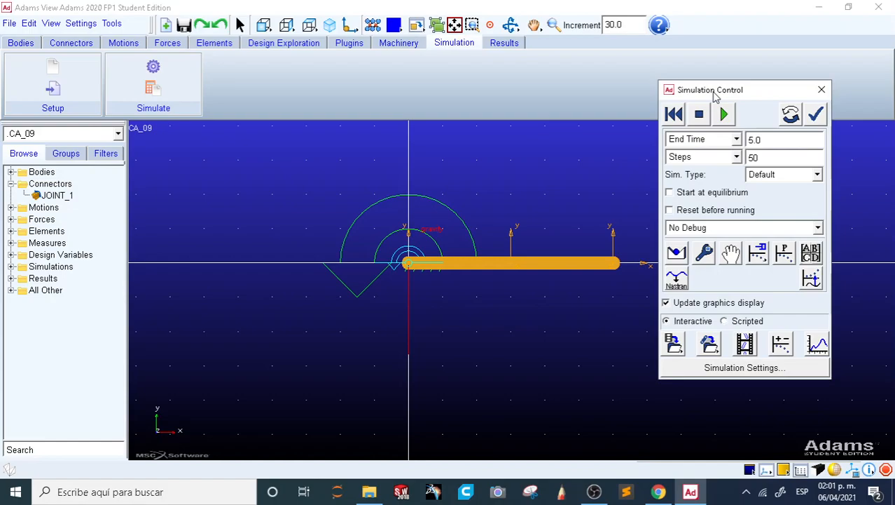
{"action": "left_click_drag", "start_coordinate": [715, 96], "coordinate": [730, 136]}
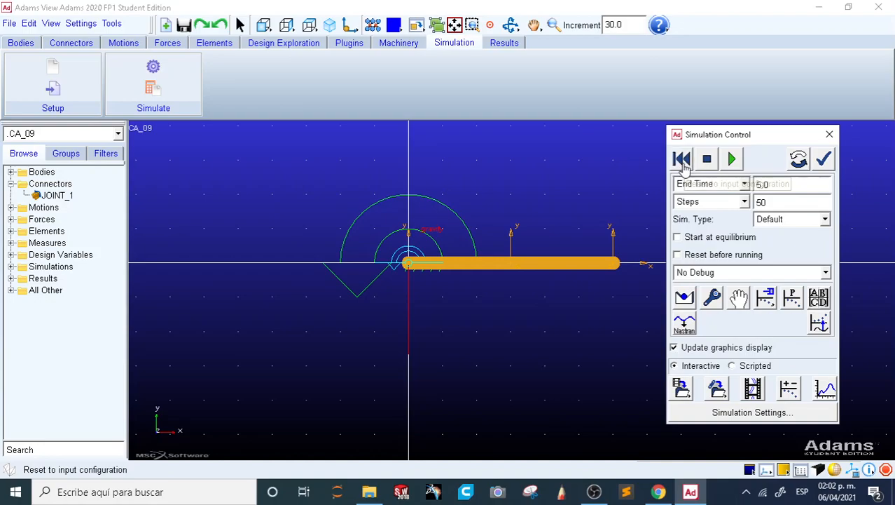
{"action": "left_click", "coordinate": [733, 159]}
{"action": "left_click", "coordinate": [684, 161]}
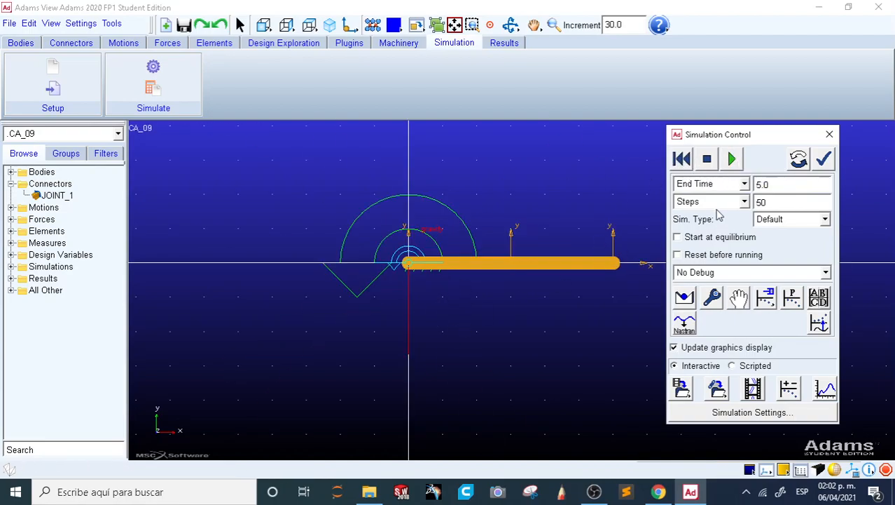
Rerun and replay the link's rotation simulation, and return the model to its starting configuration.
{"action": "left_click", "coordinate": [732, 159]}
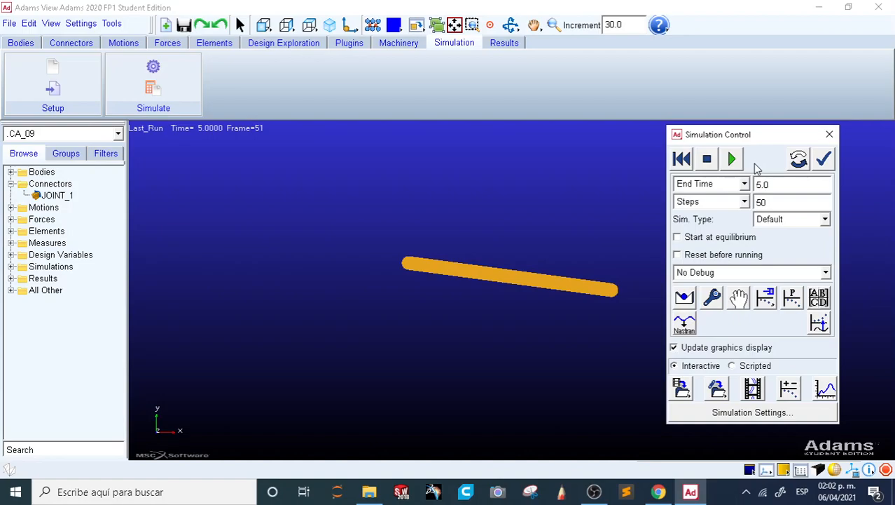
{"action": "left_click", "coordinate": [799, 160]}
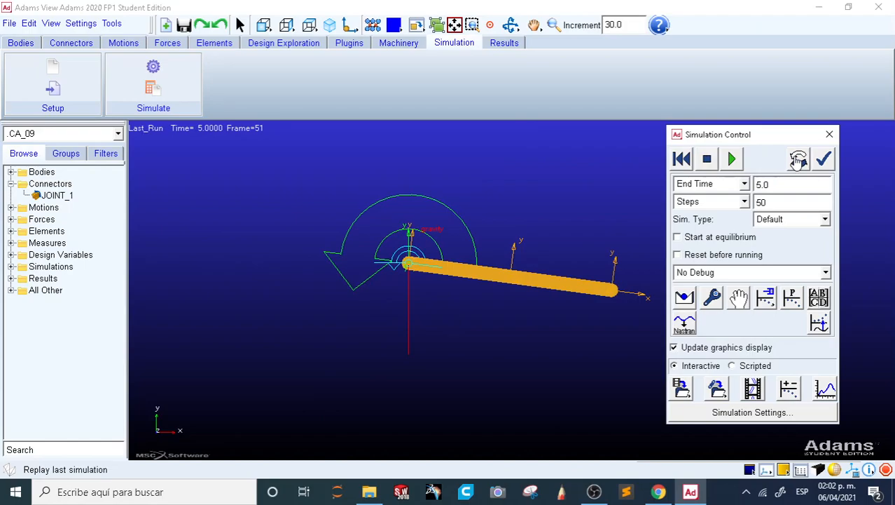
{"action": "left_click", "coordinate": [681, 158]}
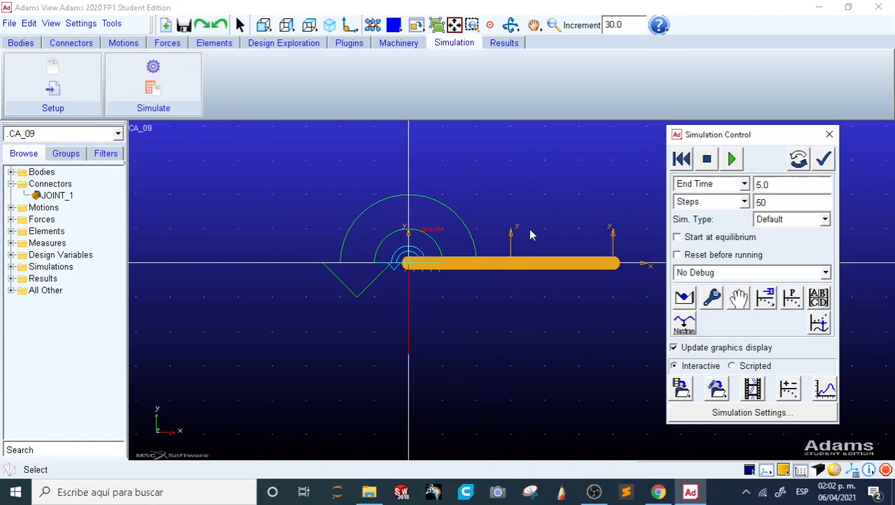
Compare the End Time, Duration and Forever options for the simulation length, finishing with End Time selected.
{"action": "left_click", "coordinate": [706, 186]}
{"action": "left_click", "coordinate": [709, 193]}
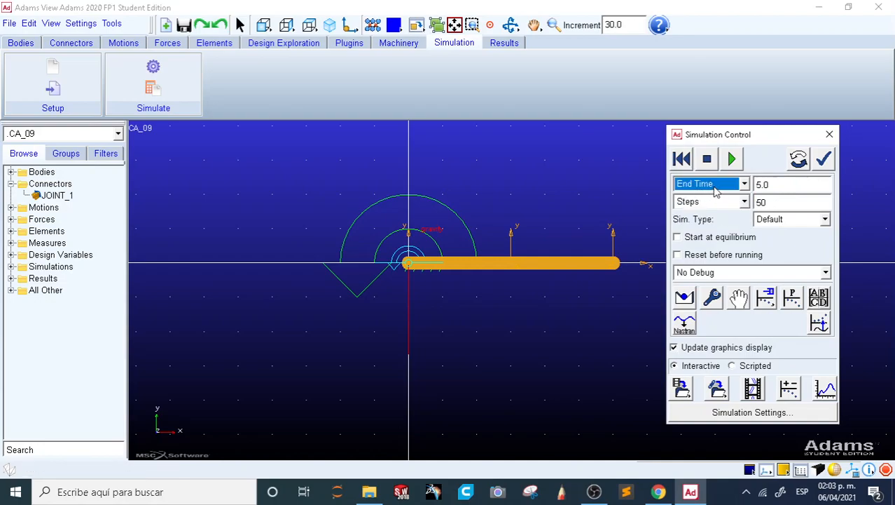
{"action": "left_click", "coordinate": [716, 192]}
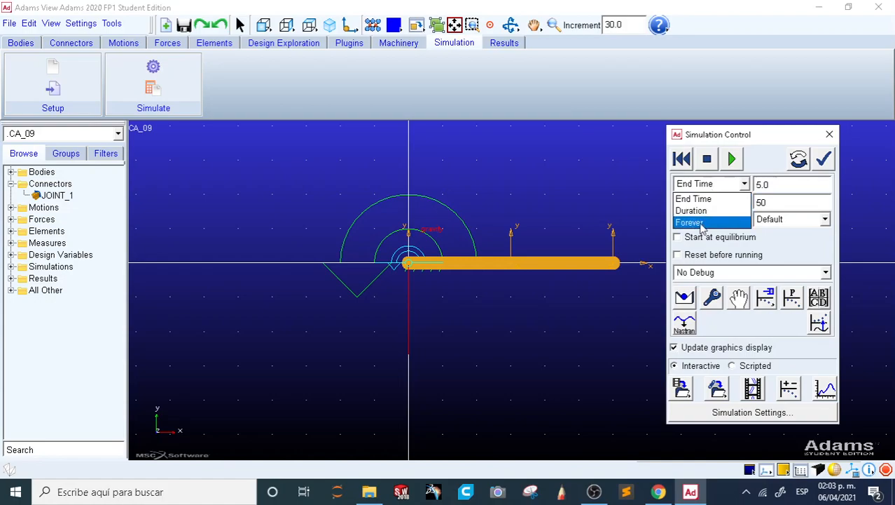
{"action": "left_click", "coordinate": [772, 185]}
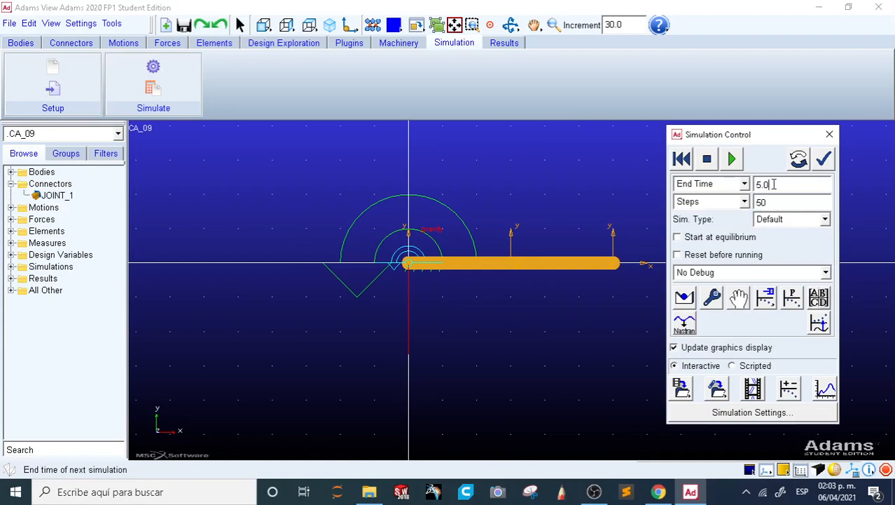
{"action": "left_click_drag", "start_coordinate": [787, 184], "coordinate": [728, 184]}
{"action": "left_click", "coordinate": [729, 184]}
{"action": "left_click", "coordinate": [711, 210]}
{"action": "left_click", "coordinate": [722, 185]}
{"action": "left_click", "coordinate": [715, 223]}
{"action": "left_click", "coordinate": [728, 184]}
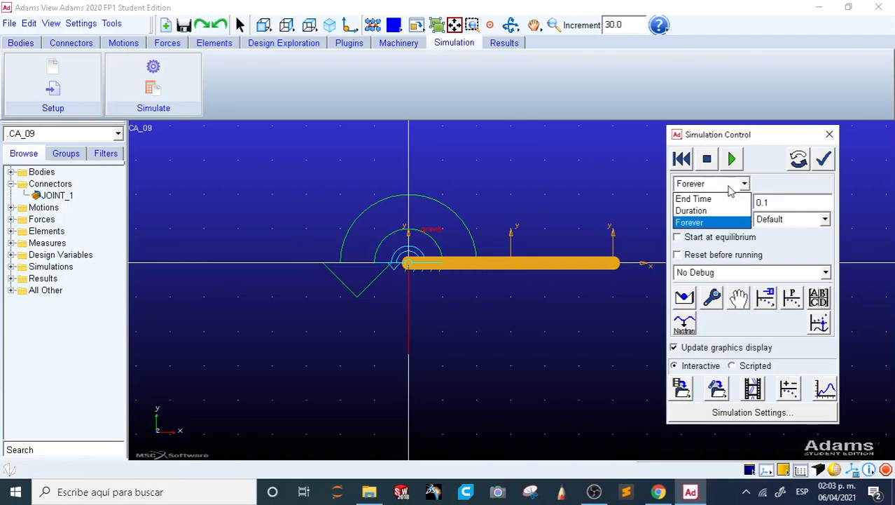
{"action": "left_click", "coordinate": [716, 199]}
{"action": "left_click", "coordinate": [716, 186]}
{"action": "left_click", "coordinate": [711, 210]}
{"action": "left_click", "coordinate": [716, 185]}
{"action": "left_click", "coordinate": [716, 199]}
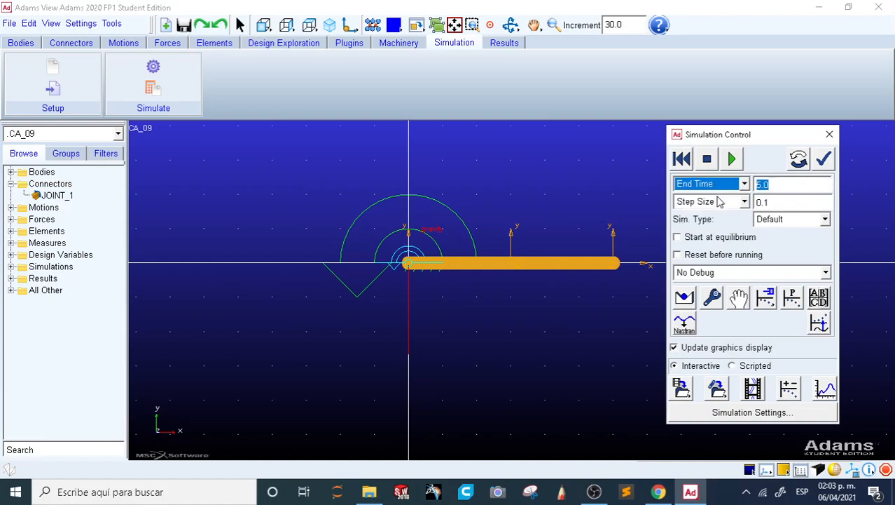
Compare the Duration and End Time options for the simulation length again, keeping End Time as the choice.
{"action": "left_click", "coordinate": [716, 184]}
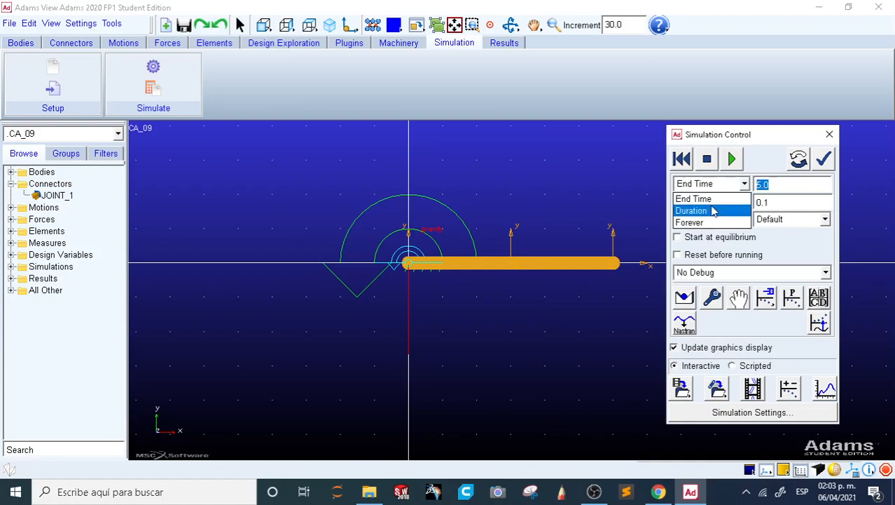
{"action": "left_click", "coordinate": [710, 210]}
{"action": "left_click", "coordinate": [715, 185]}
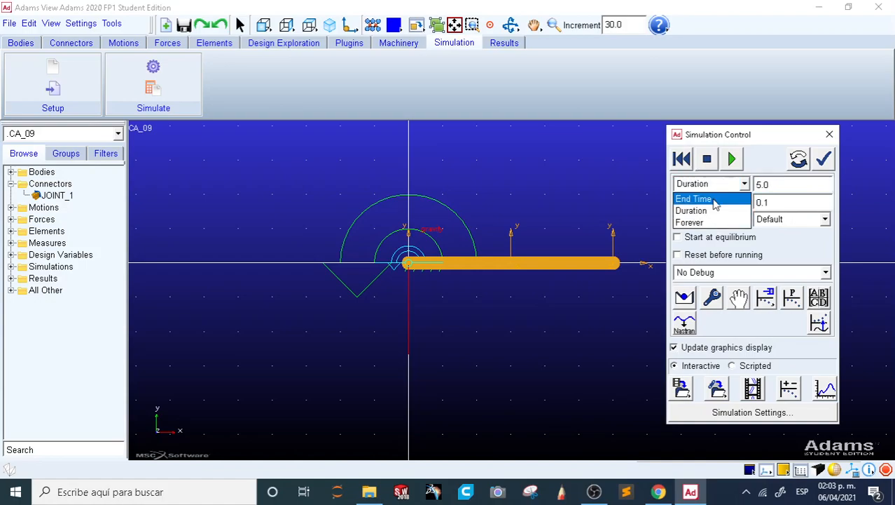
{"action": "left_click", "coordinate": [715, 200]}
{"action": "left_click", "coordinate": [733, 185]}
{"action": "left_click", "coordinate": [713, 199]}
{"action": "left_click", "coordinate": [725, 185]}
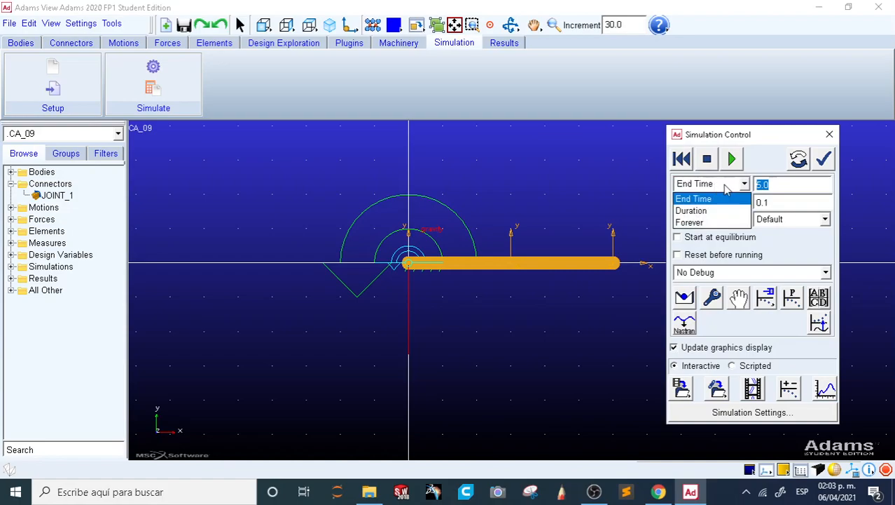
{"action": "left_click", "coordinate": [725, 185]}
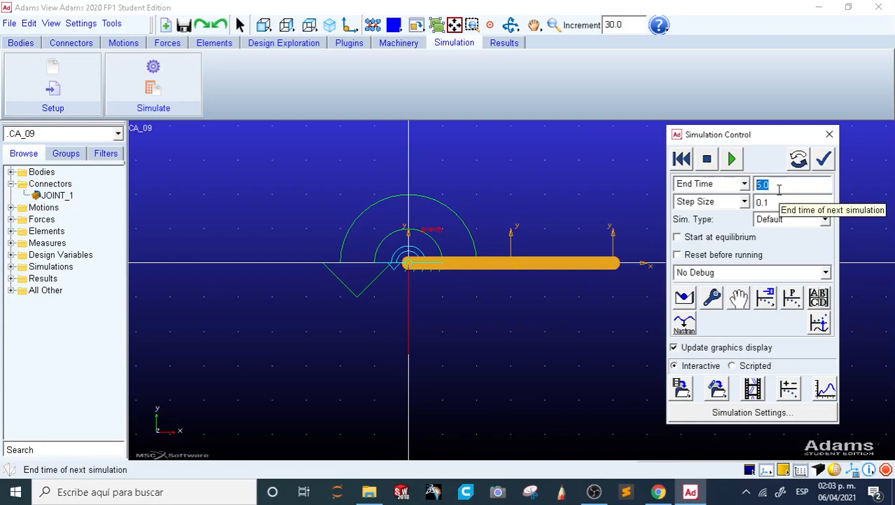
{"action": "left_click", "coordinate": [726, 184]}
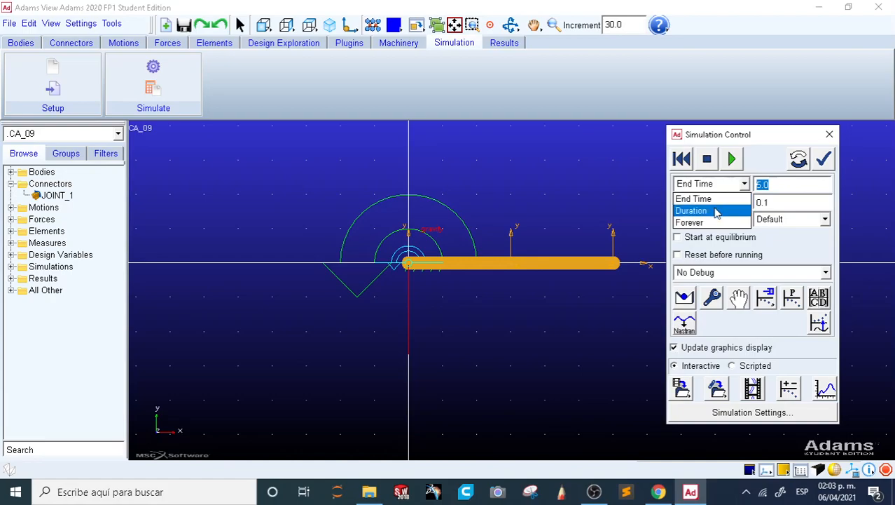
{"action": "left_click", "coordinate": [785, 183]}
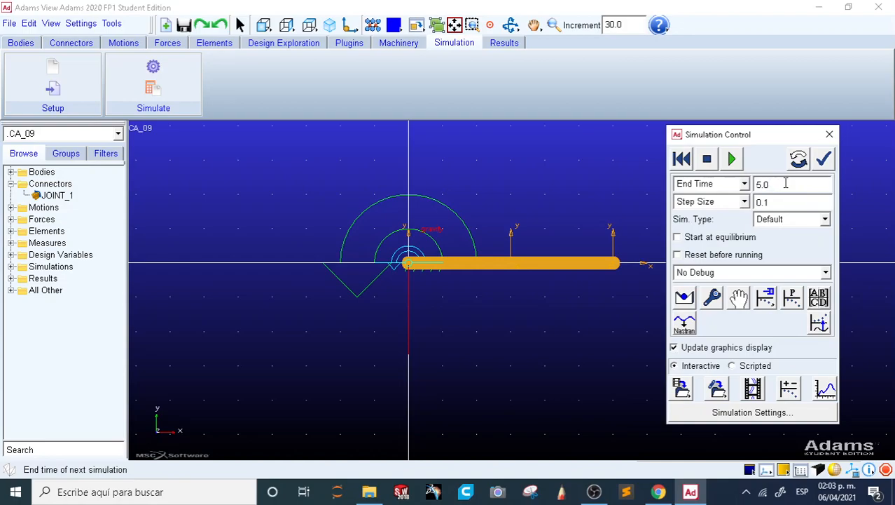
Set the simulation's End Time to 1.
{"action": "left_click_drag", "start_coordinate": [786, 184], "coordinate": [727, 186]}
{"action": "left_click", "coordinate": [721, 184]}
{"action": "left_click", "coordinate": [709, 198]}
{"action": "left_click", "coordinate": [710, 201]}
{"action": "left_click", "coordinate": [714, 185]}
{"action": "left_click", "coordinate": [713, 199]}
{"action": "left_click", "coordinate": [778, 183]}
{"action": "left_click_drag", "start_coordinate": [776, 184], "coordinate": [757, 185]}
{"action": "type", "text": "1"}
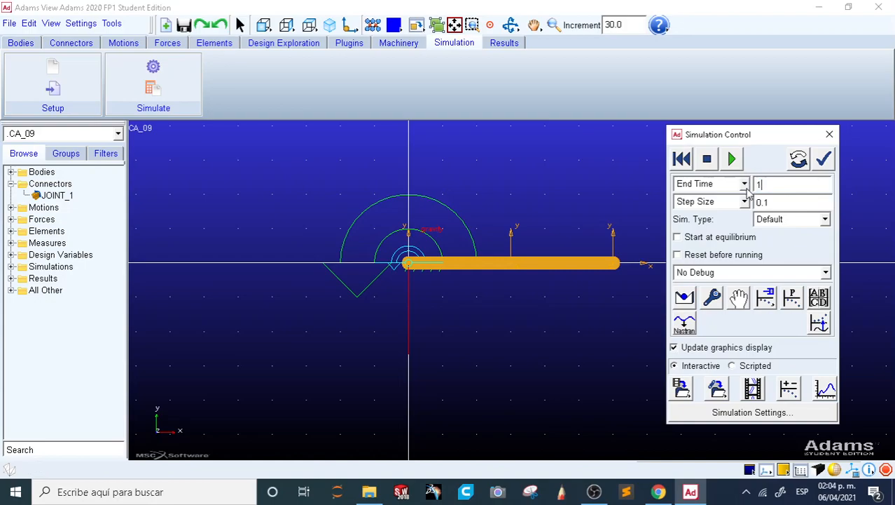
Compare the Steps and Step Size options for dividing the simulation, returning to Step Size and examining its value.
{"action": "left_click", "coordinate": [718, 203]}
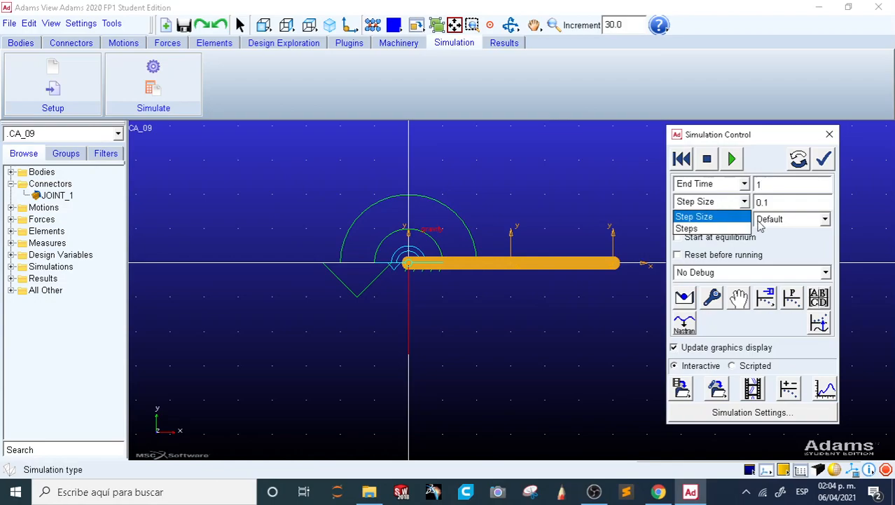
{"action": "left_click", "coordinate": [719, 230]}
{"action": "left_click", "coordinate": [729, 202]}
{"action": "left_click", "coordinate": [726, 216]}
{"action": "left_click", "coordinate": [783, 201]}
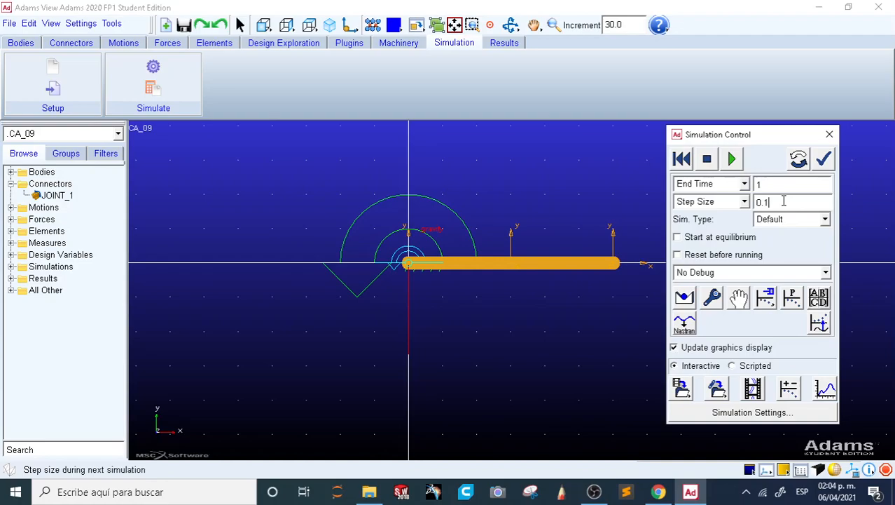
{"action": "left_click_drag", "start_coordinate": [776, 202], "coordinate": [741, 199]}
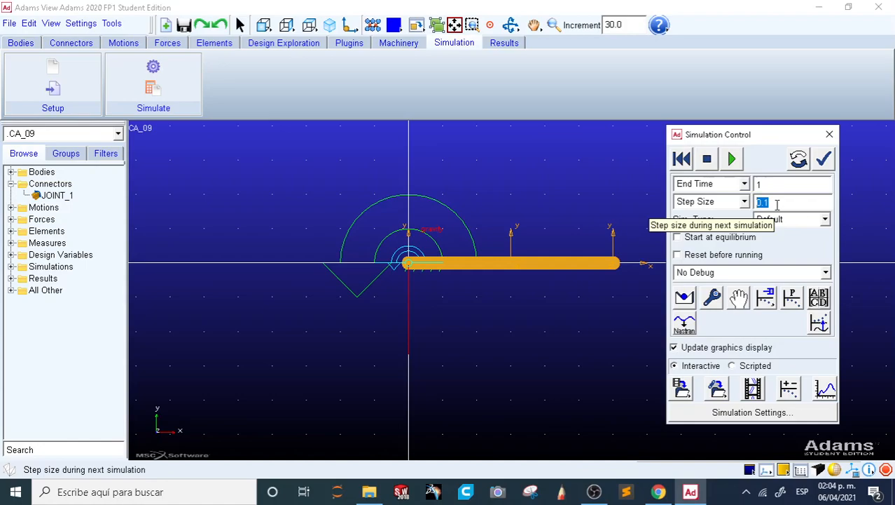
{"action": "left_click", "coordinate": [777, 203]}
Switch the simulation division to Steps and examine the number of steps in relation to the end time.
{"action": "left_click", "coordinate": [737, 202]}
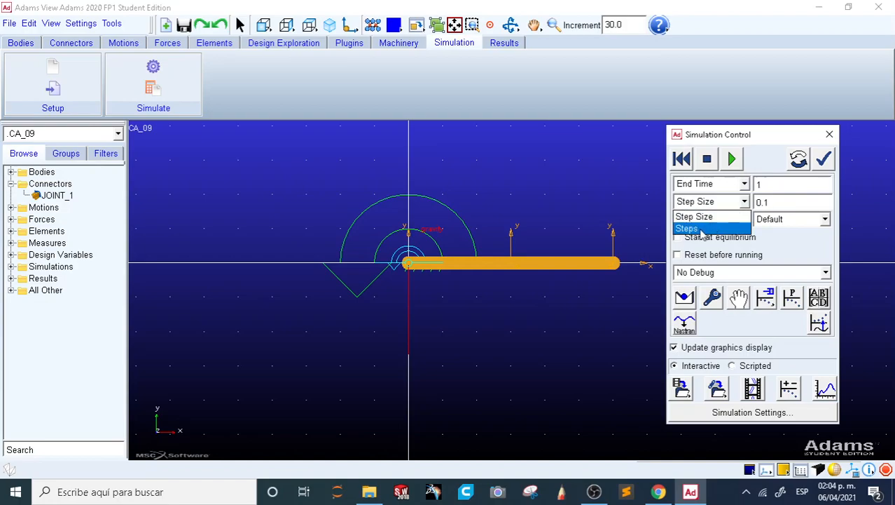
{"action": "left_click", "coordinate": [701, 229]}
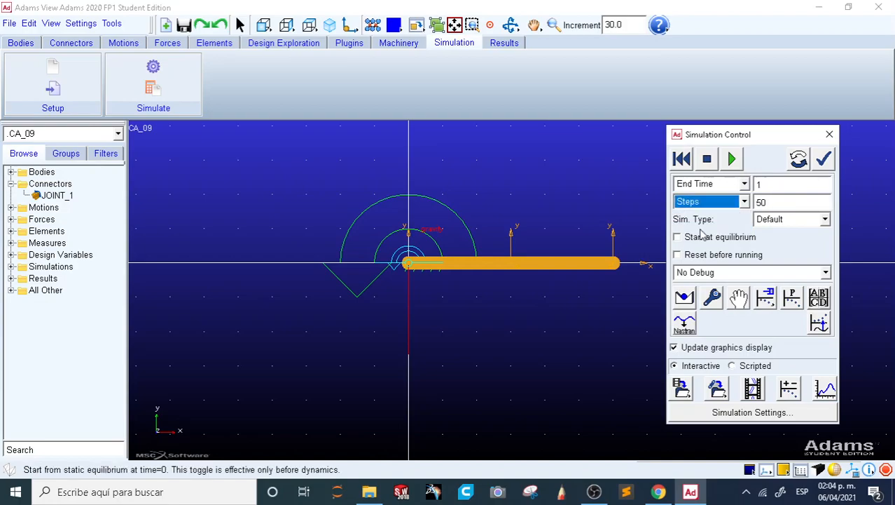
{"action": "left_click", "coordinate": [779, 204]}
{"action": "left_click", "coordinate": [782, 183]}
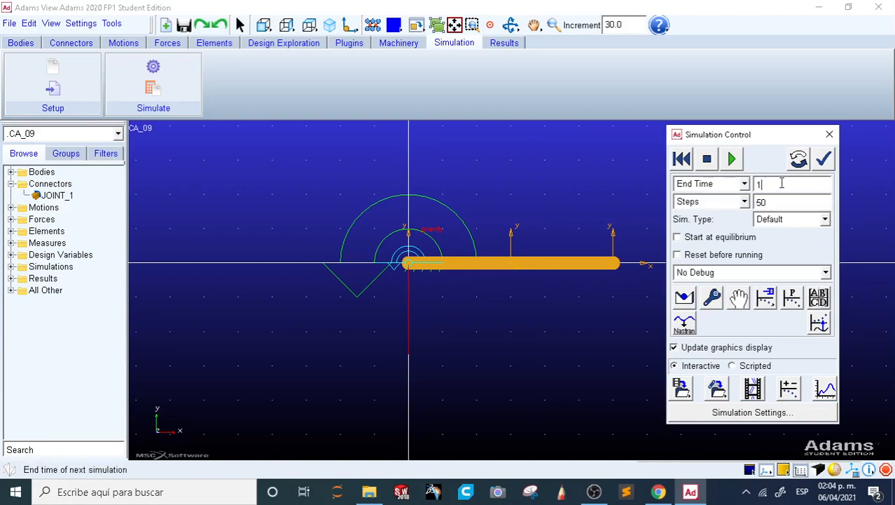
{"action": "left_click", "coordinate": [783, 202]}
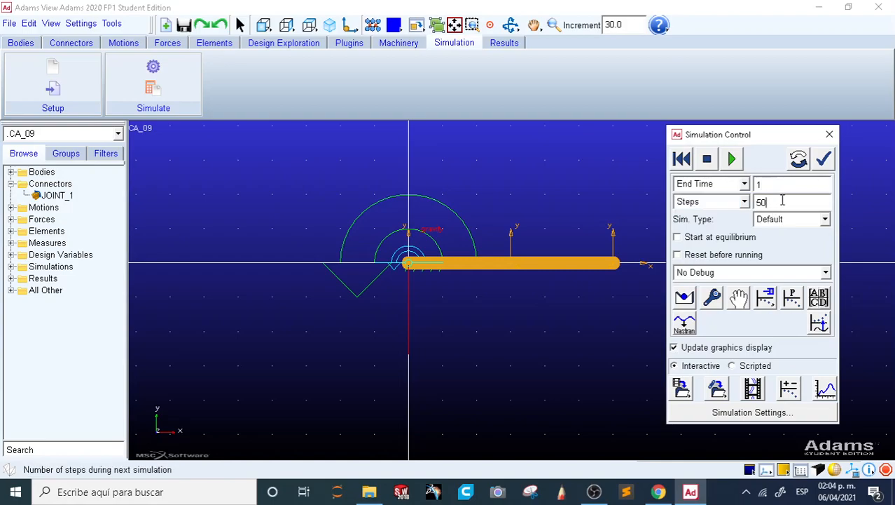
{"action": "double_click", "coordinate": [779, 203]}
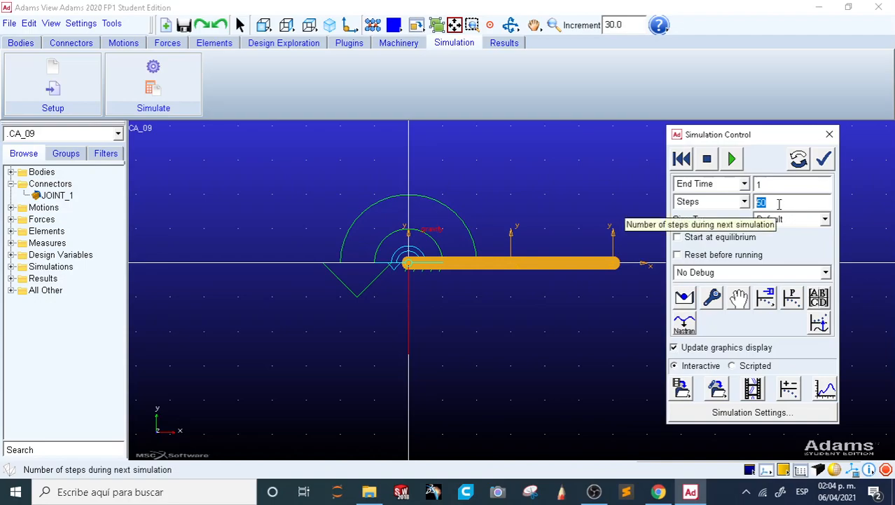
{"action": "left_click", "coordinate": [779, 204]}
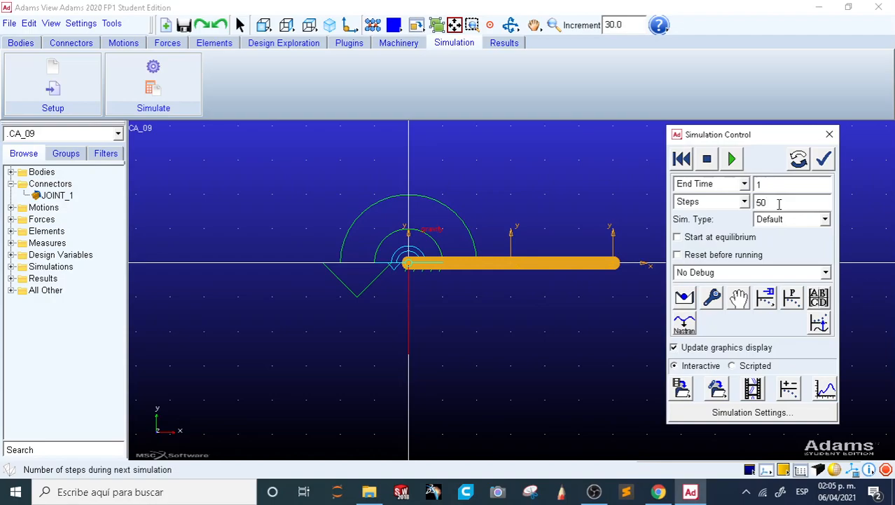
Alternate between Step Size and Steps to contrast their values for the same end time, finishing on Step Size.
{"action": "left_click", "coordinate": [743, 202]}
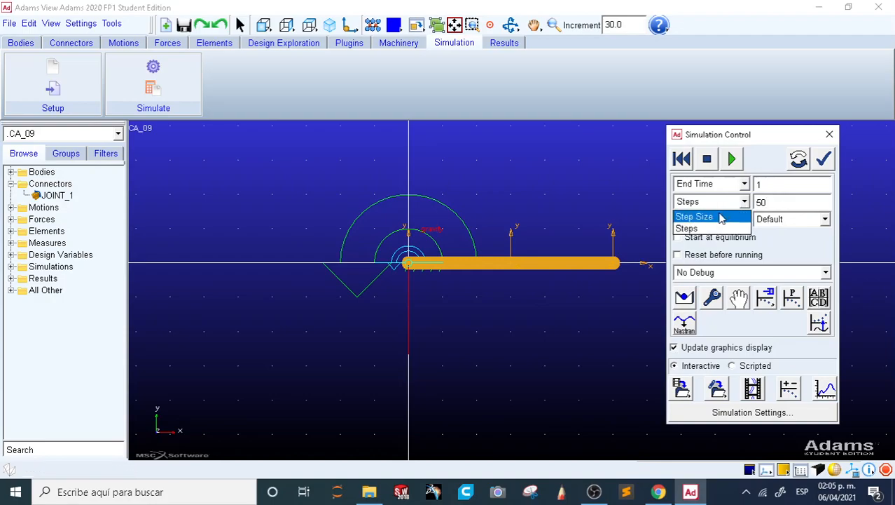
{"action": "left_click", "coordinate": [722, 217]}
{"action": "left_click", "coordinate": [779, 202]}
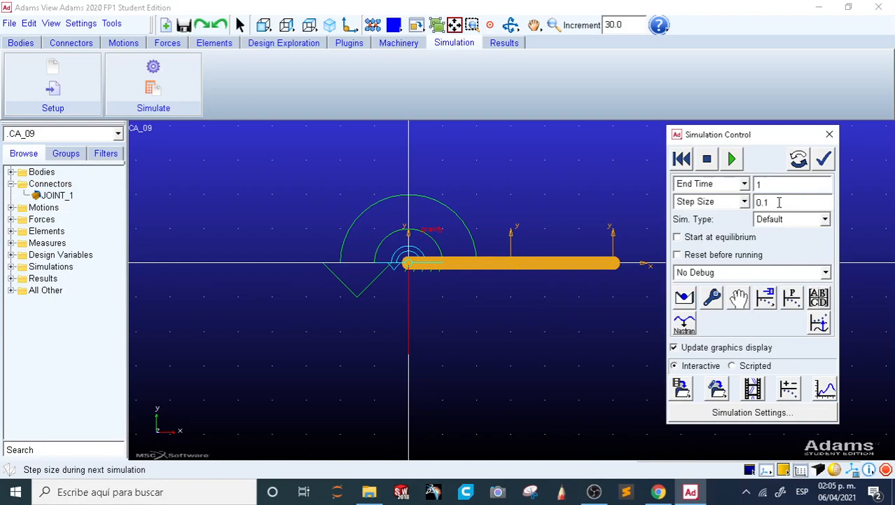
{"action": "left_click", "coordinate": [715, 202]}
{"action": "left_click", "coordinate": [725, 228]}
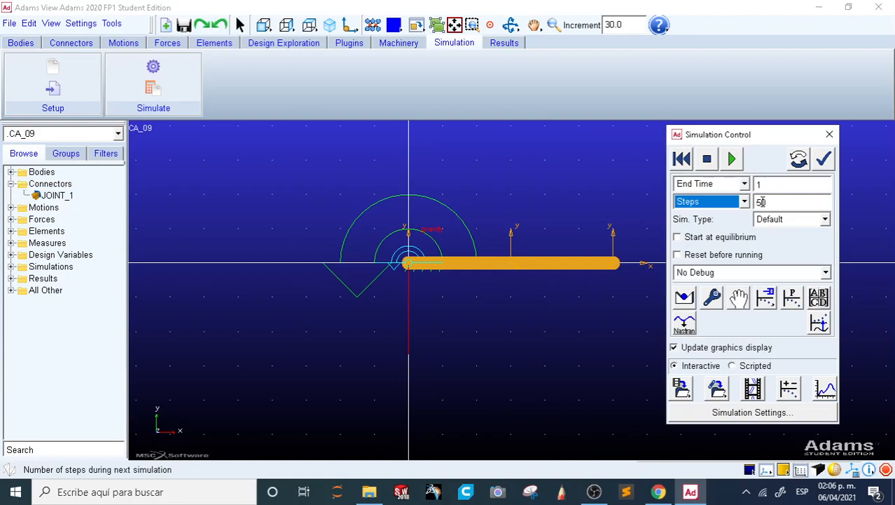
{"action": "left_click", "coordinate": [731, 201]}
{"action": "left_click", "coordinate": [722, 216]}
{"action": "left_click", "coordinate": [781, 204]}
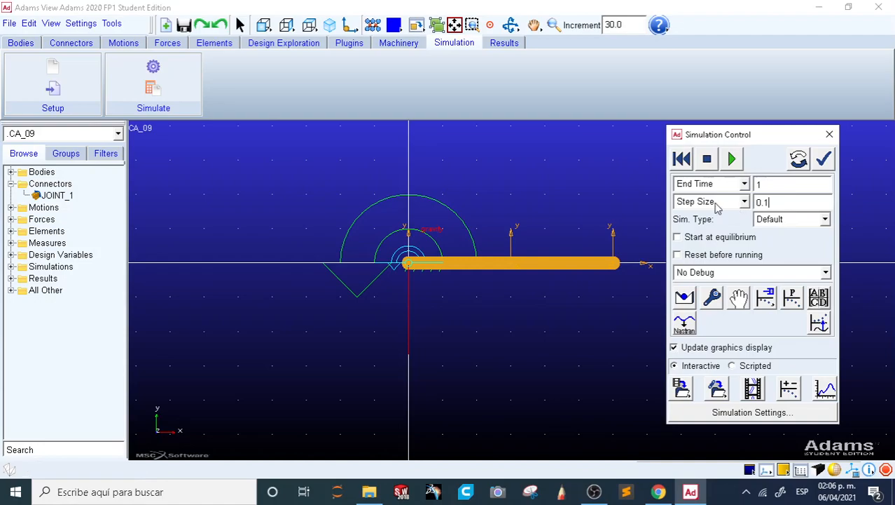
Define the simulation by number of steps and set it to 500.
{"action": "left_click", "coordinate": [693, 202]}
{"action": "left_click", "coordinate": [713, 230]}
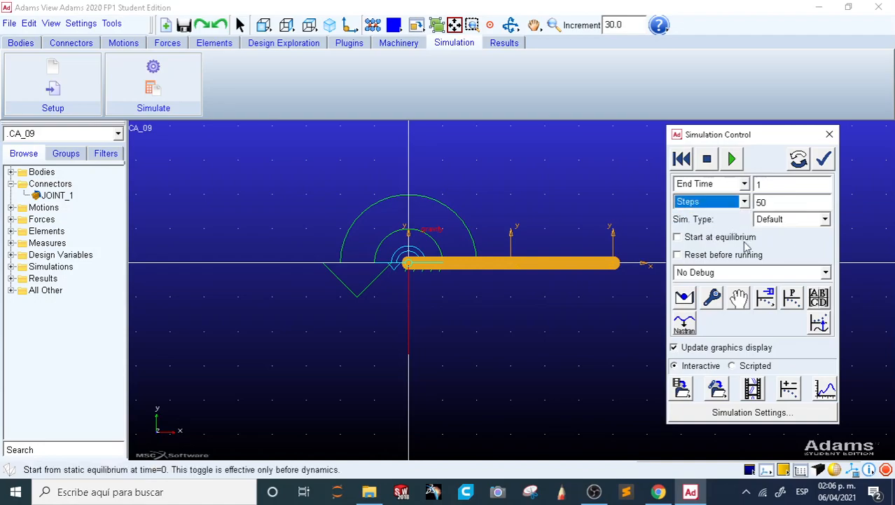
{"action": "double_click", "coordinate": [761, 203]}
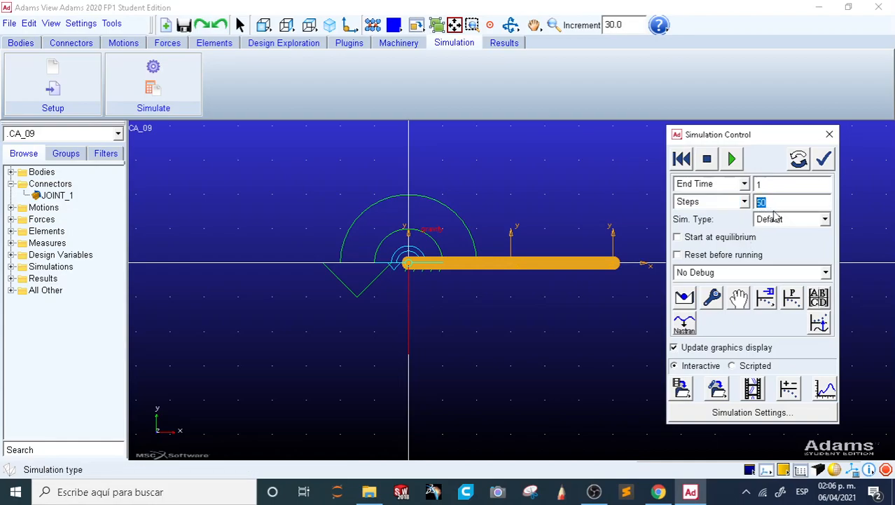
{"action": "type", "text": "5"}
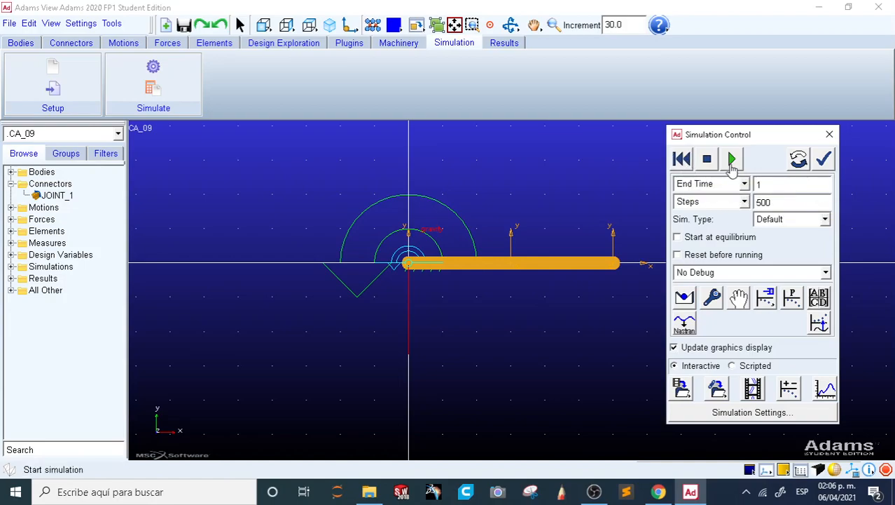
Run the link simulation, reset the model to its input configuration and run it once more.
{"action": "left_click", "coordinate": [732, 160]}
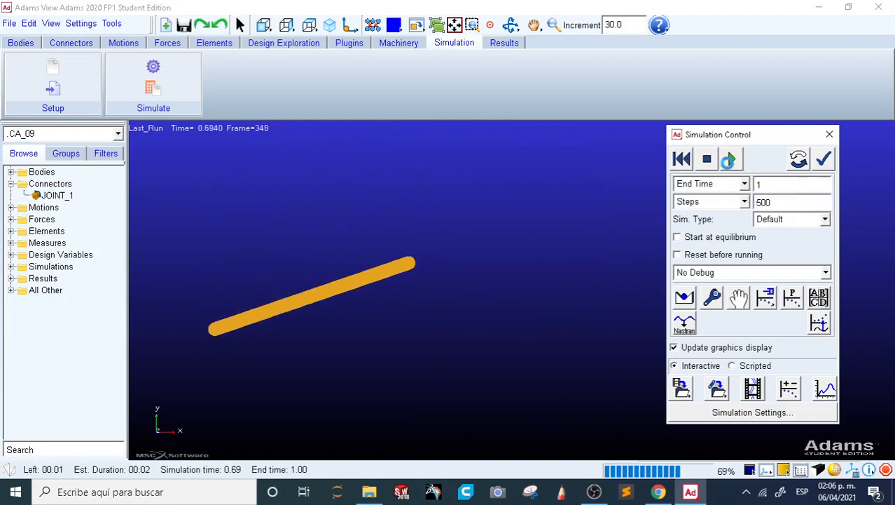
{"action": "left_click", "coordinate": [682, 159]}
{"action": "left_click", "coordinate": [732, 159]}
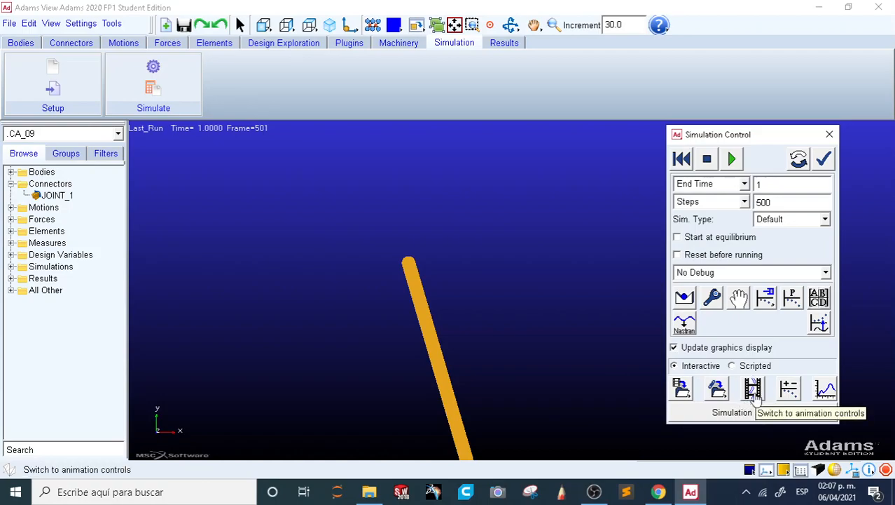
Open the animation controls for the last run, scrub through the early frames of the link's rotation and return to the first frame.
{"action": "left_click_drag", "start_coordinate": [744, 140], "coordinate": [726, 89]}
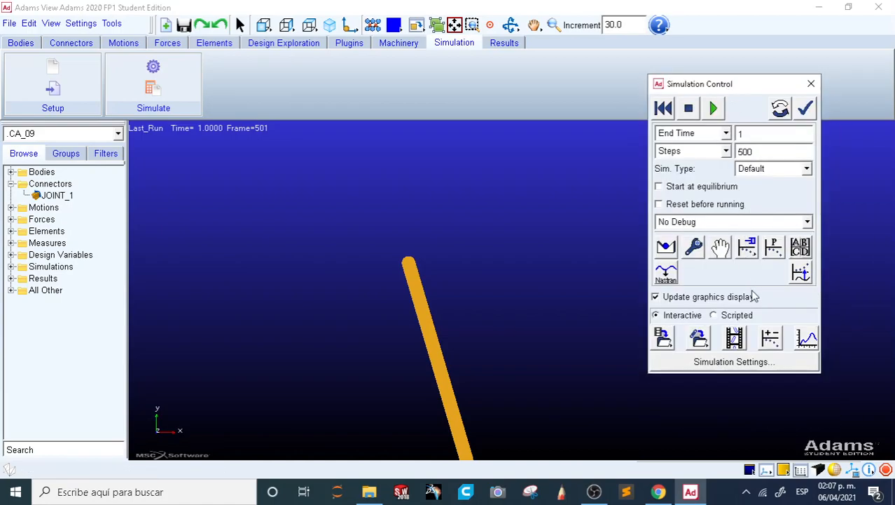
{"action": "left_click", "coordinate": [733, 336]}
{"action": "left_click_drag", "start_coordinate": [746, 112], "coordinate": [748, 65]}
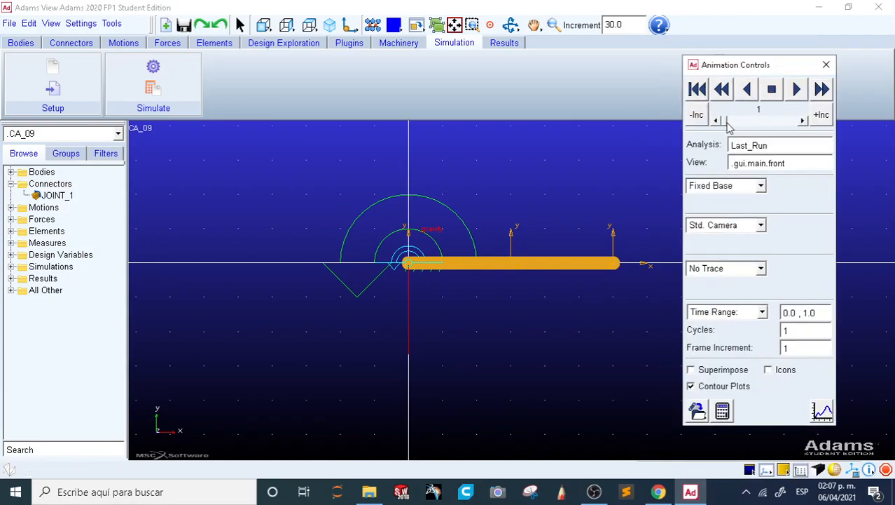
{"action": "left_click", "coordinate": [803, 121]}
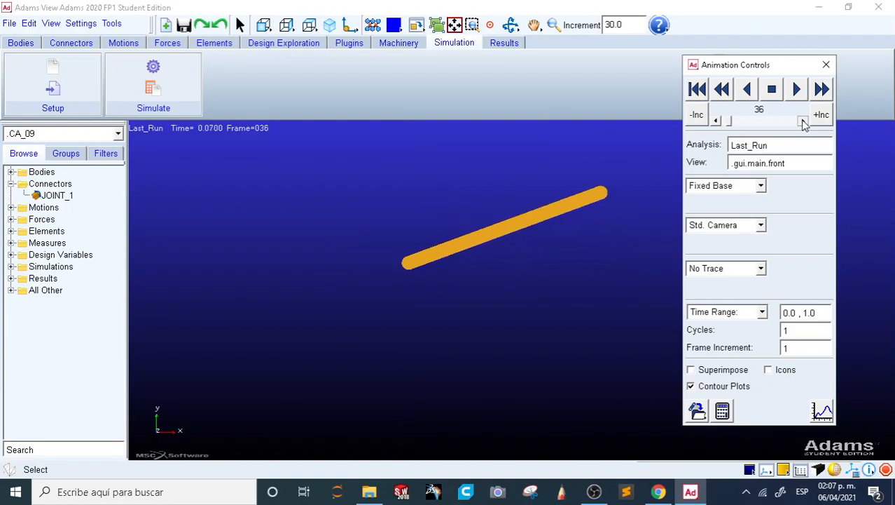
{"action": "left_click_drag", "start_coordinate": [738, 123], "coordinate": [714, 125]}
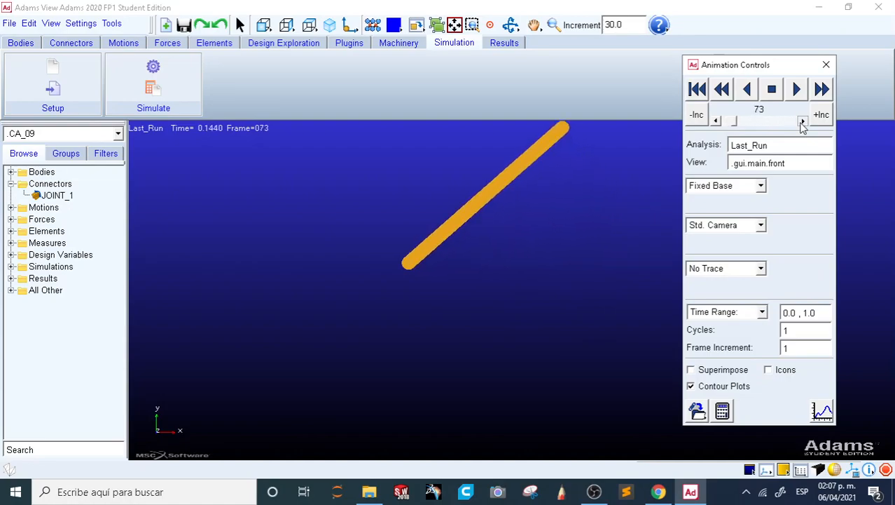
{"action": "left_click_drag", "start_coordinate": [738, 123], "coordinate": [720, 122]}
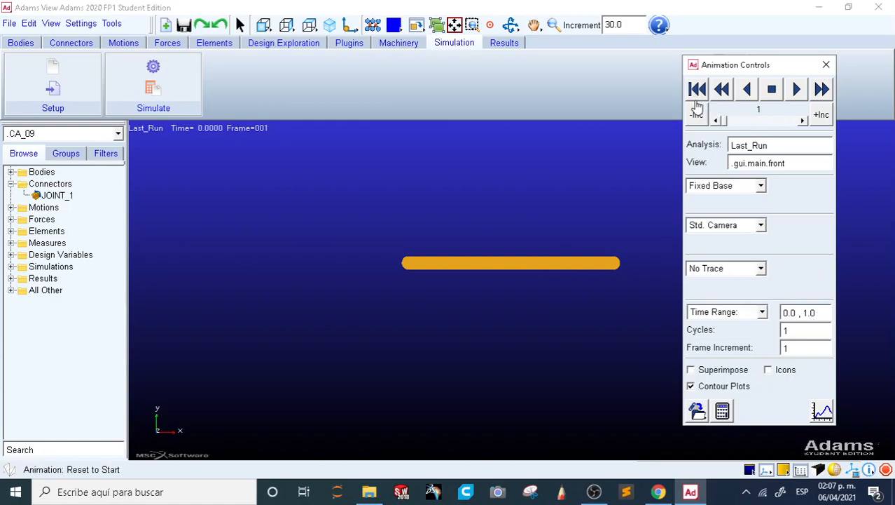
Play the last run's animation, reset it to the start and play it again through the final frame.
{"action": "left_click", "coordinate": [798, 89]}
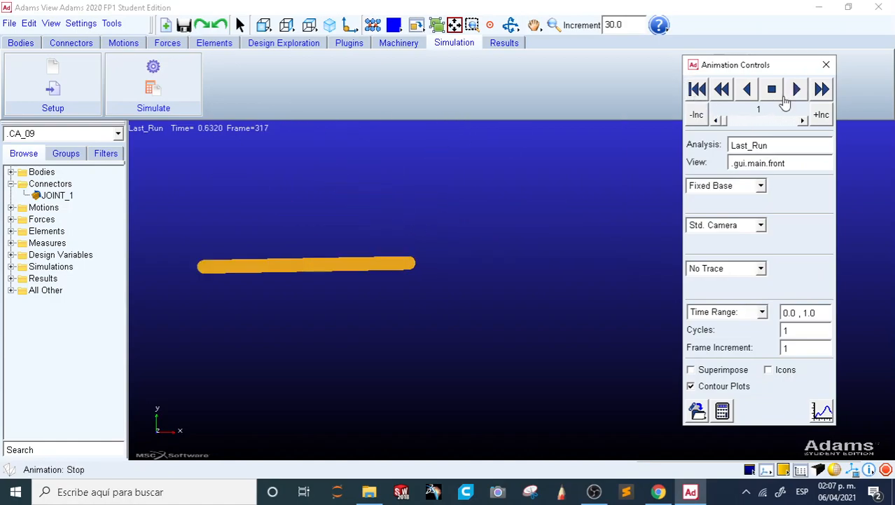
{"action": "left_click", "coordinate": [698, 89]}
{"action": "left_click", "coordinate": [797, 89]}
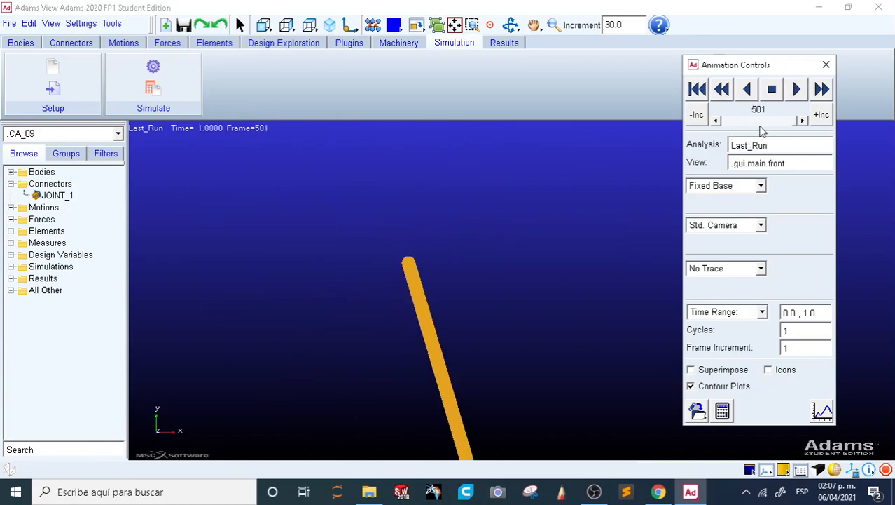
Rewind the animation to its first frame and advance it frame by frame to frame 51.
{"action": "left_click_drag", "start_coordinate": [794, 121], "coordinate": [721, 122]}
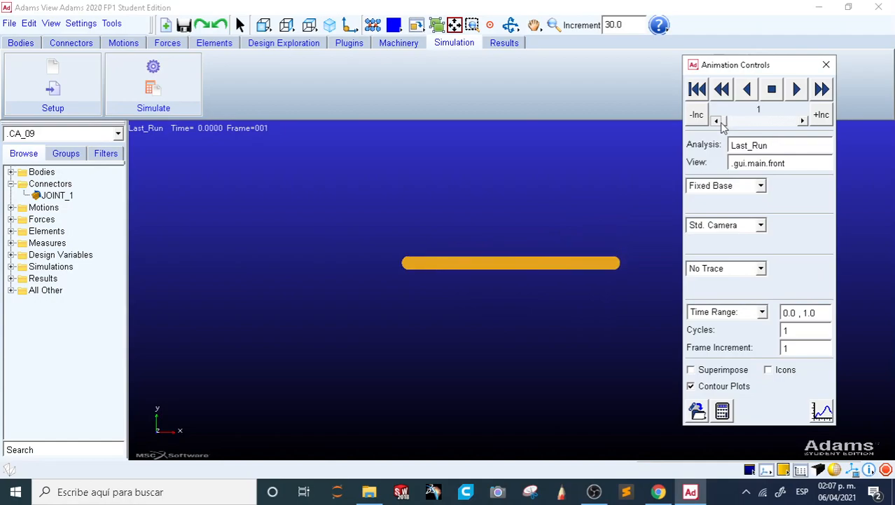
{"action": "left_click", "coordinate": [802, 121]}
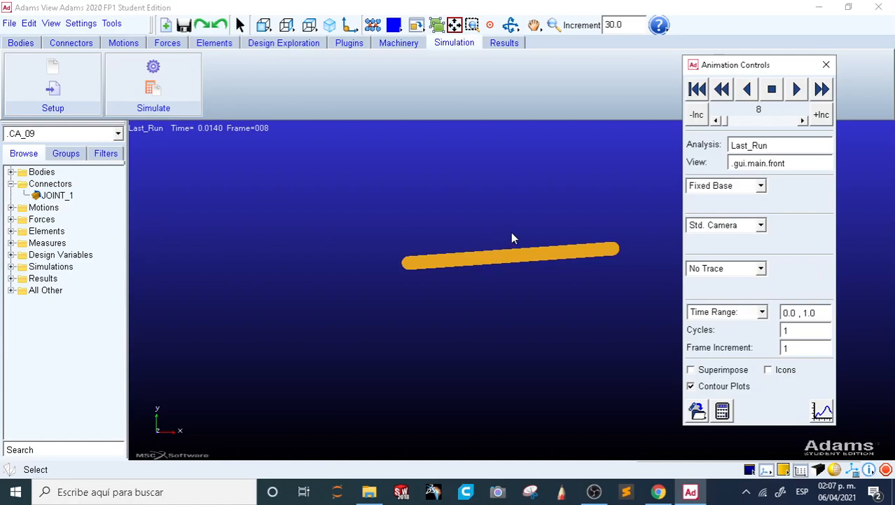
{"action": "left_click", "coordinate": [802, 121]}
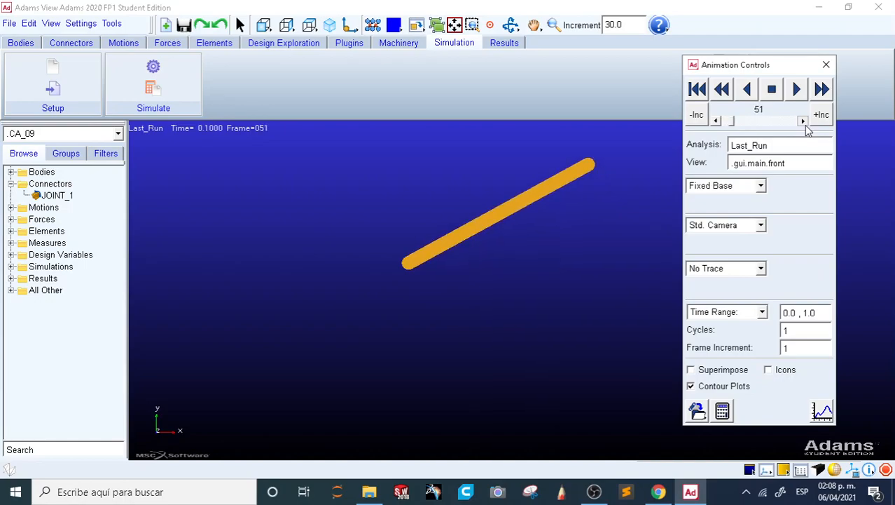
Return the animation to its first frame and set its trace option to Trace Marker.
{"action": "left_click_drag", "start_coordinate": [731, 120], "coordinate": [720, 120]}
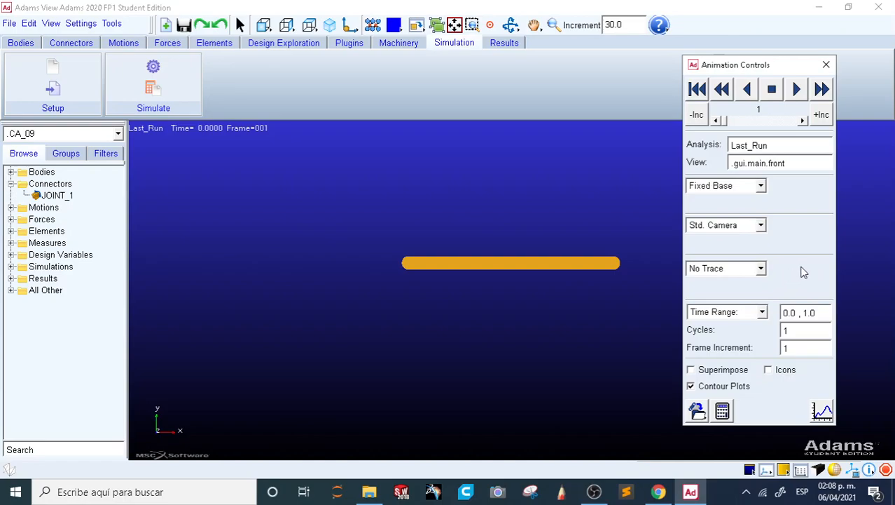
{"action": "left_click", "coordinate": [710, 273]}
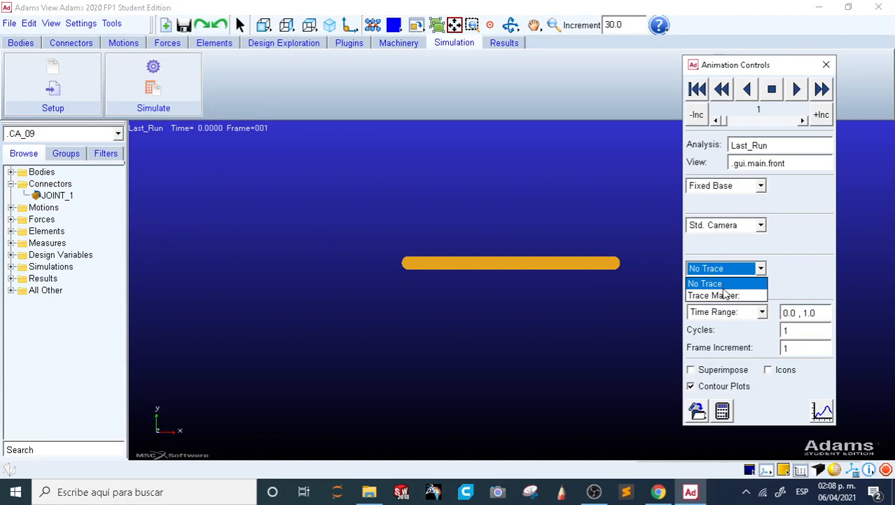
{"action": "left_click", "coordinate": [727, 295]}
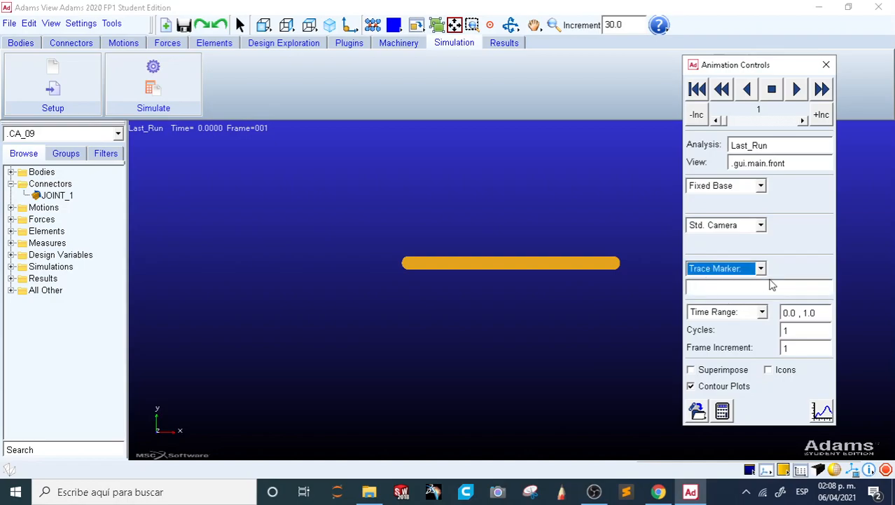
{"action": "left_click", "coordinate": [728, 287]}
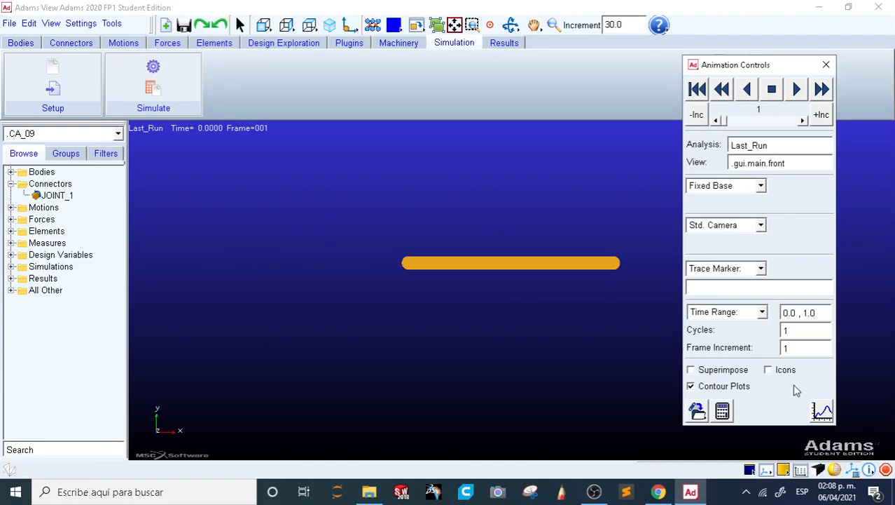
Switch from the animation controls back to the simulation controls and move their window farther from the link.
{"action": "left_click", "coordinate": [697, 410]}
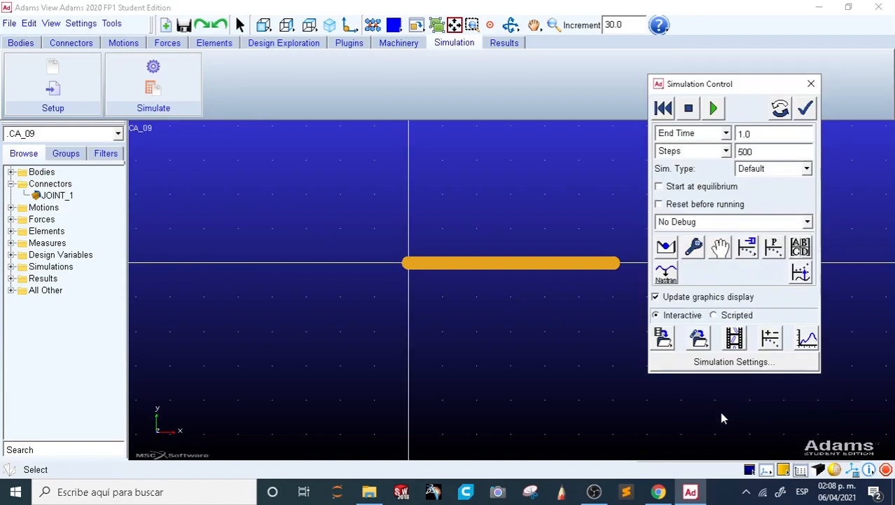
{"action": "left_click", "coordinate": [734, 339]}
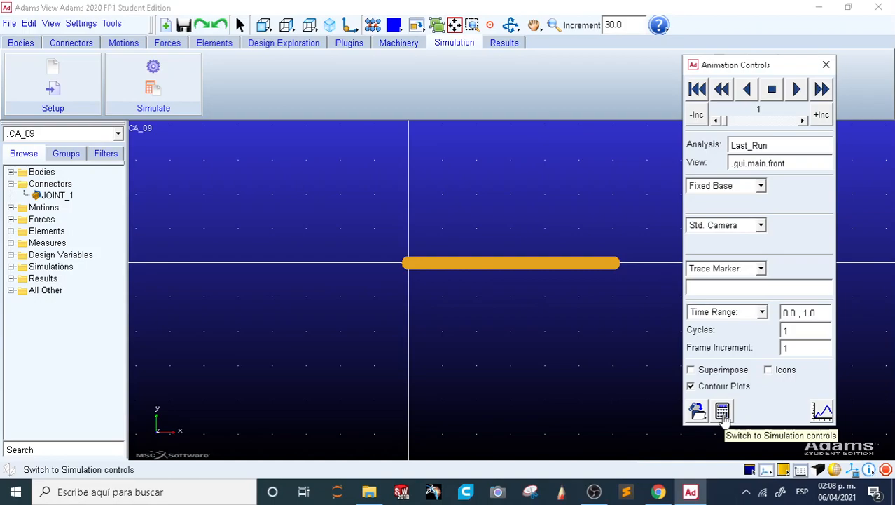
{"action": "left_click", "coordinate": [722, 412]}
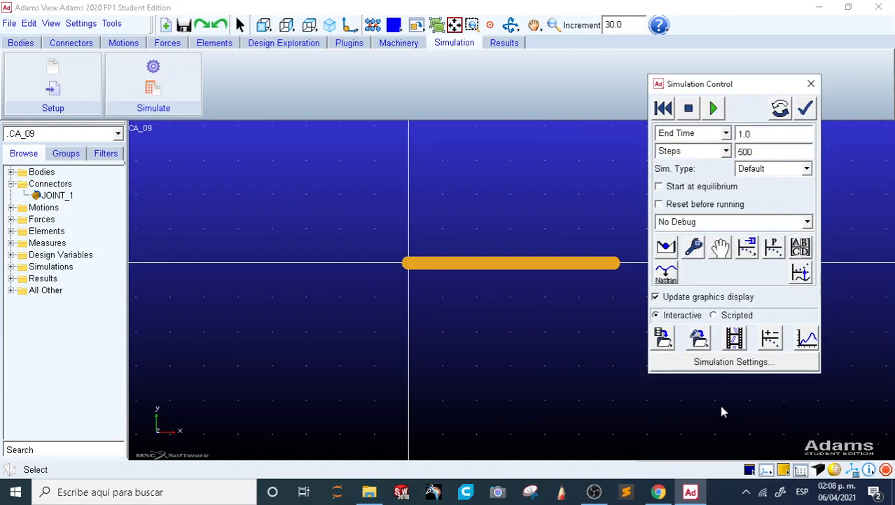
{"action": "left_click_drag", "start_coordinate": [709, 88], "coordinate": [729, 76]}
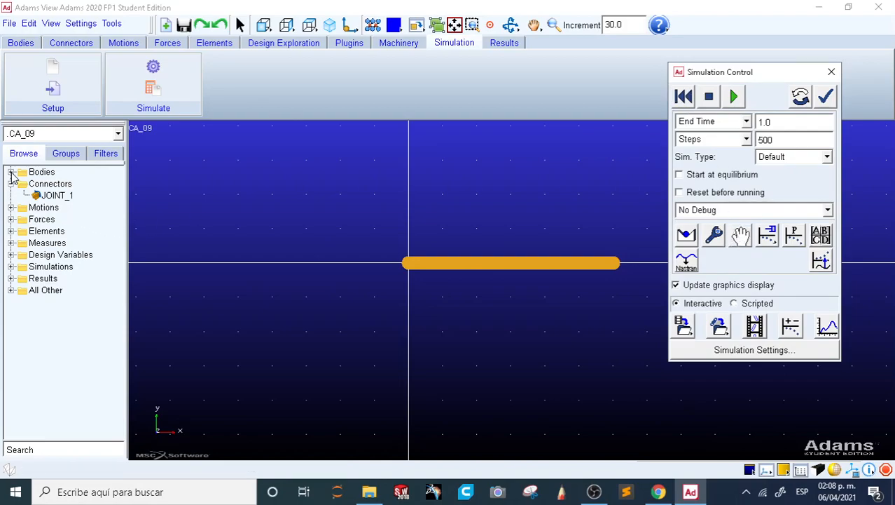
Expand PART_2 under the model's bodies and look through its markers MARKER_1, MARKER_2 and MARKER_3.
{"action": "left_click", "coordinate": [11, 184]}
{"action": "left_click", "coordinate": [11, 171]}
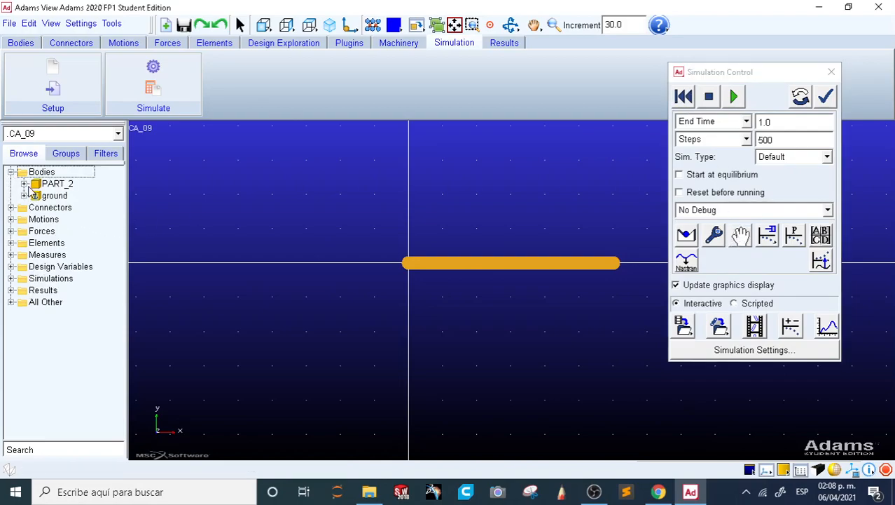
{"action": "left_click", "coordinate": [24, 184]}
{"action": "left_click", "coordinate": [91, 243]}
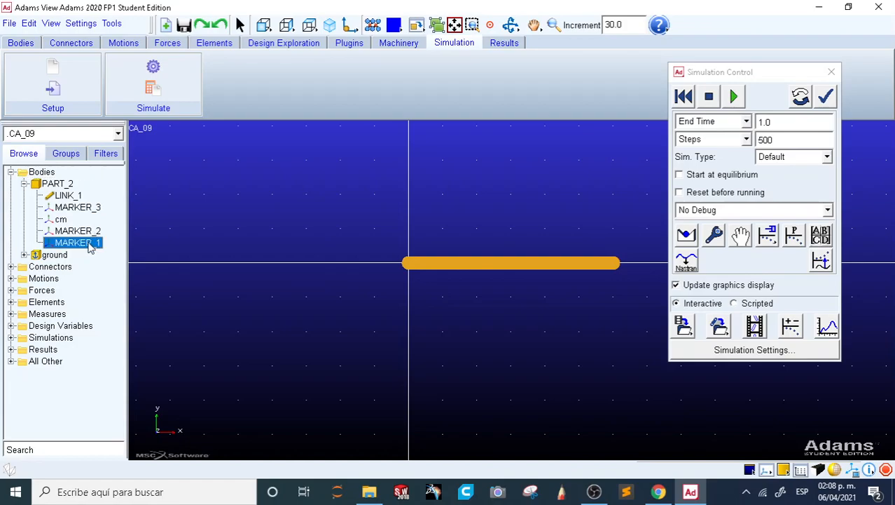
{"action": "left_click", "coordinate": [87, 231]}
{"action": "left_click", "coordinate": [89, 208]}
{"action": "left_click", "coordinate": [87, 232]}
{"action": "left_click_drag", "start_coordinate": [747, 71], "coordinate": [759, 42]}
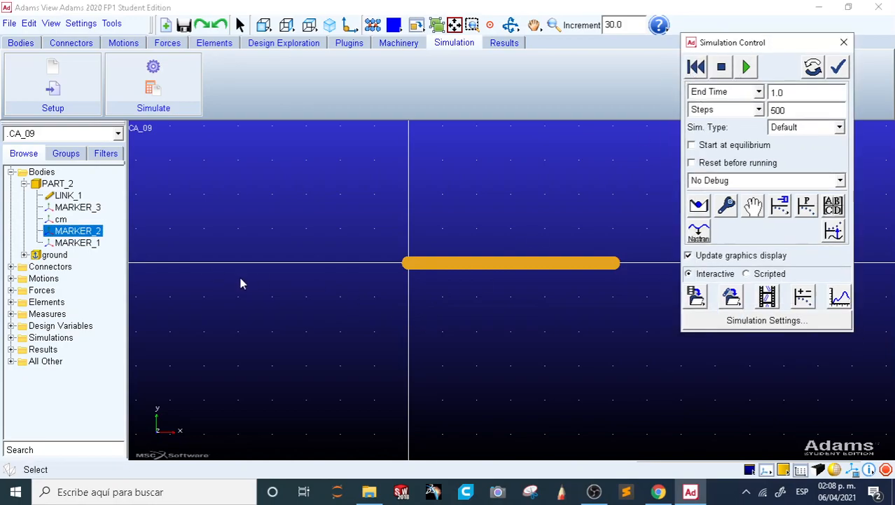
Select MARKER_2 and turn on the display of the model's marker, joint and motion icons.
{"action": "left_click", "coordinate": [83, 242]}
{"action": "left_click", "coordinate": [99, 230]}
{"action": "key", "text": "v"}
{"action": "key", "text": "v"}
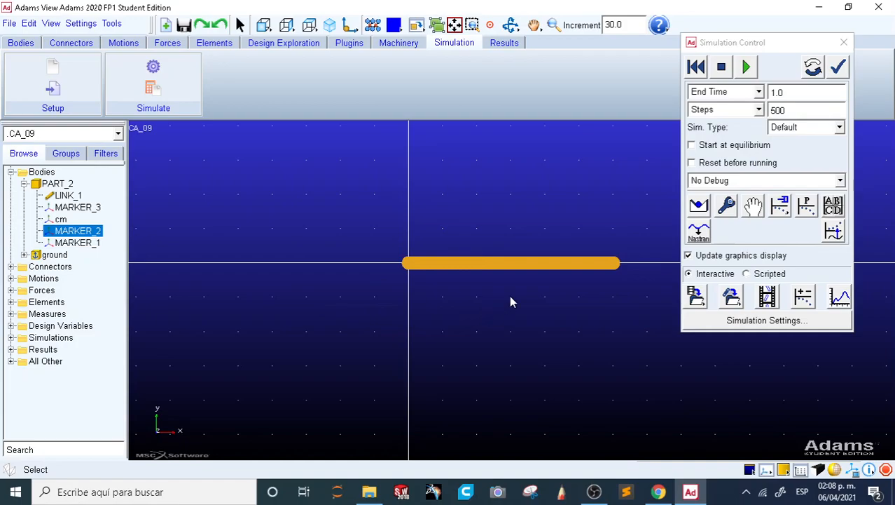
{"action": "key", "text": "v"}
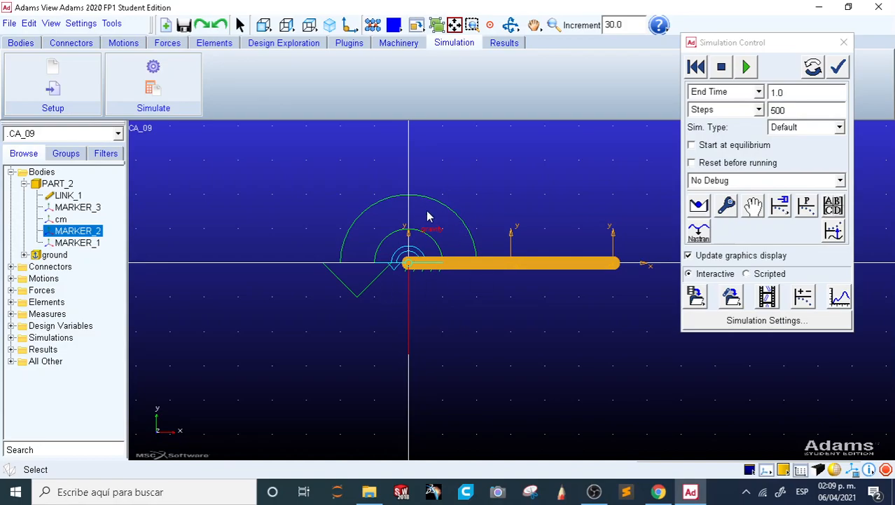
Highlight MARKER_1, MARKER_2, the cm marker and MARKER_3 one after another to locate each on the link.
{"action": "left_click", "coordinate": [77, 242]}
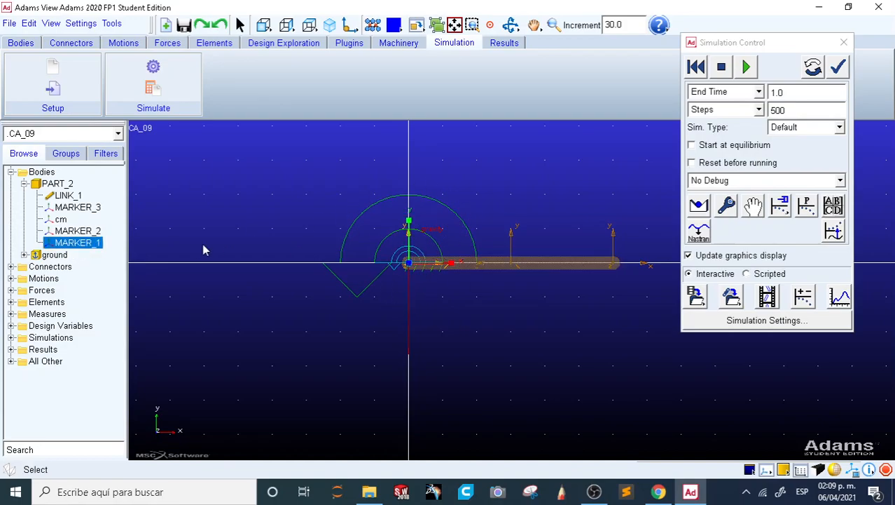
{"action": "left_click", "coordinate": [99, 234]}
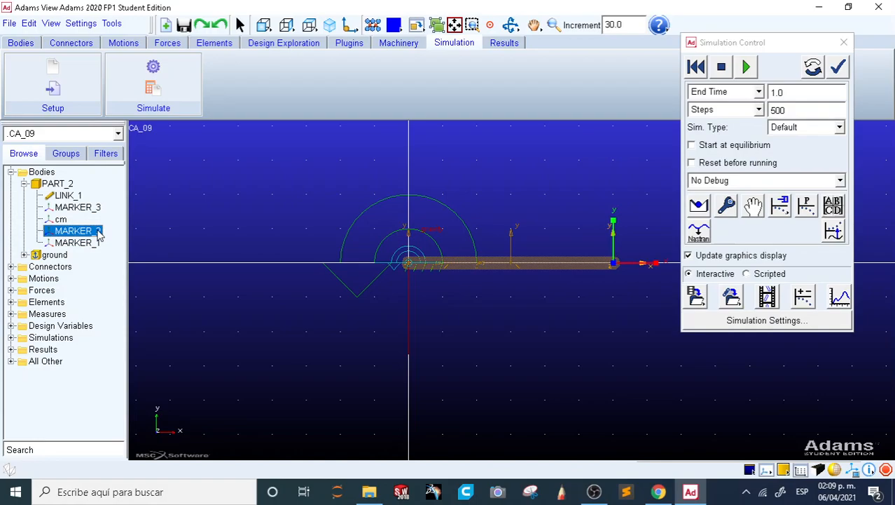
{"action": "left_click", "coordinate": [61, 220]}
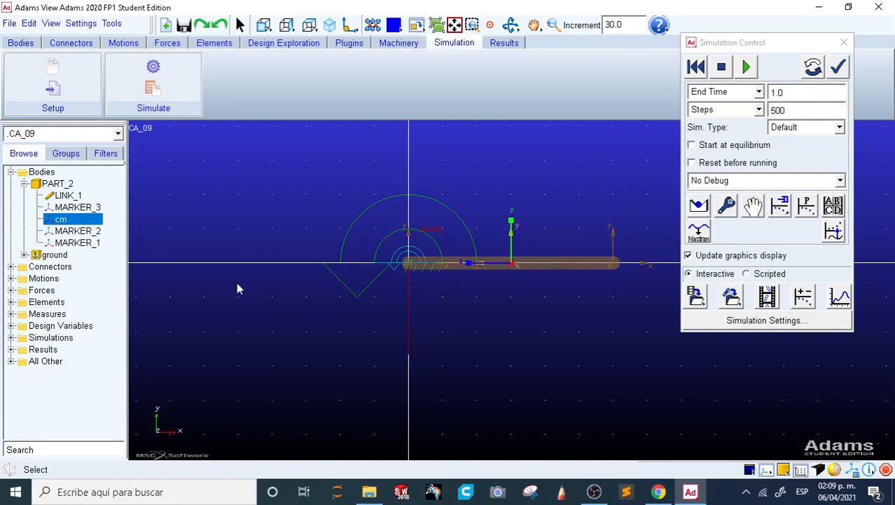
{"action": "left_click", "coordinate": [87, 207]}
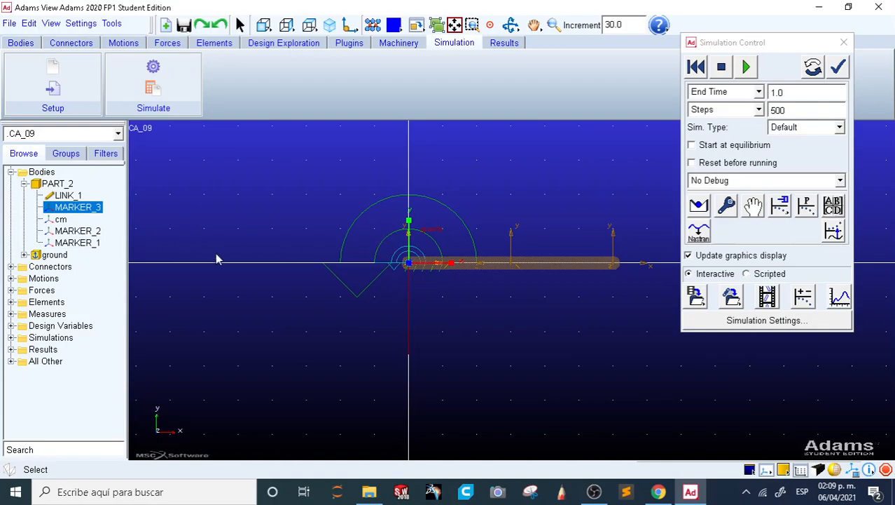
Compare the positions of the link's end markers and cm marker again, check LINK_1, and finish with MARKER_2 selected.
{"action": "left_click", "coordinate": [89, 242]}
{"action": "left_click", "coordinate": [86, 233]}
{"action": "left_click", "coordinate": [89, 244]}
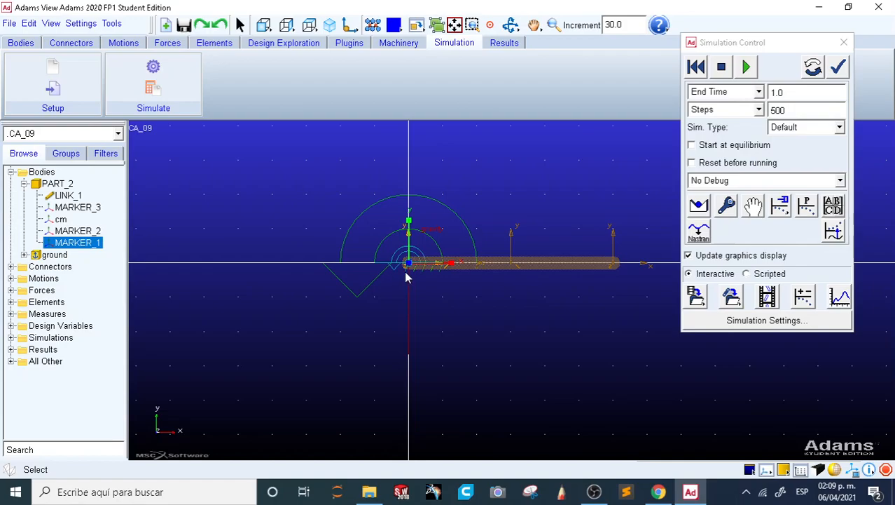
{"action": "left_click", "coordinate": [89, 233]}
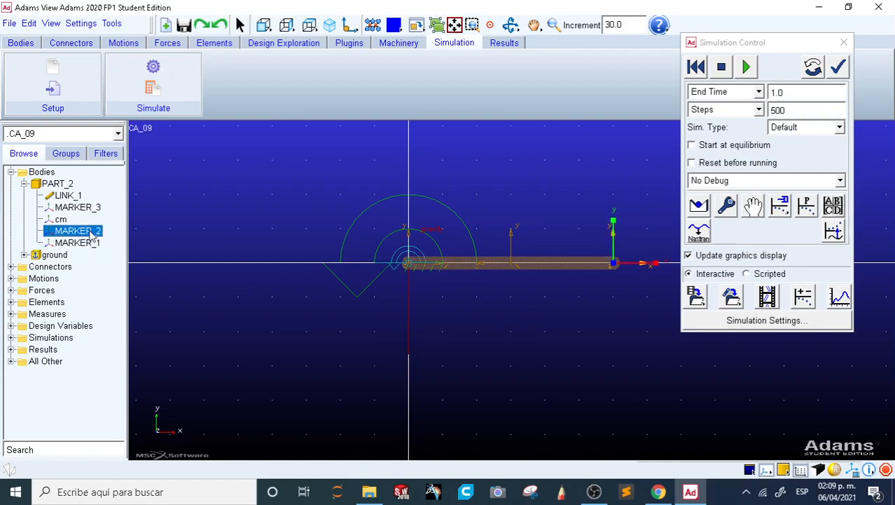
{"action": "left_click", "coordinate": [62, 220]}
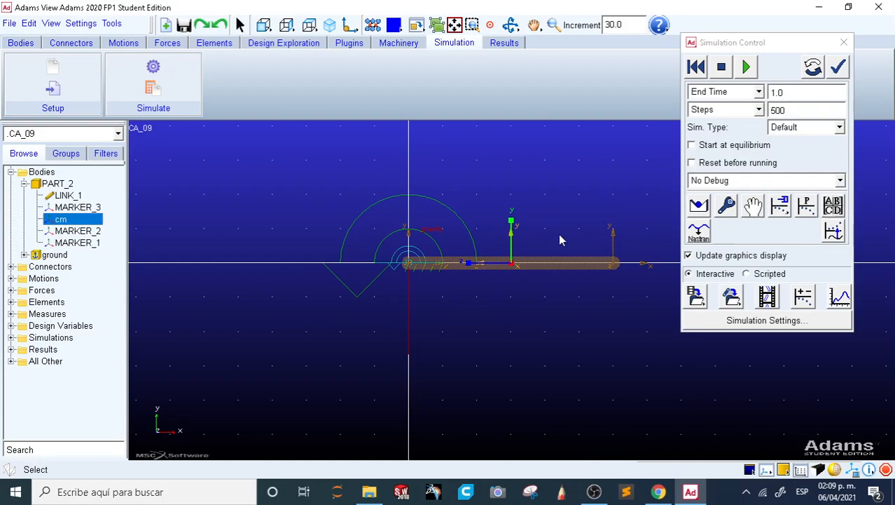
{"action": "left_click", "coordinate": [53, 233]}
{"action": "left_click", "coordinate": [61, 219]}
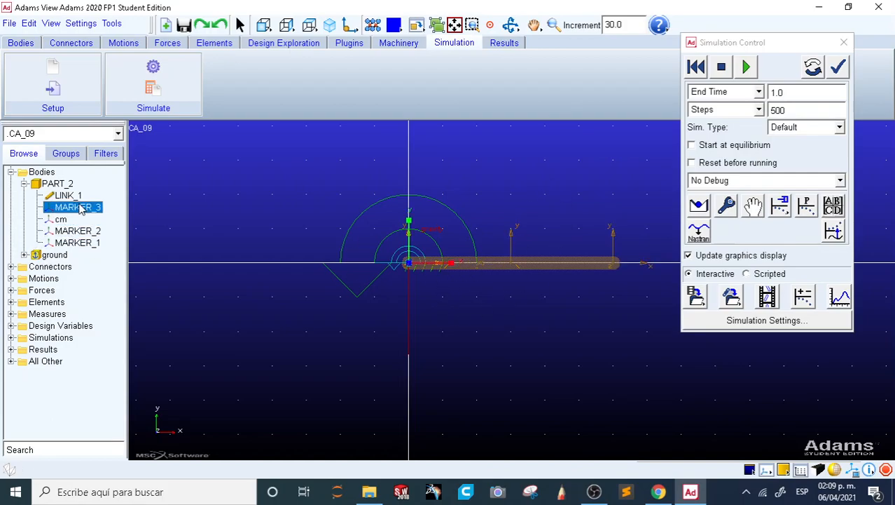
{"action": "left_click", "coordinate": [67, 195]}
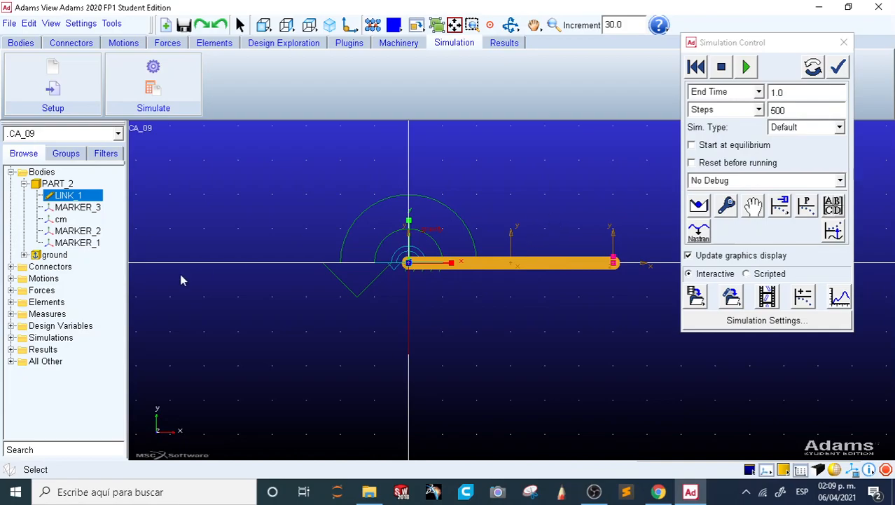
{"action": "left_click", "coordinate": [94, 243]}
{"action": "left_click", "coordinate": [91, 231]}
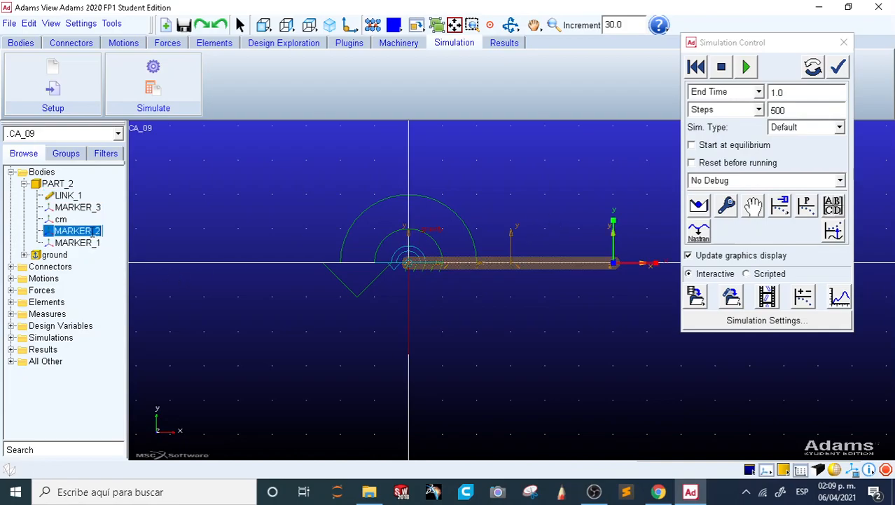
Reopen the animation controls and browse the model database for the markers to trace.
{"action": "left_click", "coordinate": [767, 300]}
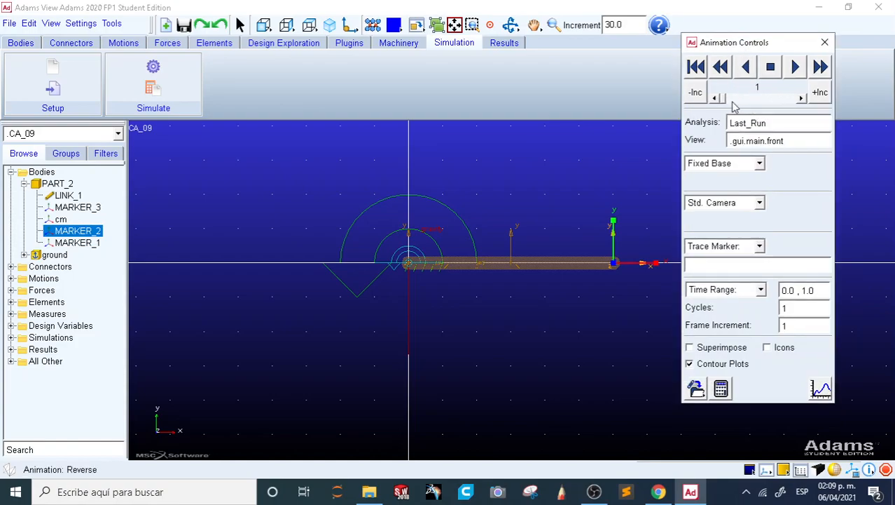
{"action": "left_click", "coordinate": [732, 265]}
{"action": "right_click", "coordinate": [706, 264]}
{"action": "mouse_move", "coordinate": [729, 275]}
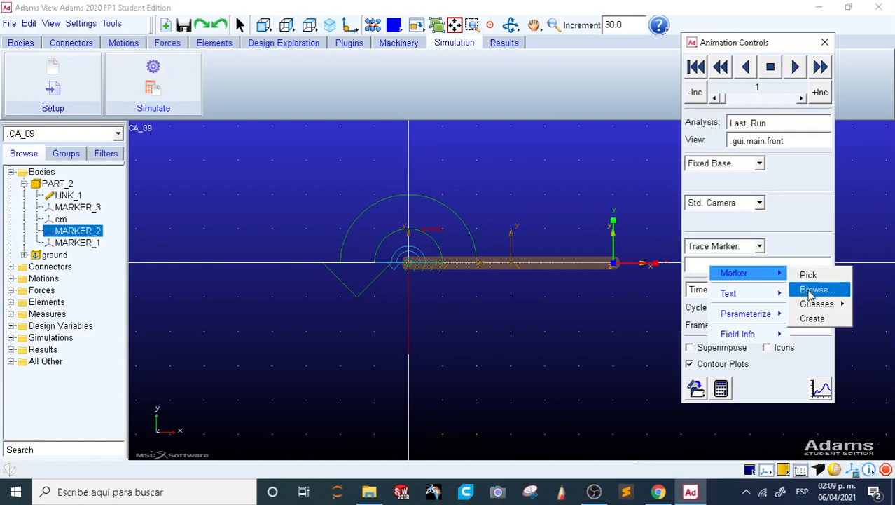
{"action": "left_click", "coordinate": [812, 289]}
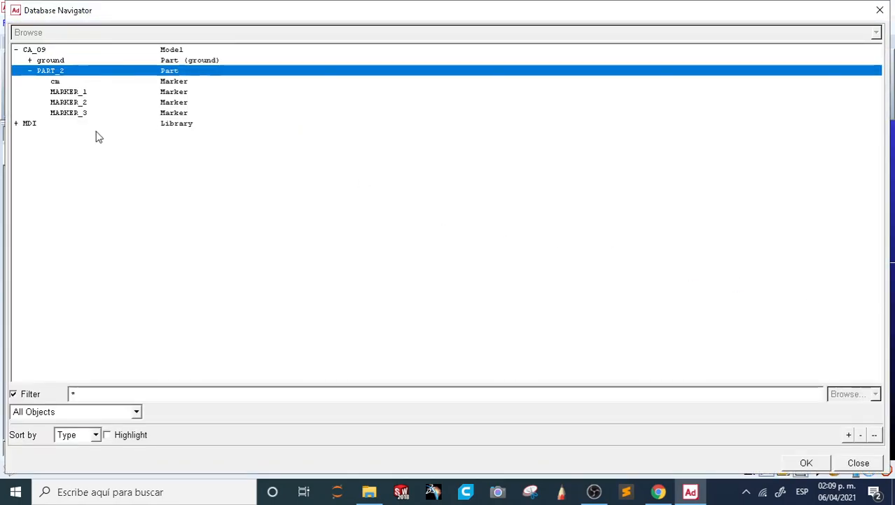
Assign PART_2's cm marker and MARKER_2 together as the animation's trace markers.
{"action": "left_click", "coordinate": [31, 72]}
{"action": "left_click", "coordinate": [31, 71]}
{"action": "left_click", "coordinate": [69, 82]}
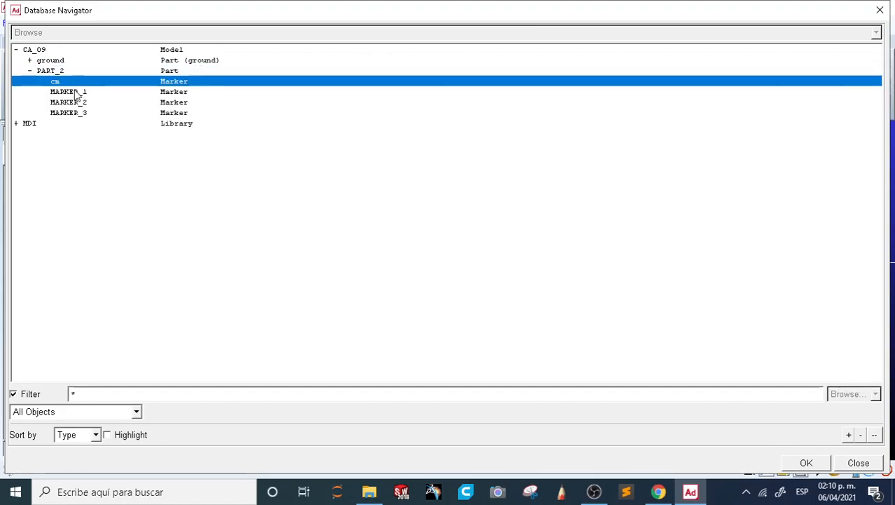
{"action": "left_click", "coordinate": [79, 93]}
{"action": "left_click", "coordinate": [63, 82]}
{"action": "left_click", "coordinate": [72, 92]}
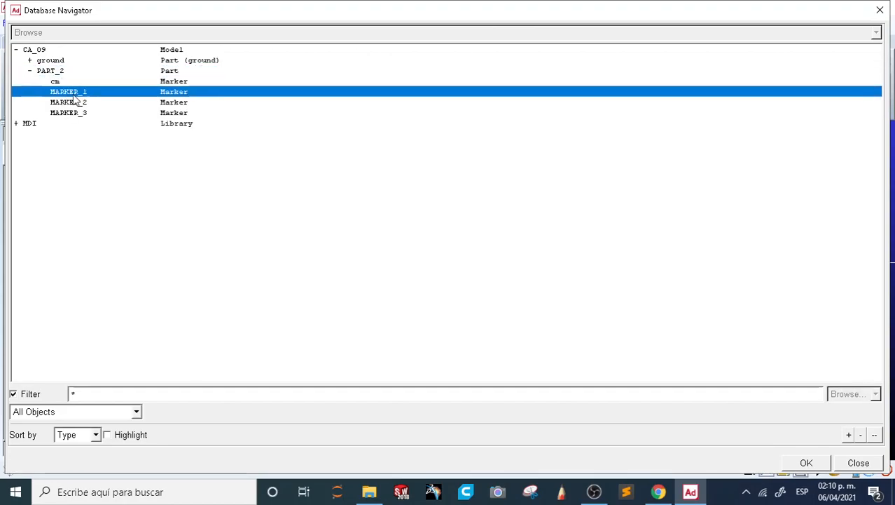
{"action": "left_click", "coordinate": [70, 103]}
{"action": "left_click", "coordinate": [66, 83]}
{"action": "left_click", "coordinate": [76, 105], "text": "ctrl"}
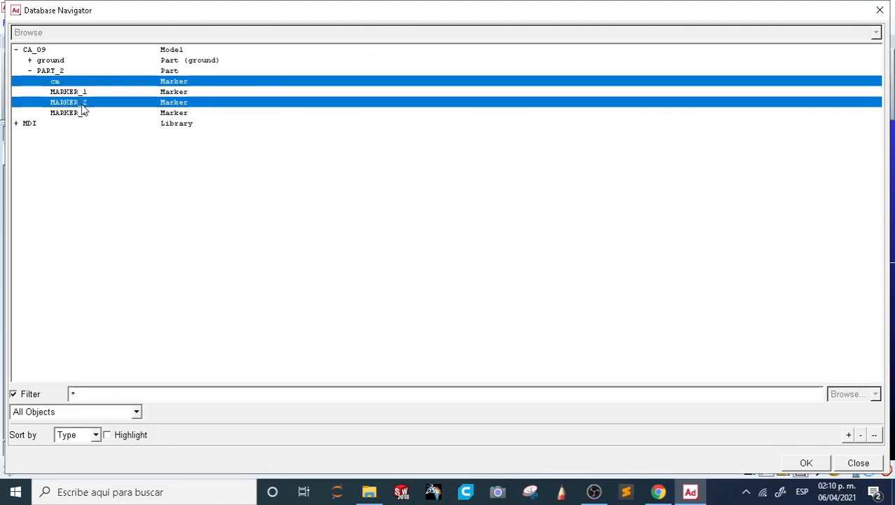
{"action": "left_click", "coordinate": [807, 463]}
{"action": "left_click", "coordinate": [766, 266]}
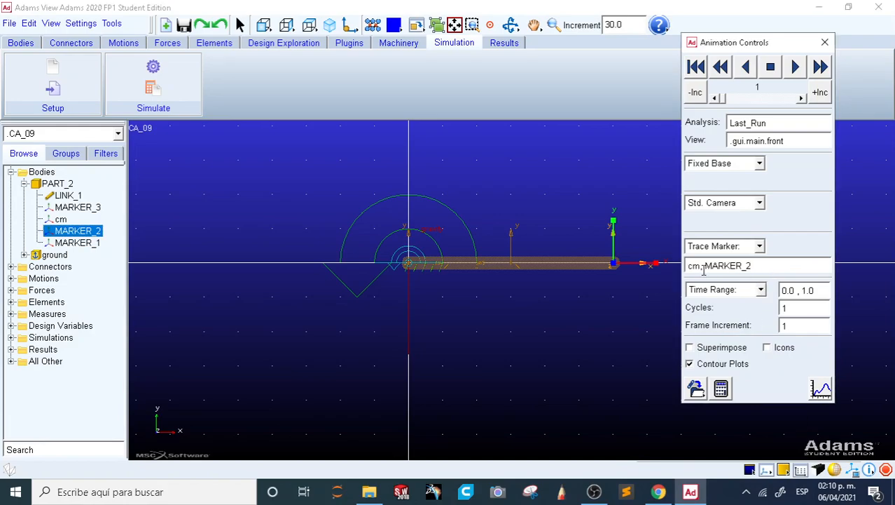
Play the animation through its last frame and fit both traced marker paths in the view.
{"action": "left_click", "coordinate": [794, 73]}
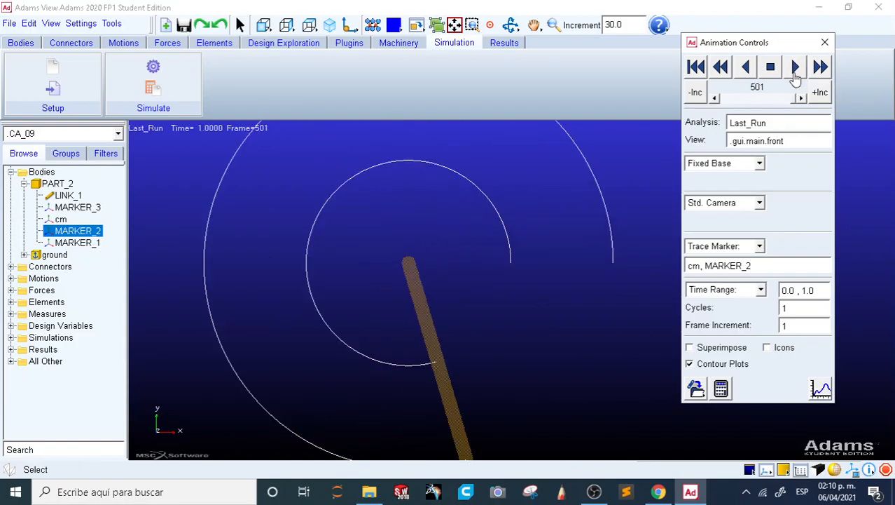
{"action": "key", "text": "z"}
{"action": "left_click_drag", "start_coordinate": [490, 222], "coordinate": [499, 239]}
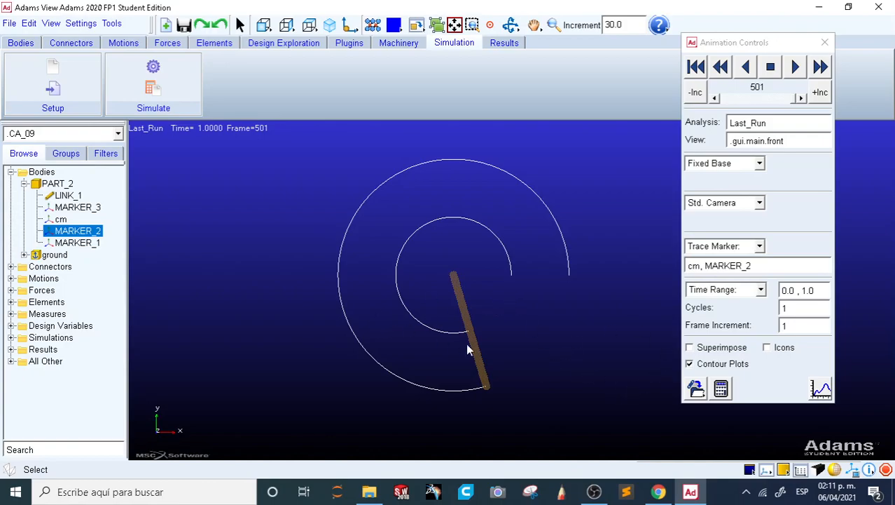
{"action": "left_click", "coordinate": [768, 265]}
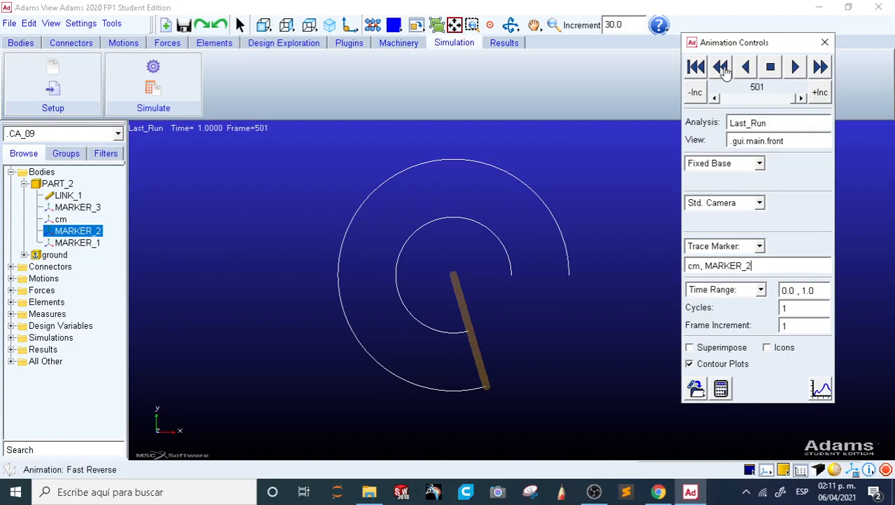
Leave the animation and simulation controls and bring up the results review and postprocessing tools.
{"action": "left_click", "coordinate": [722, 389]}
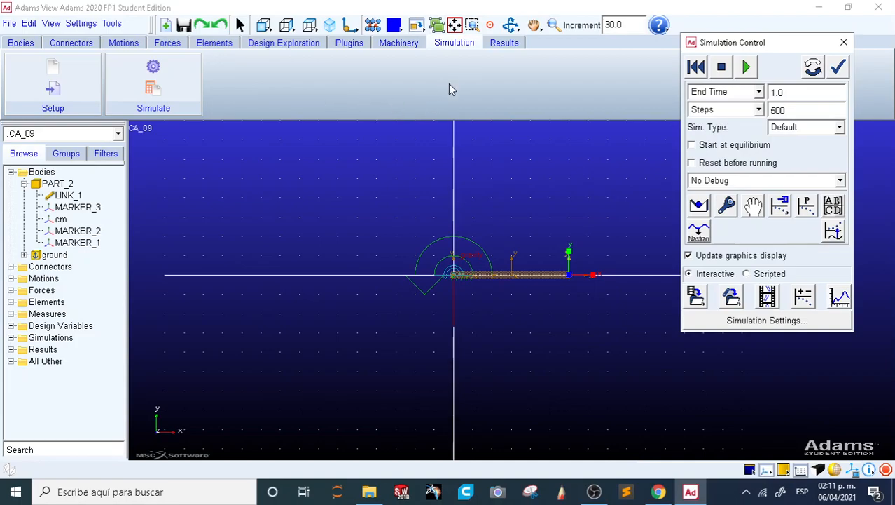
{"action": "left_click", "coordinate": [844, 44]}
{"action": "left_click", "coordinate": [502, 46]}
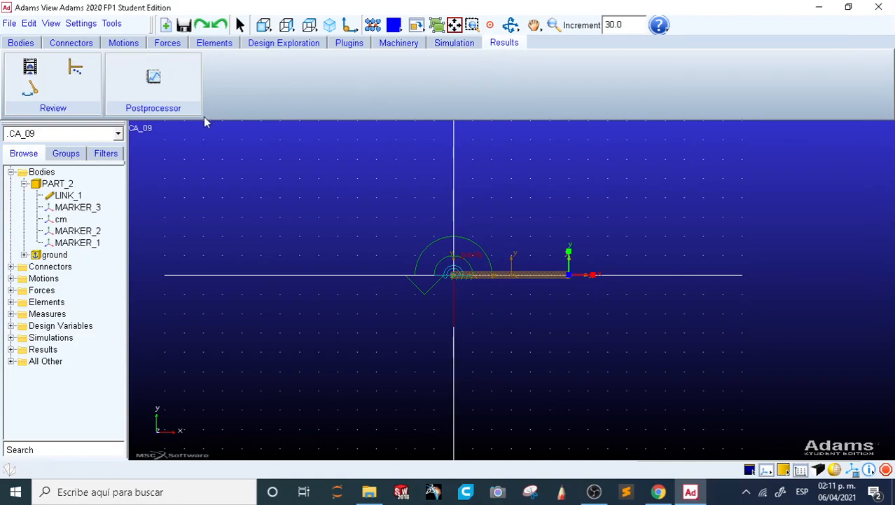
Launch Adams PostProcessor and enlarge its window to fill the screen.
{"action": "left_click", "coordinate": [153, 81]}
{"action": "left_click", "coordinate": [160, 76]}
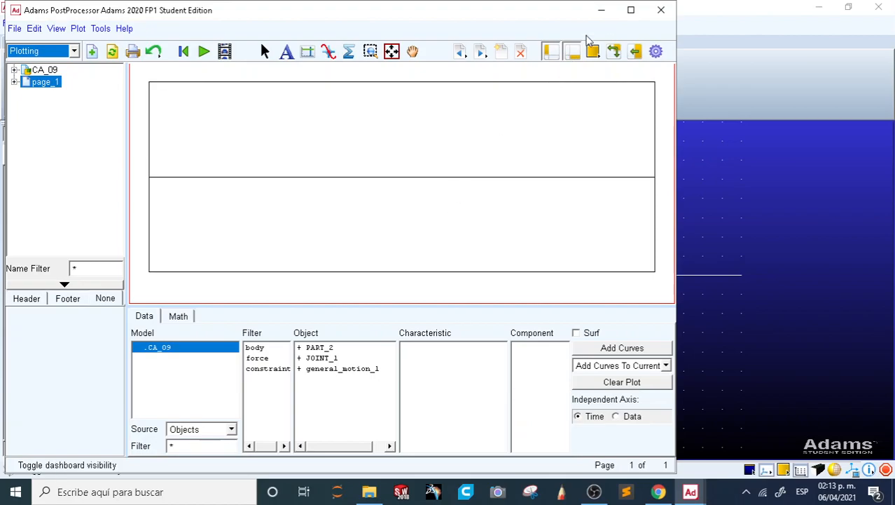
{"action": "left_click", "coordinate": [632, 10]}
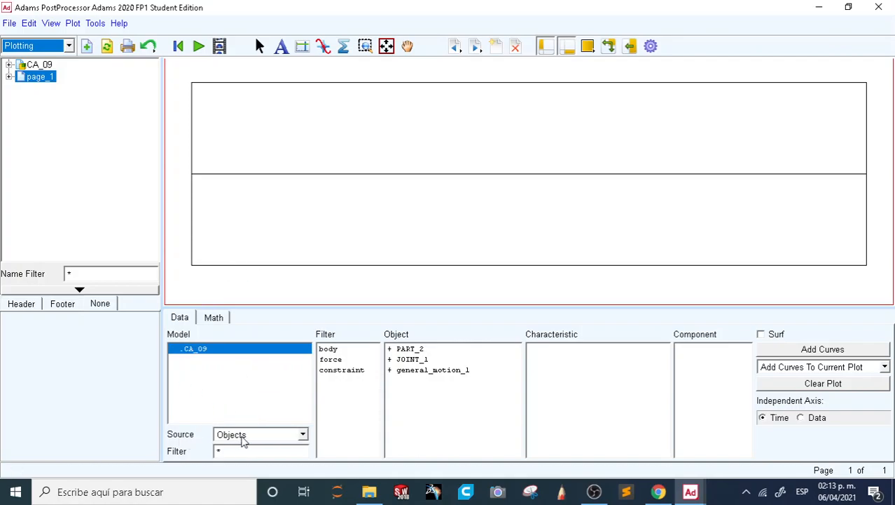
Keep Objects as the plot data source, filter by body and select PART_2.
{"action": "left_click", "coordinate": [241, 436]}
{"action": "left_click", "coordinate": [238, 449]}
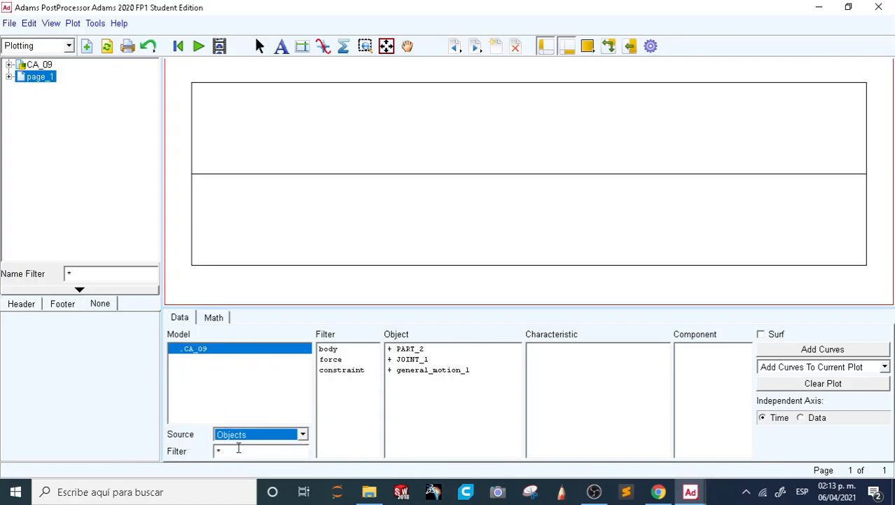
{"action": "left_click", "coordinate": [328, 349]}
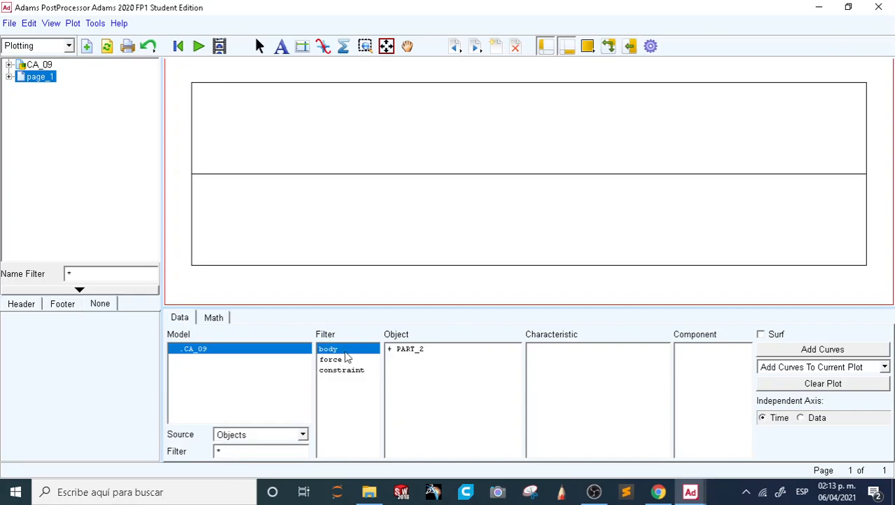
{"action": "left_click", "coordinate": [412, 349]}
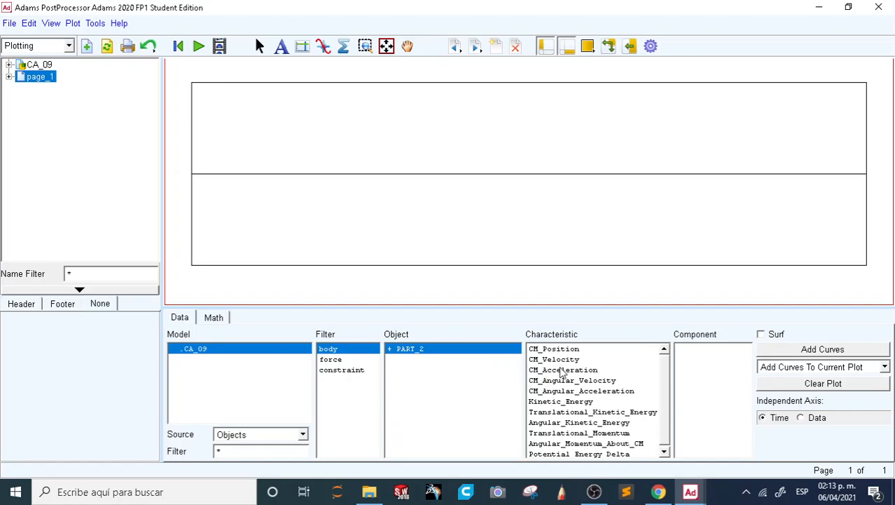
Examine the components offered for PART_2's center-of-mass position, velocity, acceleration, angular and kinetic energy characteristics.
{"action": "left_click", "coordinate": [574, 349]}
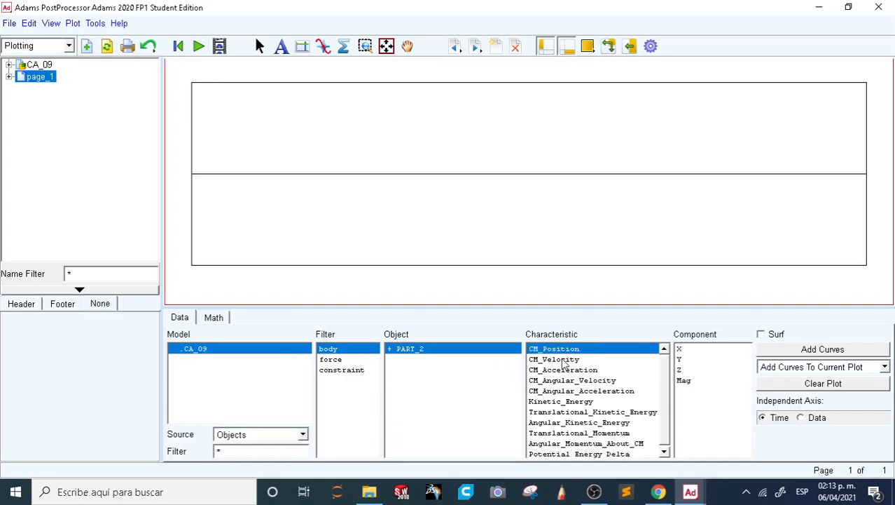
{"action": "left_click", "coordinate": [564, 359]}
{"action": "left_click", "coordinate": [566, 370]}
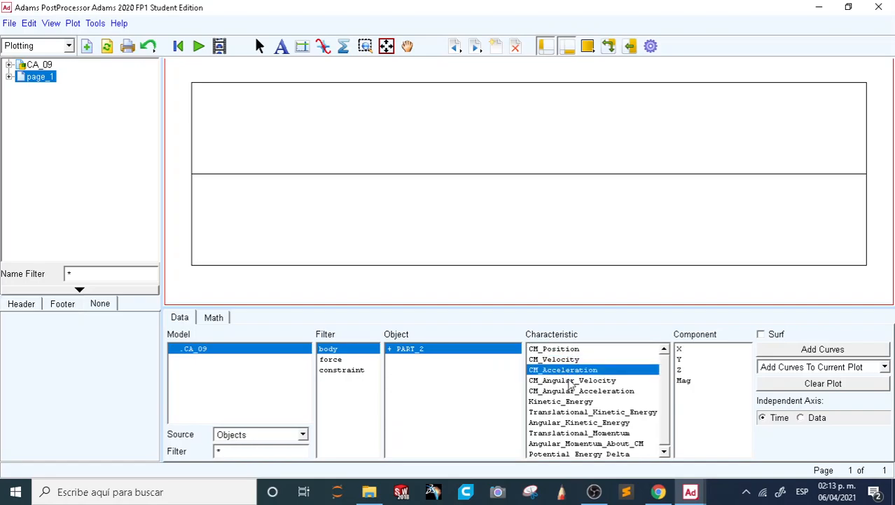
{"action": "left_click", "coordinate": [571, 381]}
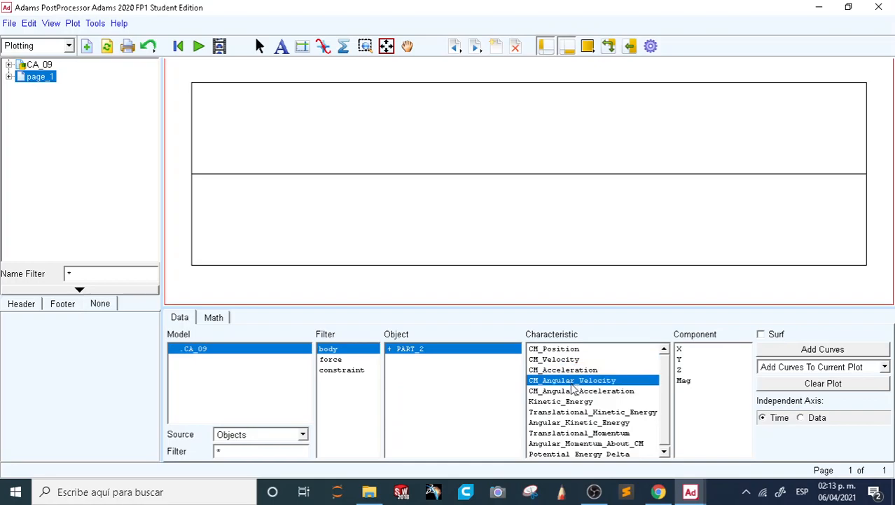
{"action": "left_click", "coordinate": [584, 391]}
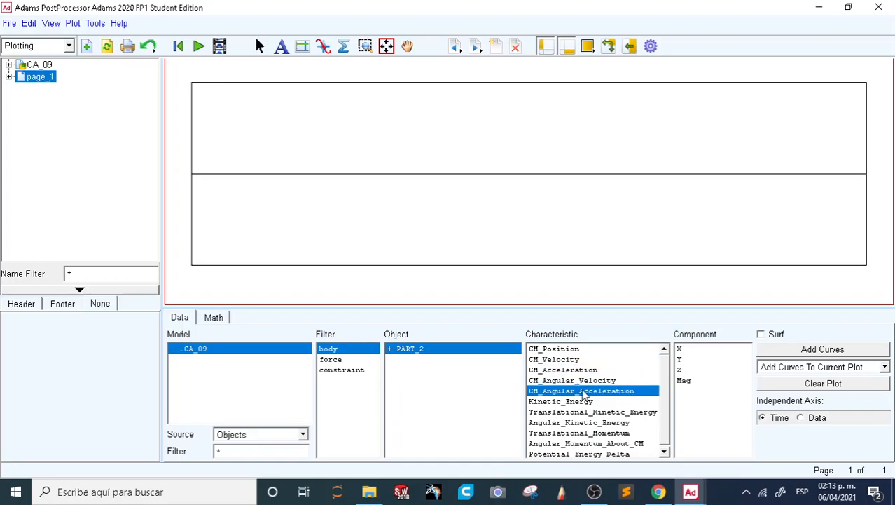
{"action": "left_click_drag", "start_coordinate": [555, 349], "coordinate": [560, 402]}
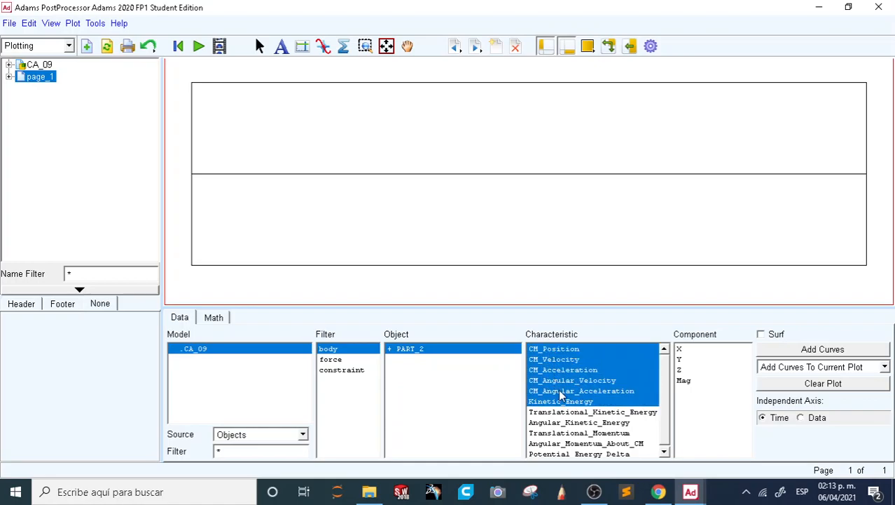
{"action": "left_click", "coordinate": [564, 391]}
{"action": "left_click", "coordinate": [571, 350]}
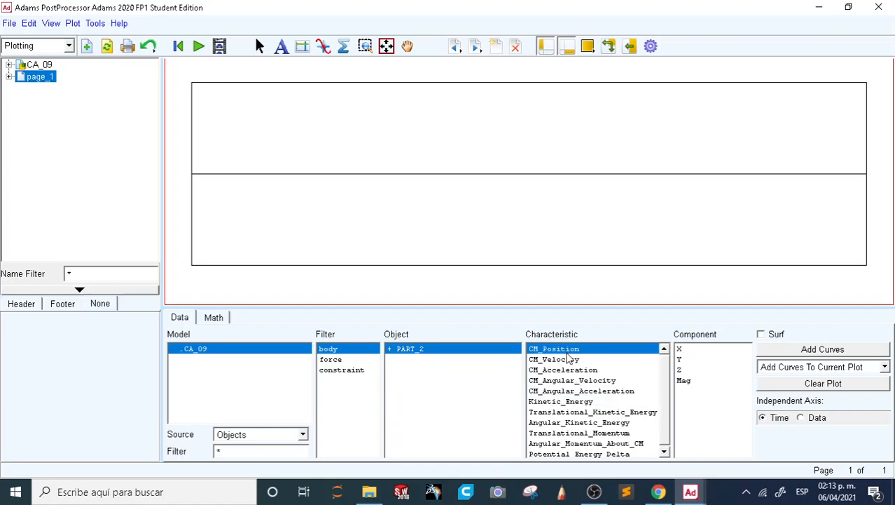
{"action": "left_click", "coordinate": [570, 360]}
{"action": "left_click", "coordinate": [562, 350]}
{"action": "left_click", "coordinate": [554, 360]}
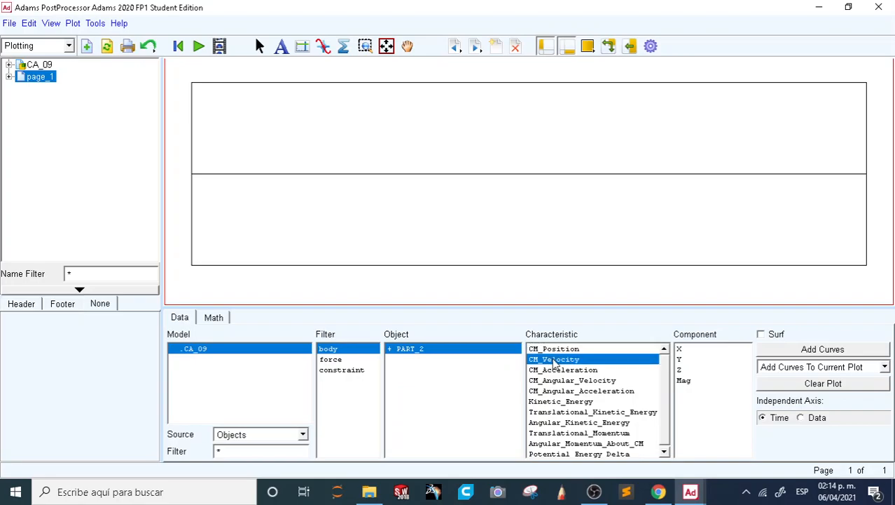
{"action": "left_click", "coordinate": [561, 370]}
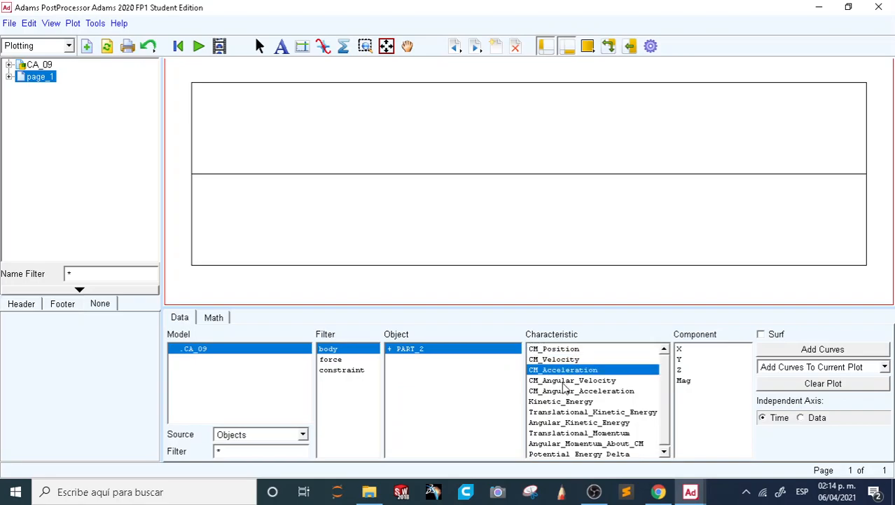
{"action": "left_click", "coordinate": [561, 402]}
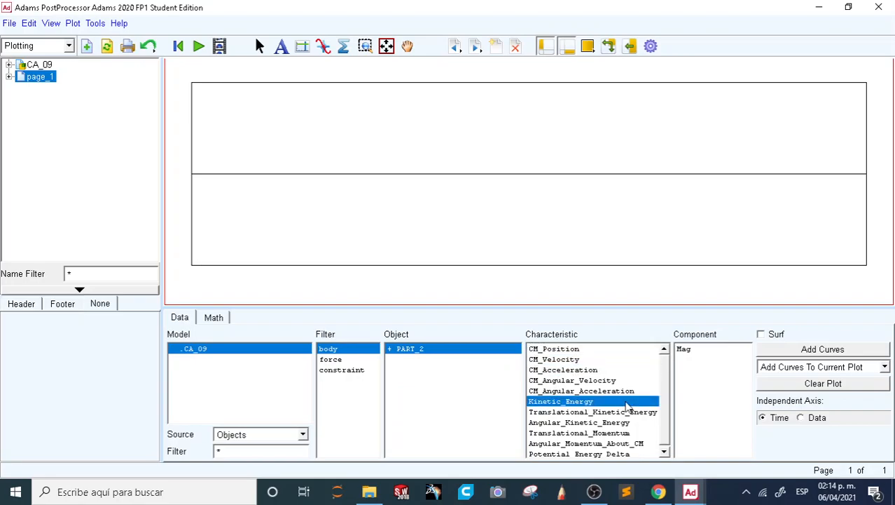
{"action": "left_click", "coordinate": [580, 414]}
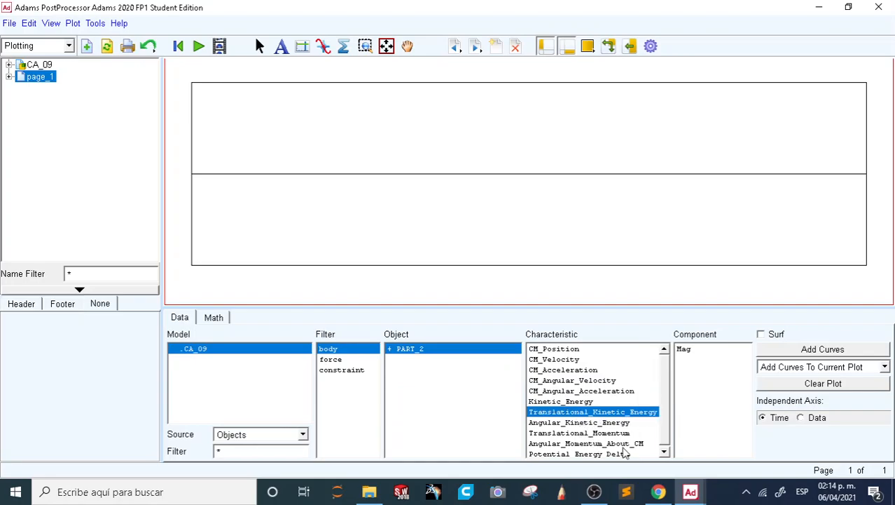
{"action": "left_click", "coordinate": [586, 360]}
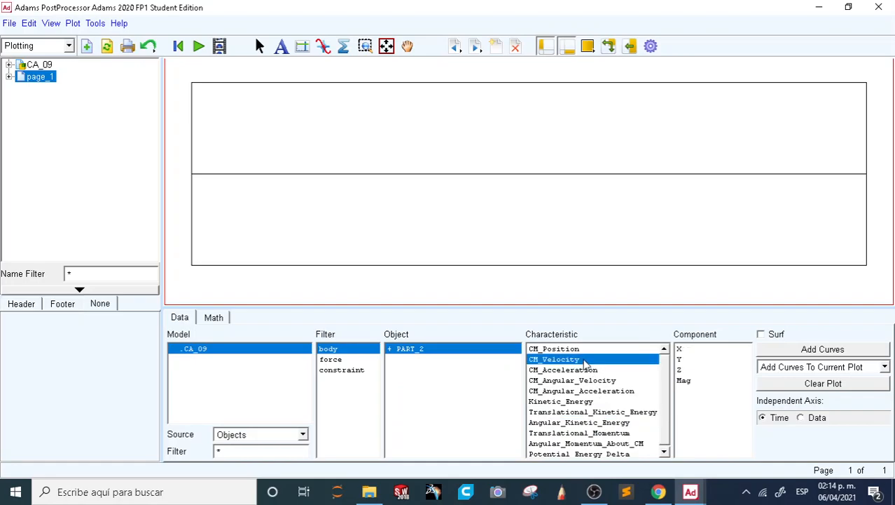
Expand PART_2, examine the characteristics offered for its cm marker and MARKER_1 to MARKER_3, and collapse it again.
{"action": "left_click", "coordinate": [400, 352]}
{"action": "left_click", "coordinate": [411, 350]}
{"action": "left_click", "coordinate": [405, 351]}
{"action": "left_click", "coordinate": [398, 352]}
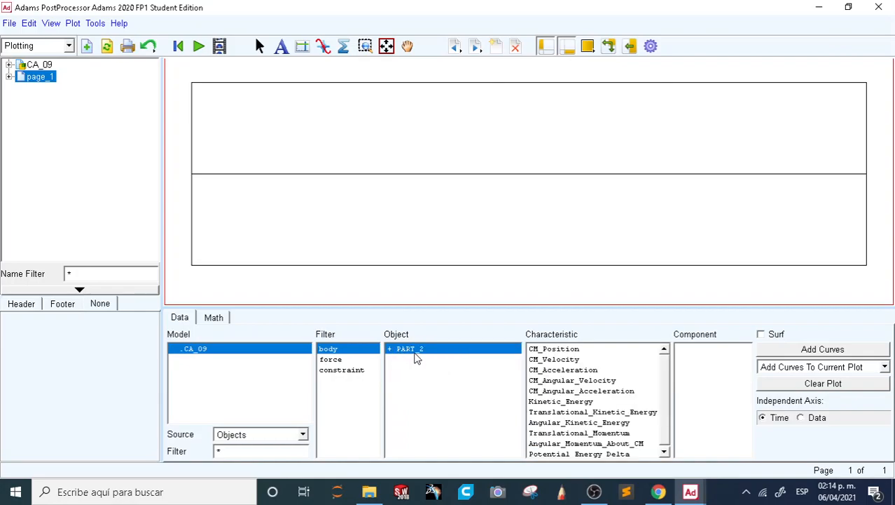
{"action": "left_click", "coordinate": [415, 353]}
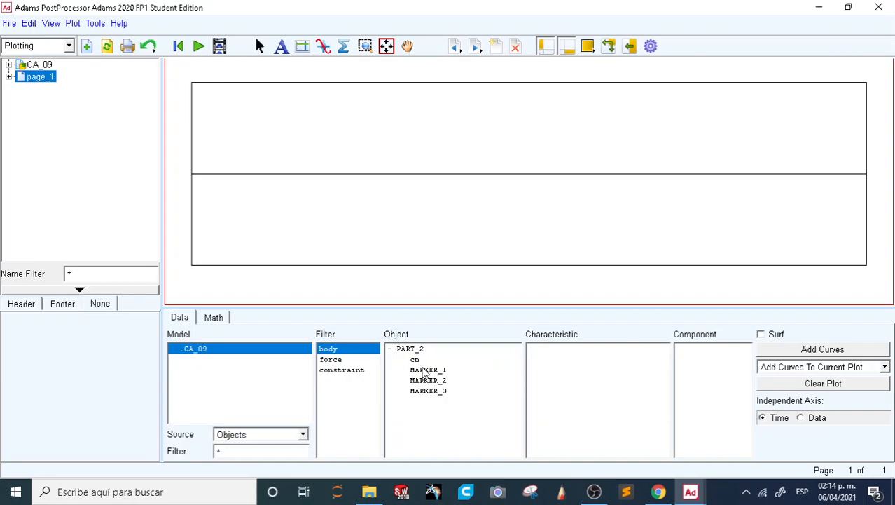
{"action": "left_click", "coordinate": [415, 353]}
{"action": "left_click", "coordinate": [423, 359]}
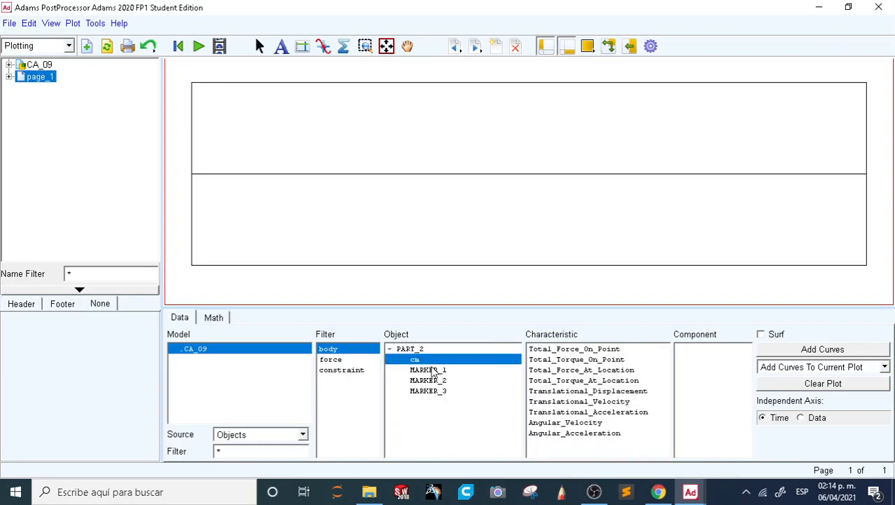
{"action": "left_click", "coordinate": [434, 372]}
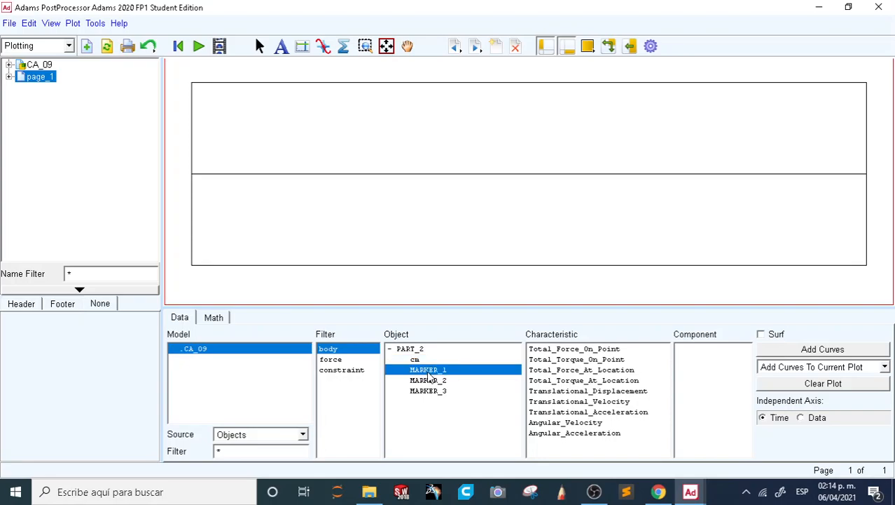
{"action": "left_click", "coordinate": [437, 381]}
{"action": "left_click", "coordinate": [441, 392]}
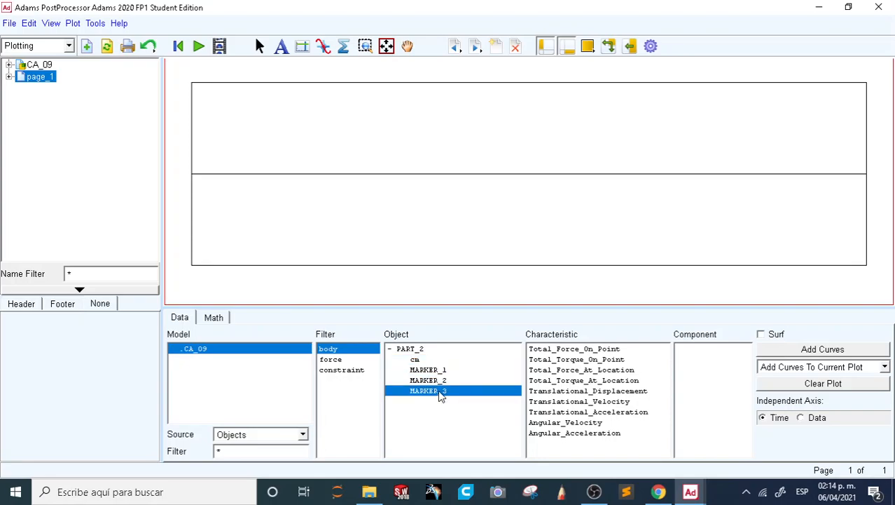
{"action": "left_click", "coordinate": [450, 371]}
{"action": "left_click", "coordinate": [430, 350]}
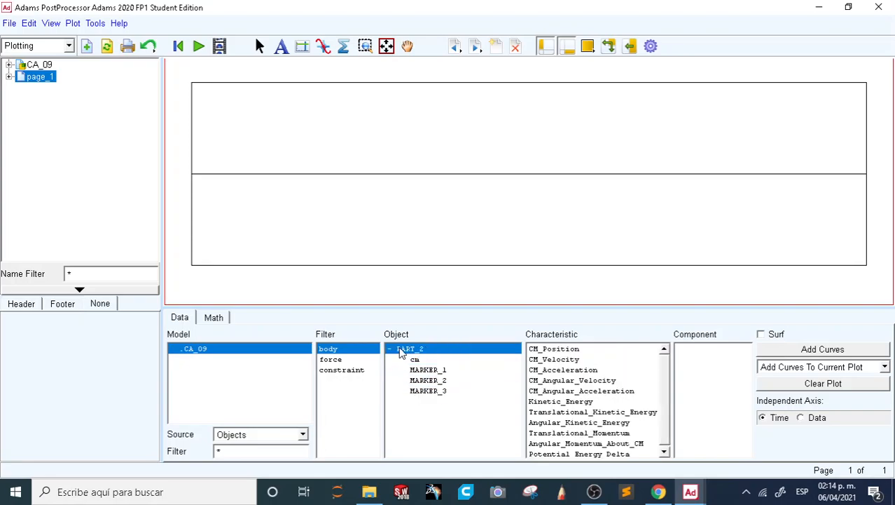
{"action": "double_click", "coordinate": [398, 349]}
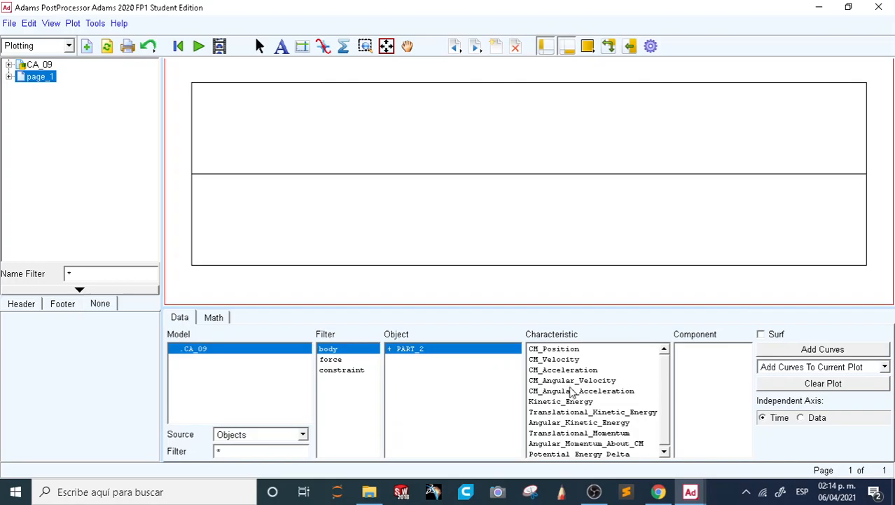
Plot the magnitude of PART_2's CM_Velocity against time.
{"action": "left_click", "coordinate": [560, 360]}
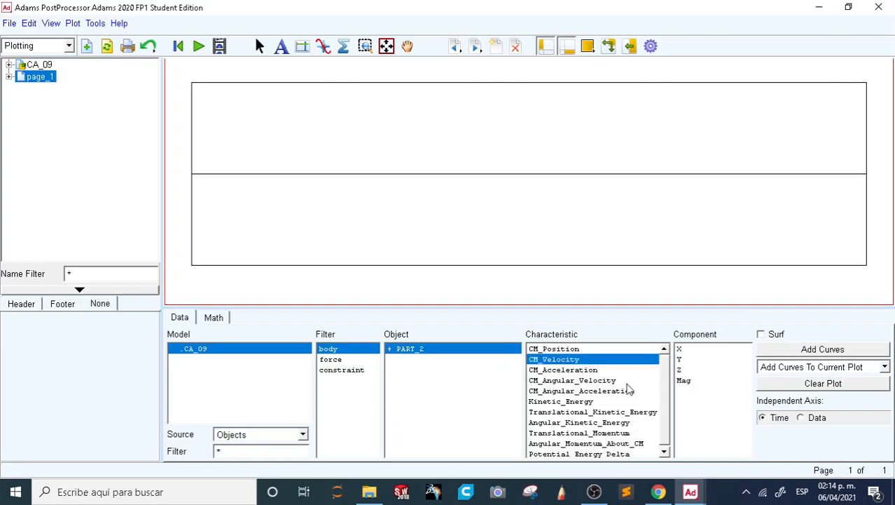
{"action": "left_click", "coordinate": [698, 350]}
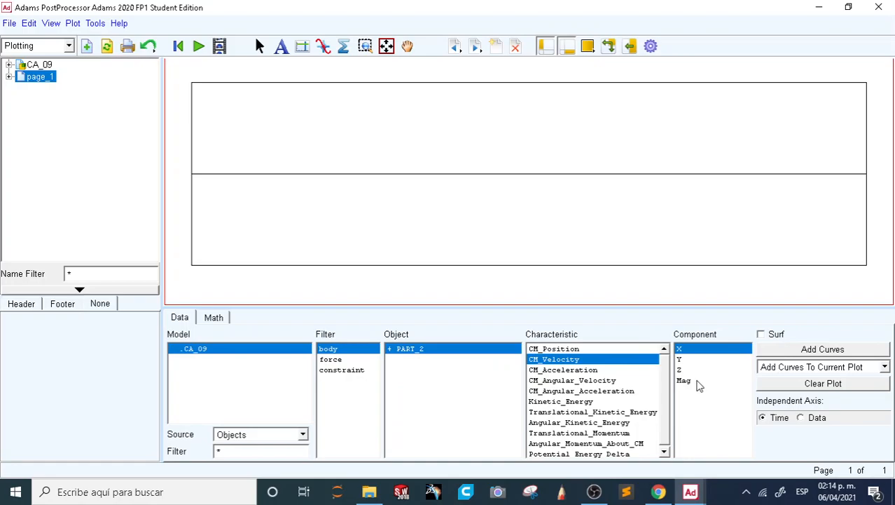
{"action": "left_click", "coordinate": [697, 382]}
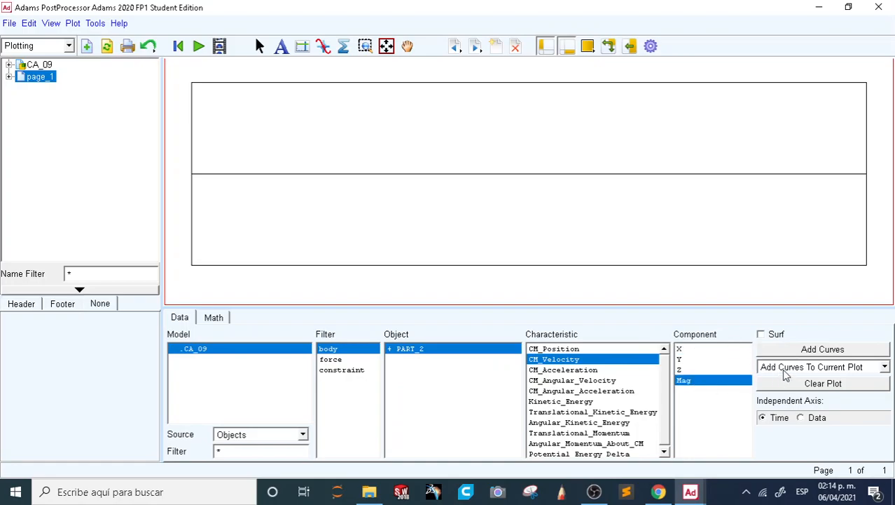
{"action": "left_click", "coordinate": [809, 350]}
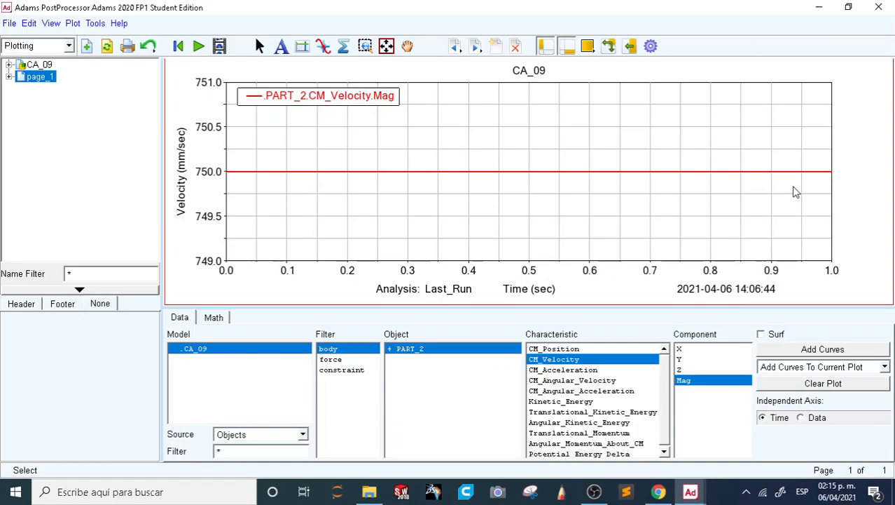
Switch to Adams View to examine the link and its center-of-mass marker up close, and return to Adams PostProcessor.
{"action": "key", "text": "F8"}
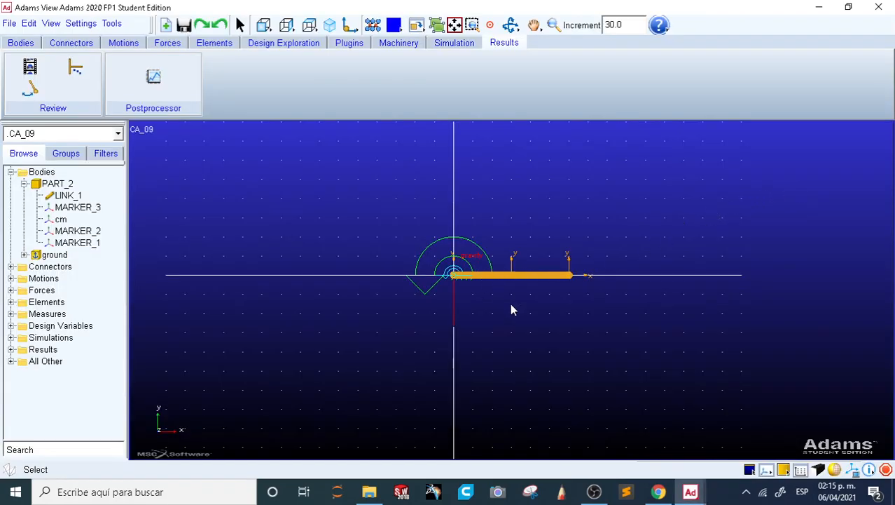
{"action": "key", "text": "z"}
{"action": "left_click_drag", "start_coordinate": [470, 290], "coordinate": [482, 262]}
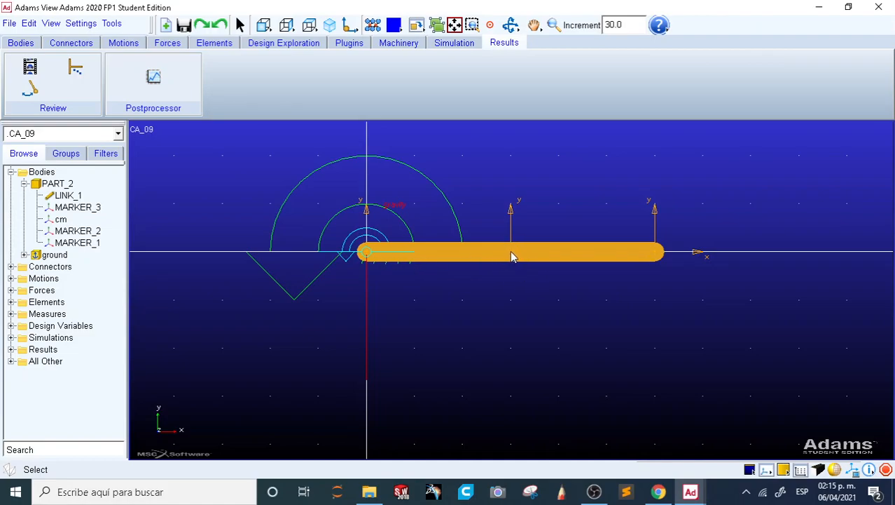
{"action": "key", "text": "F8"}
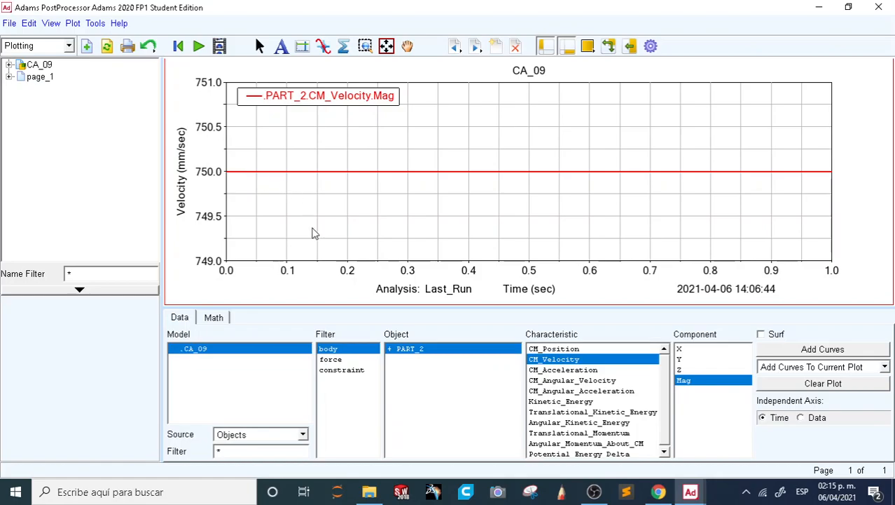
Clear the plot and add the X component curve of PART_2's CM_Velocity.
{"action": "left_click", "coordinate": [684, 359]}
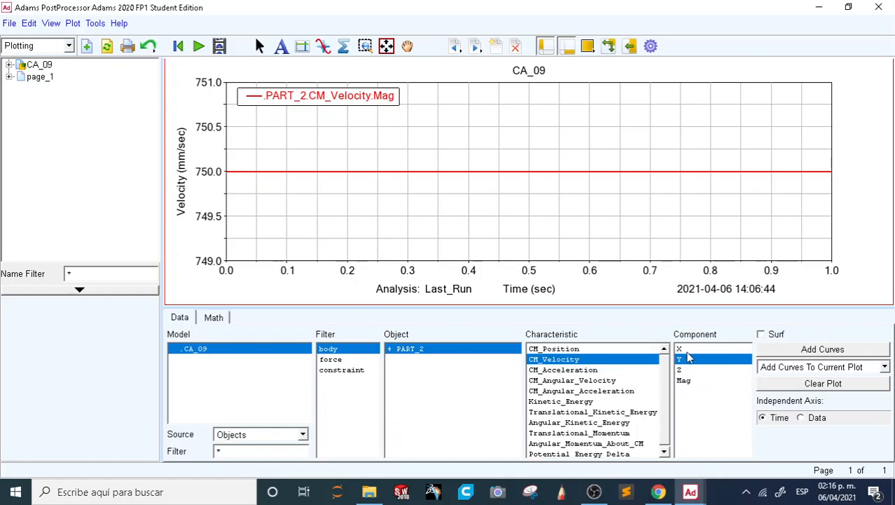
{"action": "left_click", "coordinate": [681, 349]}
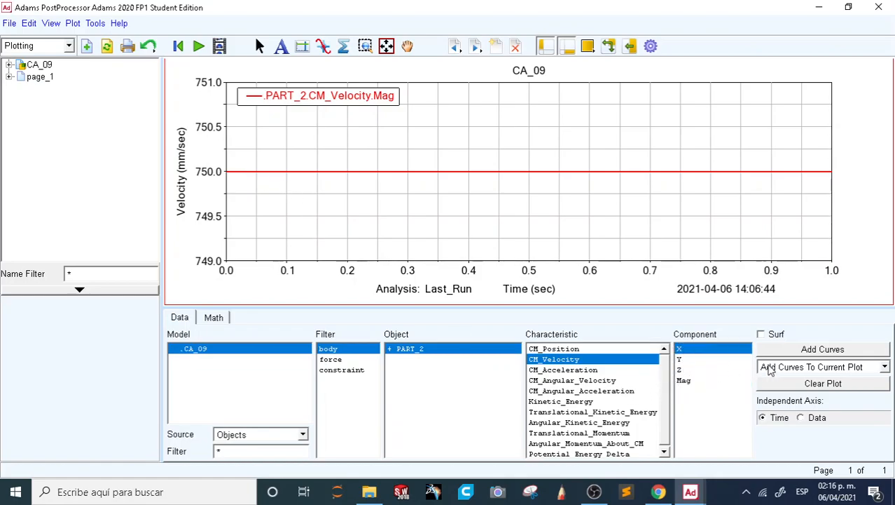
{"action": "left_click", "coordinate": [817, 385]}
{"action": "left_click", "coordinate": [813, 348]}
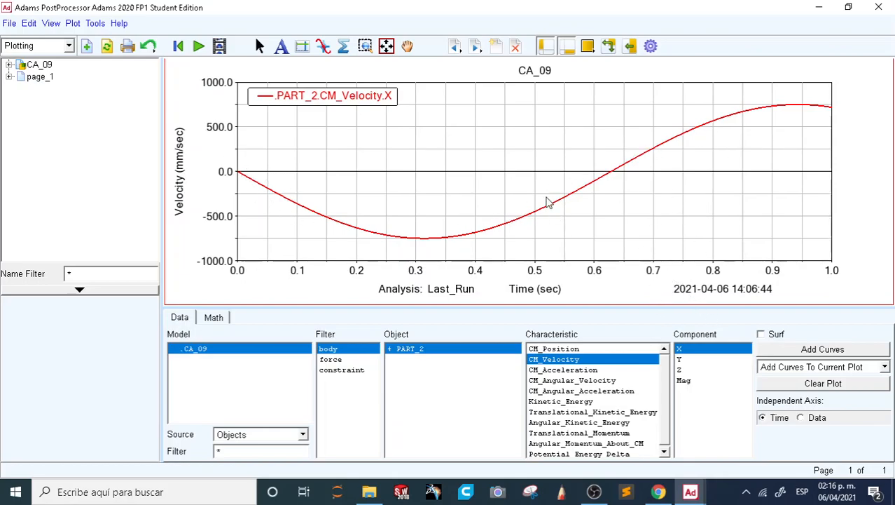
Replace the plotted curve with the Y component of PART_2's CM_Velocity.
{"action": "left_click", "coordinate": [693, 361]}
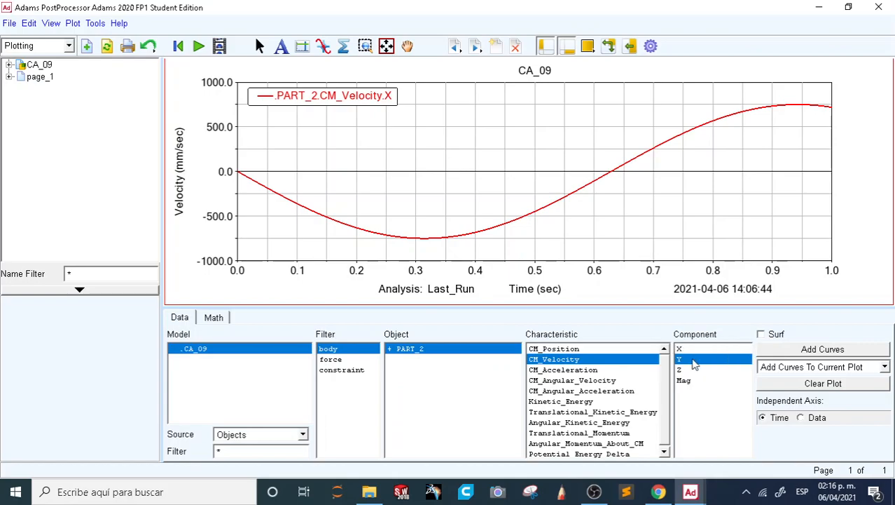
{"action": "left_click", "coordinate": [817, 384]}
{"action": "left_click", "coordinate": [824, 350]}
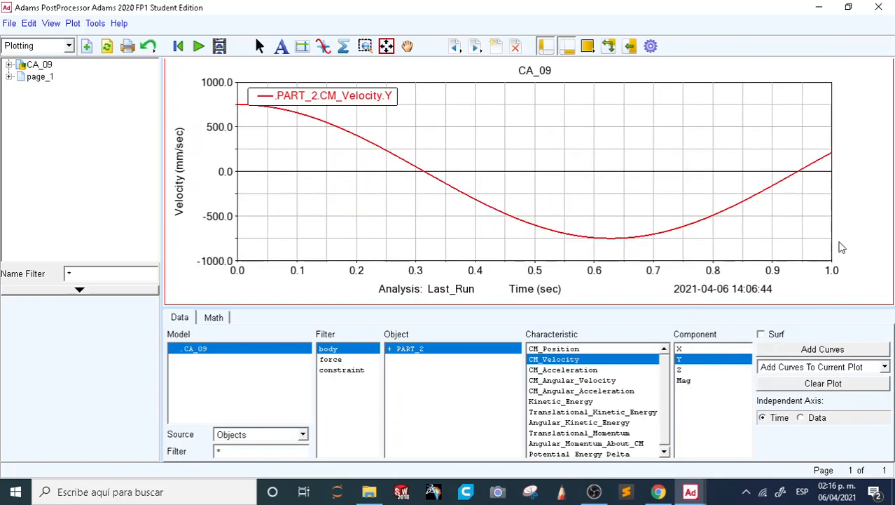
Replace the plotted curve with the X and Y components of PART_2's CM_Velocity.
{"action": "left_click_drag", "start_coordinate": [684, 350], "coordinate": [693, 360]}
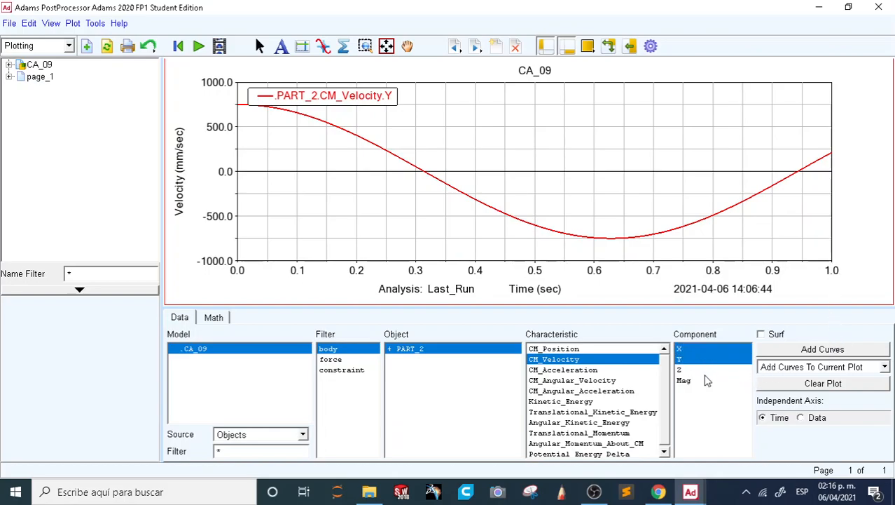
{"action": "left_click", "coordinate": [815, 385]}
{"action": "left_click", "coordinate": [823, 351]}
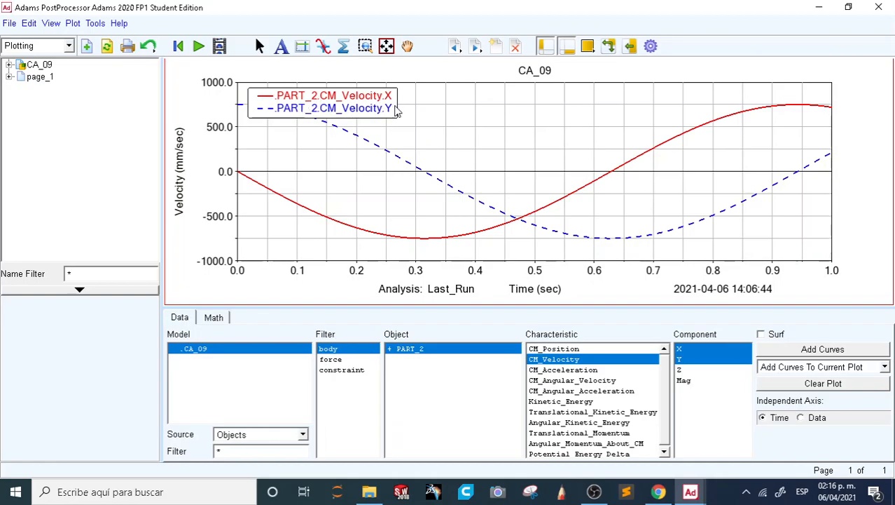
Replot PART_2's CM_Velocity with the X, Y and Z components together.
{"action": "left_click", "coordinate": [699, 369]}
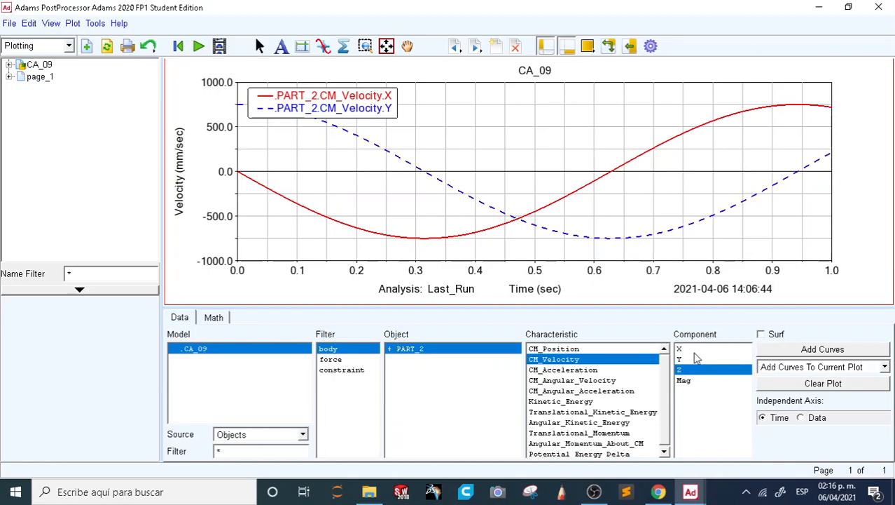
{"action": "left_click_drag", "start_coordinate": [697, 350], "coordinate": [703, 368]}
{"action": "left_click", "coordinate": [806, 383]}
{"action": "left_click", "coordinate": [780, 349]}
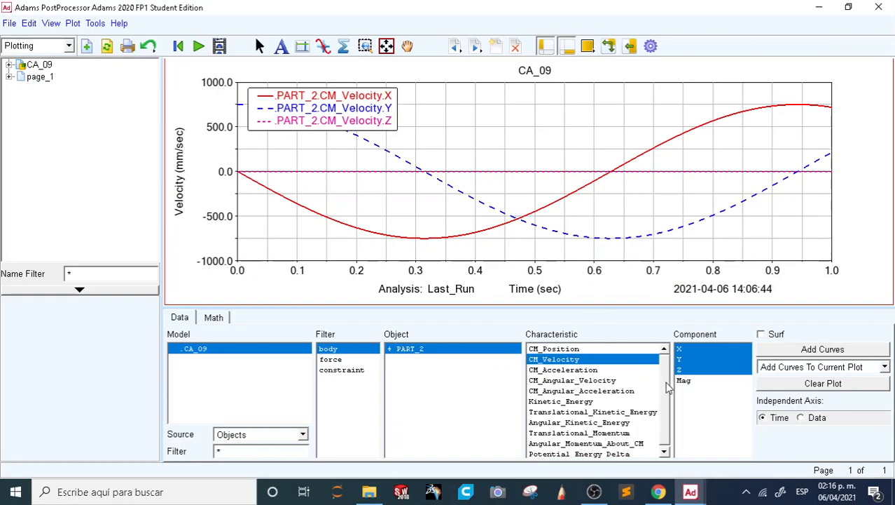
Clear the plot, add the X, Y and Z curves of PART_2's CM_Angular_Velocity, and briefly inspect them with plot tracking.
{"action": "left_click", "coordinate": [634, 370]}
{"action": "left_click", "coordinate": [588, 381]}
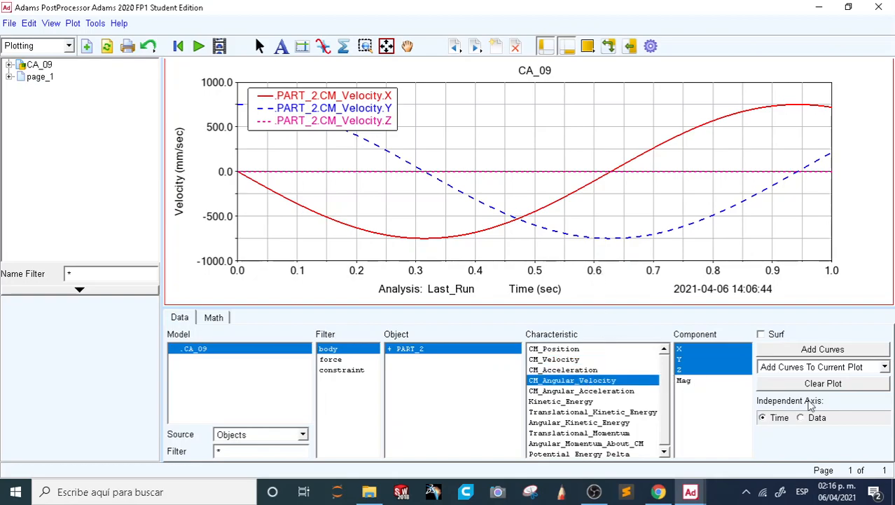
{"action": "left_click", "coordinate": [825, 387]}
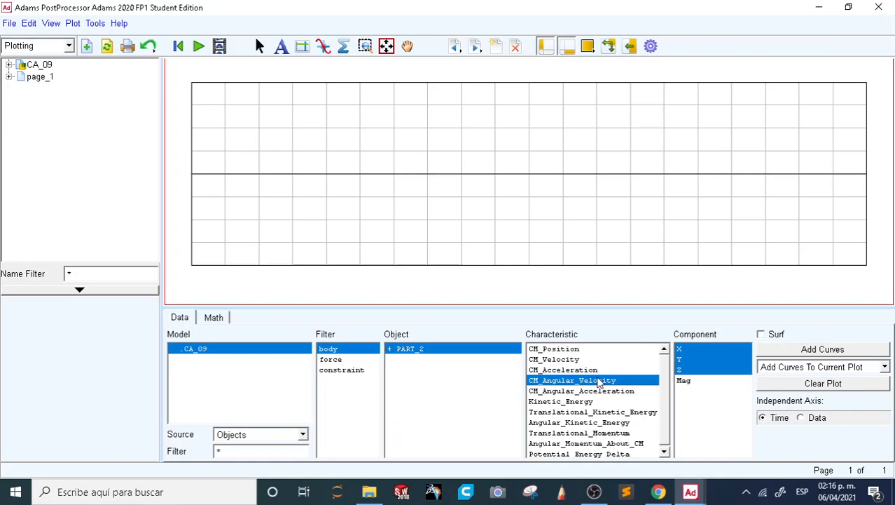
{"action": "left_click", "coordinate": [691, 381]}
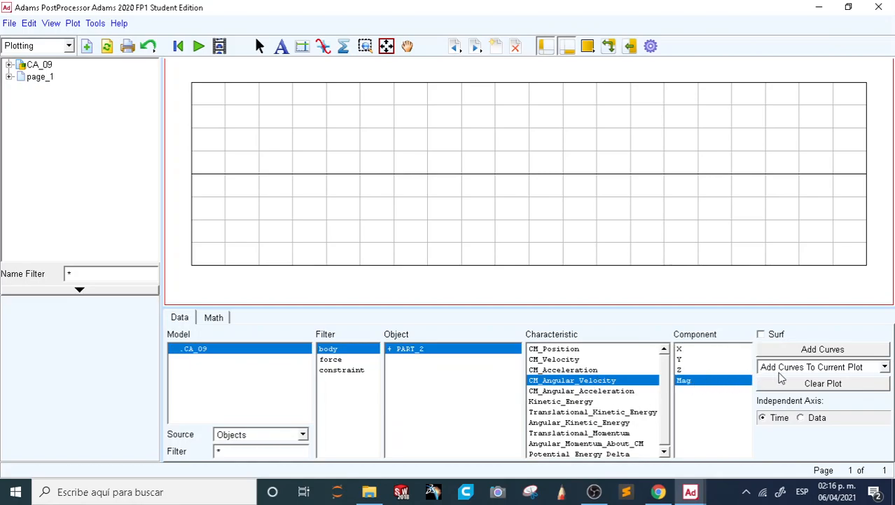
{"action": "left_click", "coordinate": [684, 349]}
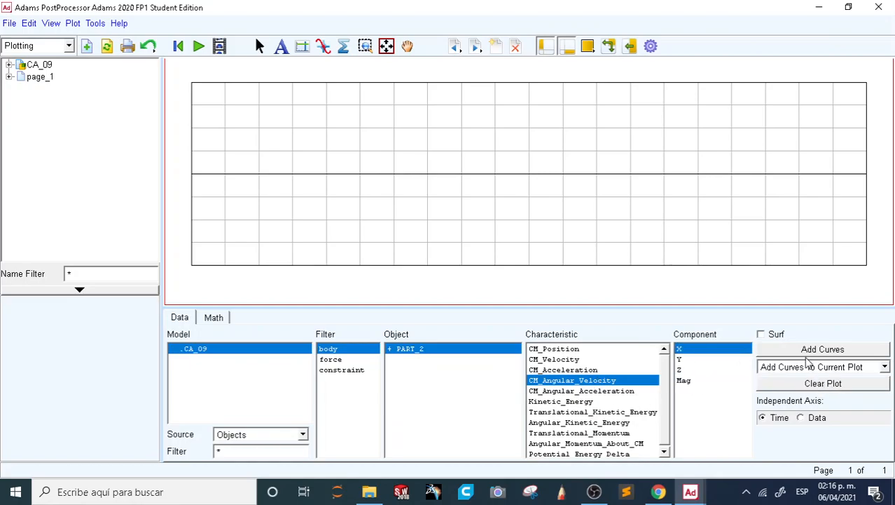
{"action": "left_click", "coordinate": [815, 353]}
{"action": "left_click", "coordinate": [680, 360]}
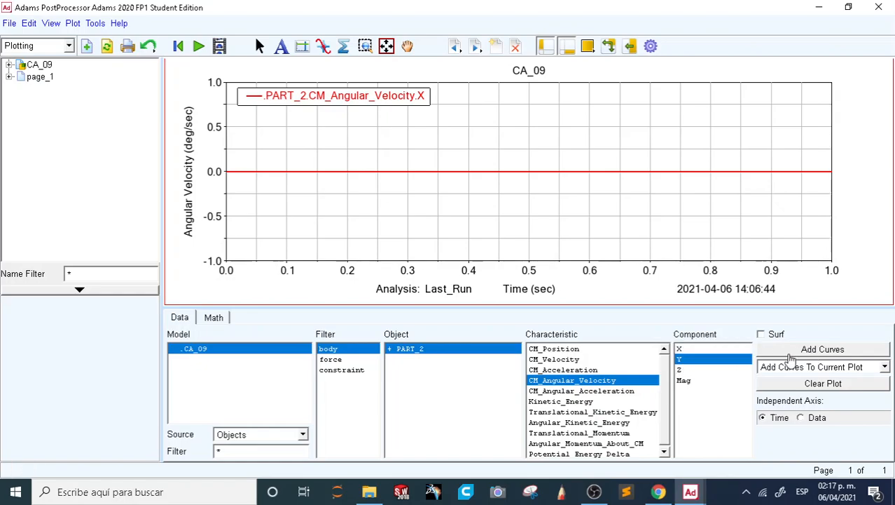
{"action": "left_click", "coordinate": [784, 352]}
{"action": "left_click", "coordinate": [695, 371]}
{"action": "left_click", "coordinate": [807, 351]}
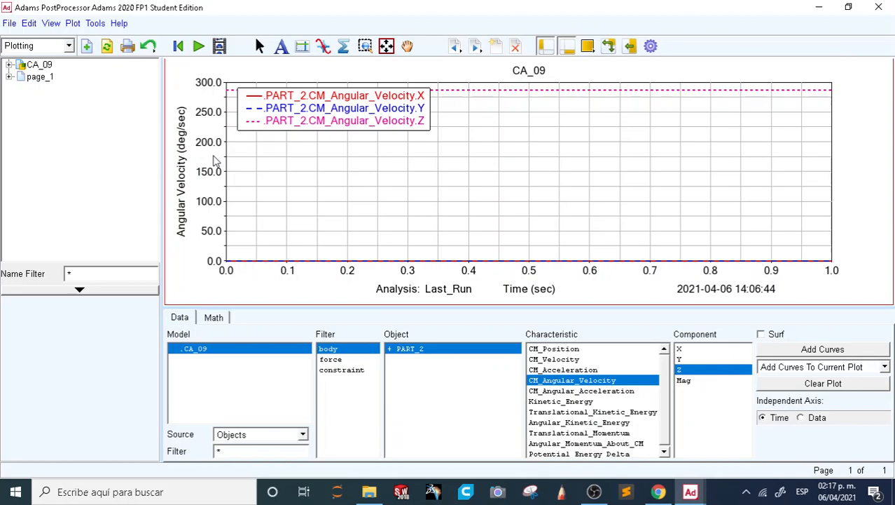
{"action": "left_click", "coordinate": [323, 46]}
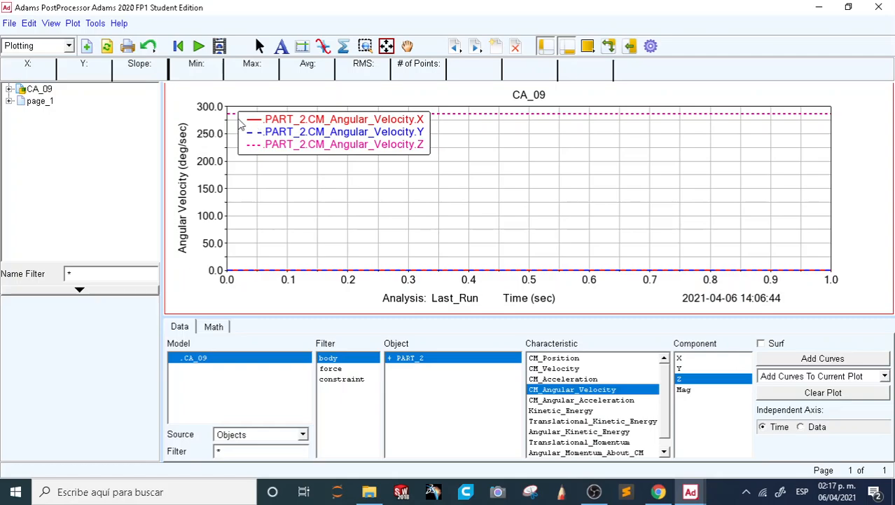
{"action": "left_click", "coordinate": [323, 46]}
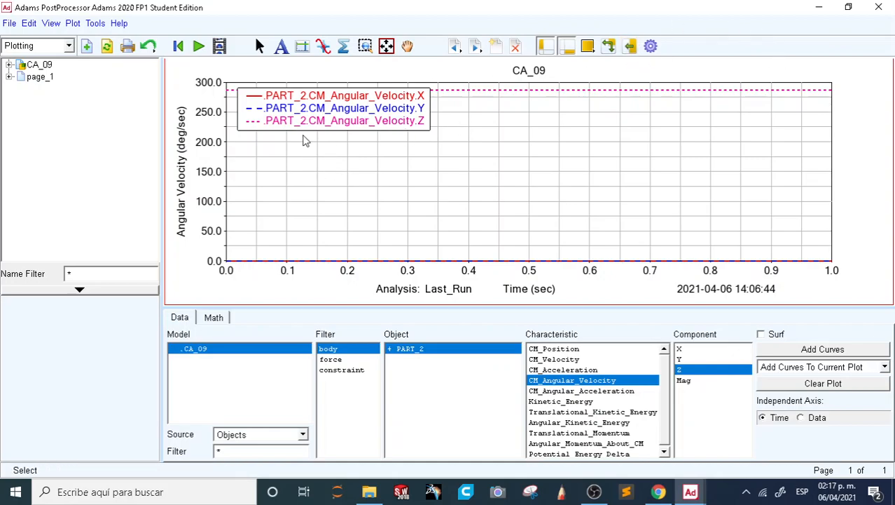
Switch to Adams View, set the model's angle unit to Radian, and return to Adams PostProcessor.
{"action": "mouse_move", "coordinate": [690, 491]}
{"action": "left_click", "coordinate": [650, 446]}
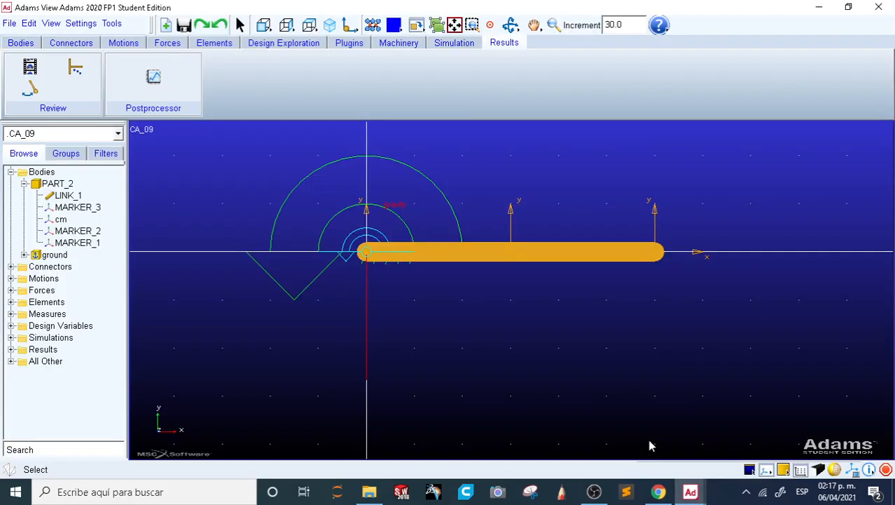
{"action": "left_click", "coordinate": [81, 23]}
{"action": "left_click", "coordinate": [89, 82]}
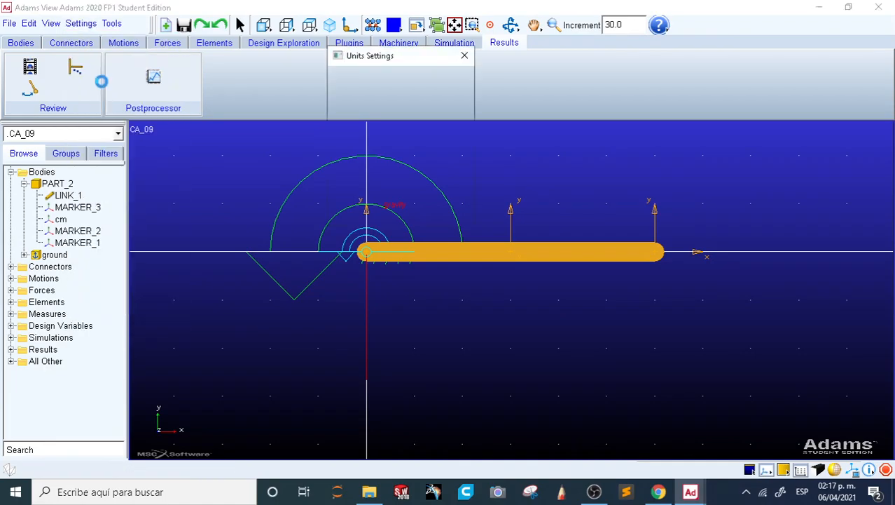
{"action": "left_click", "coordinate": [395, 149]}
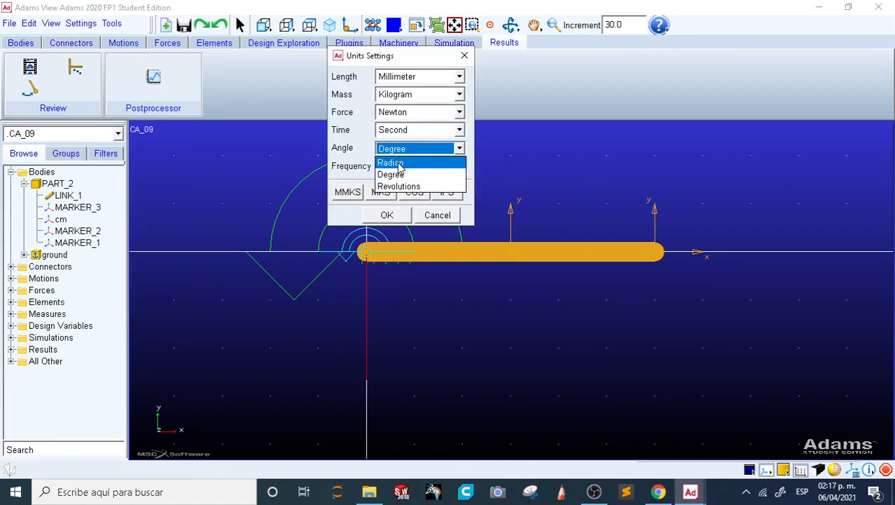
{"action": "left_click", "coordinate": [397, 163]}
{"action": "left_click", "coordinate": [387, 215]}
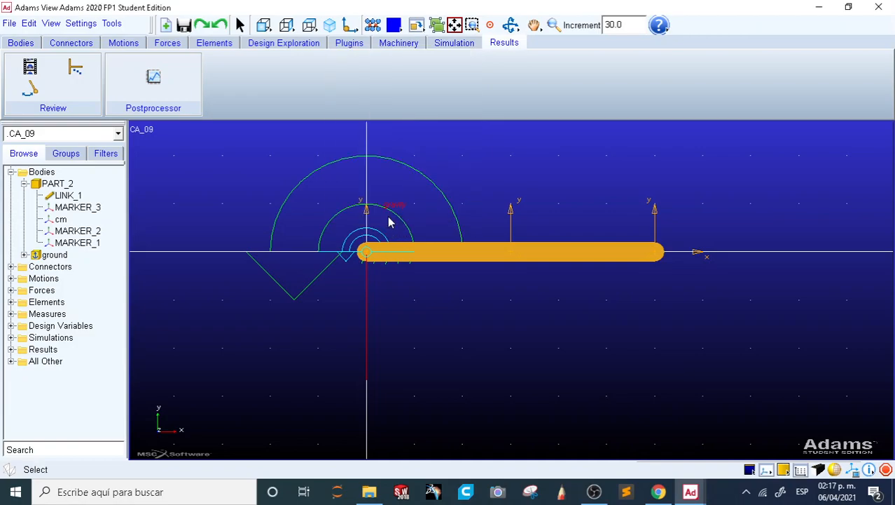
{"action": "mouse_move", "coordinate": [690, 490]}
{"action": "left_click", "coordinate": [759, 429]}
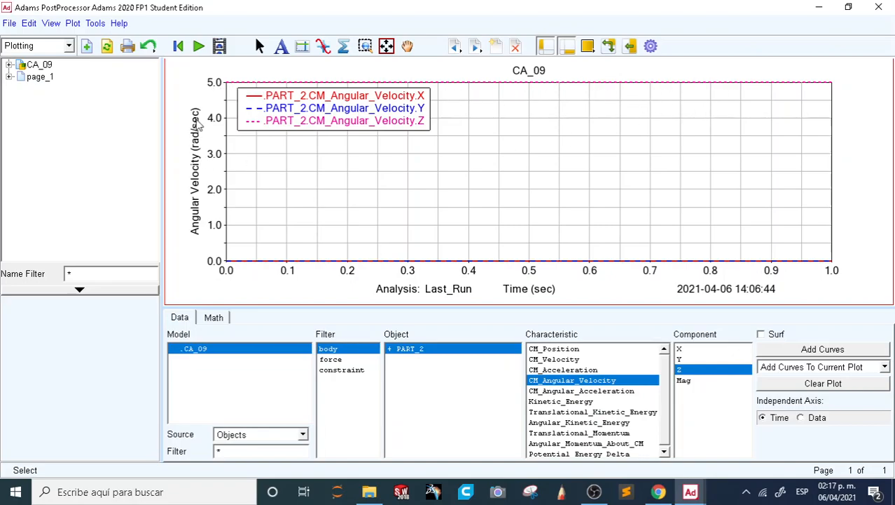
Replace the plotted curves with only the Z component of PART_2's CM_Angular_Velocity.
{"action": "left_click", "coordinate": [684, 380]}
{"action": "left_click", "coordinate": [686, 370]}
{"action": "left_click", "coordinate": [807, 382]}
{"action": "left_click", "coordinate": [824, 350]}
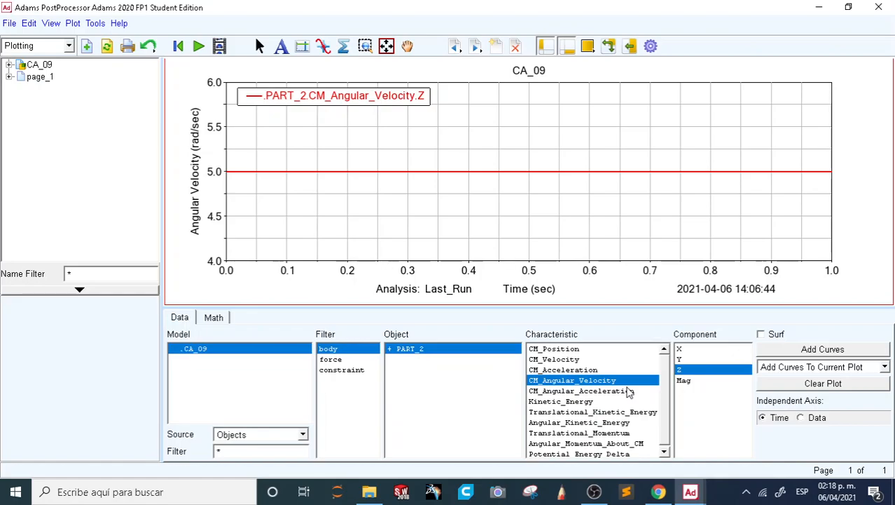
Switch to Adams View to identify which marker sits at the link's free end, and return to Adams PostProcessor.
{"action": "left_click", "coordinate": [878, 7]}
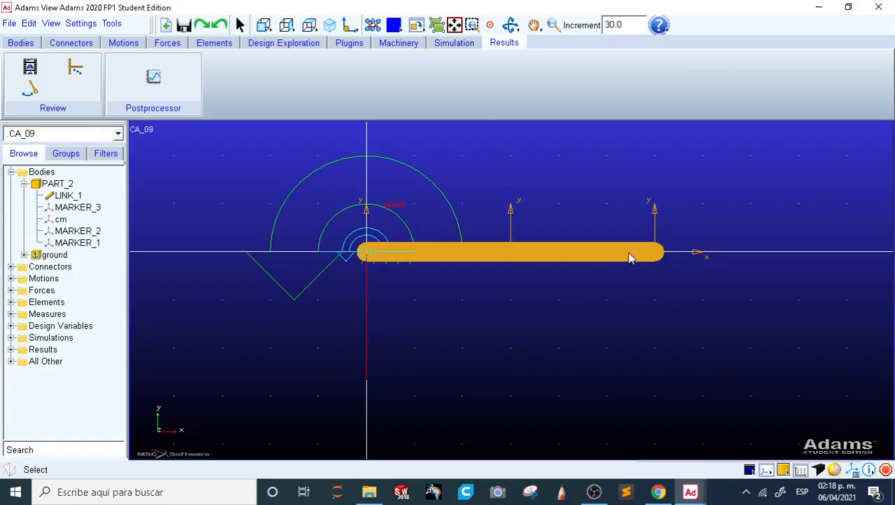
{"action": "left_click", "coordinate": [698, 253]}
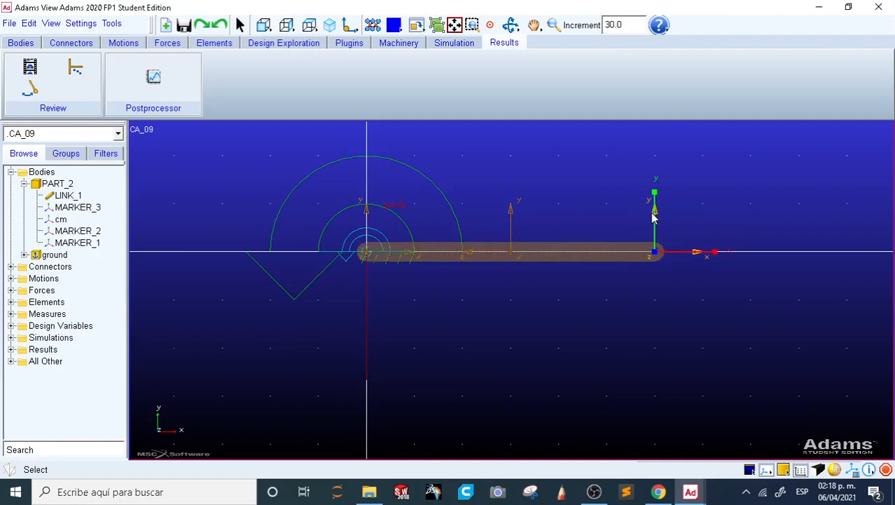
{"action": "left_click", "coordinate": [679, 226]}
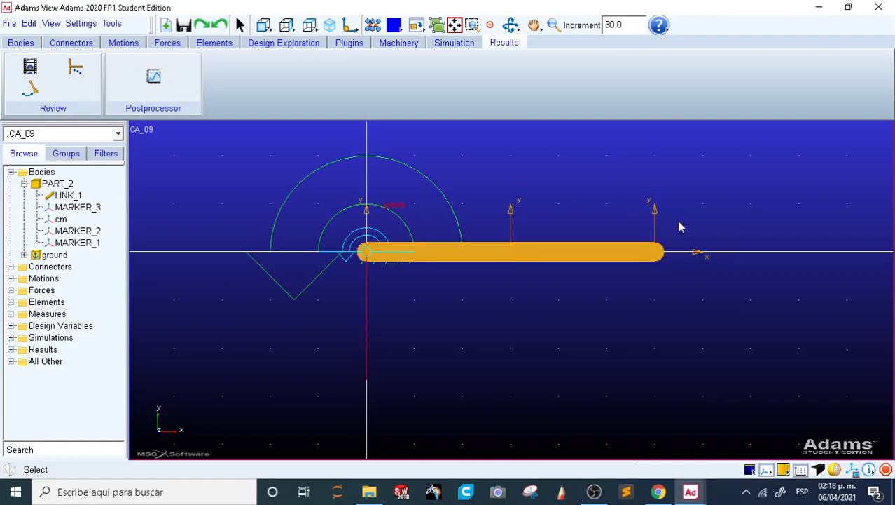
{"action": "left_click", "coordinate": [699, 255]}
{"action": "left_click", "coordinate": [93, 245]}
{"action": "left_click", "coordinate": [90, 234]}
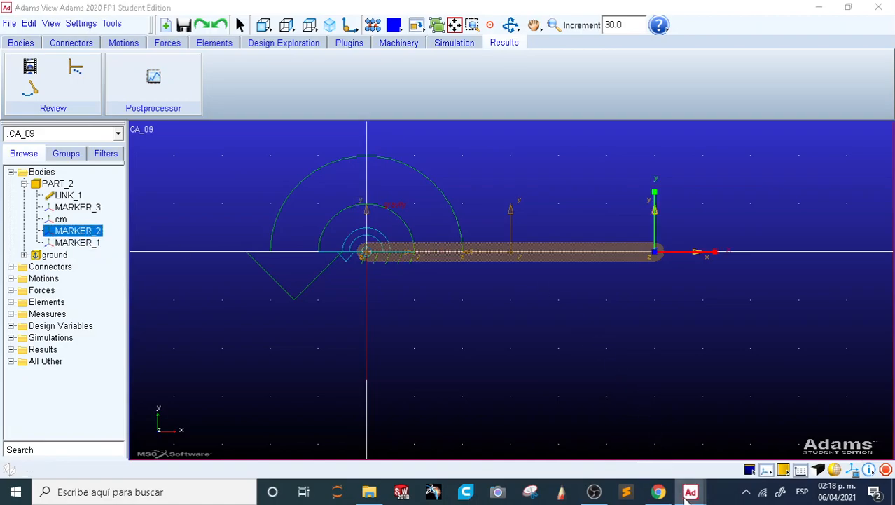
{"action": "mouse_move", "coordinate": [691, 491]}
{"action": "left_click", "coordinate": [753, 450]}
Replace the plot with the magnitude of Translational_Velocity for PART_2's MARKER_2 and read the curve with plot tracking.
{"action": "left_click", "coordinate": [391, 348]}
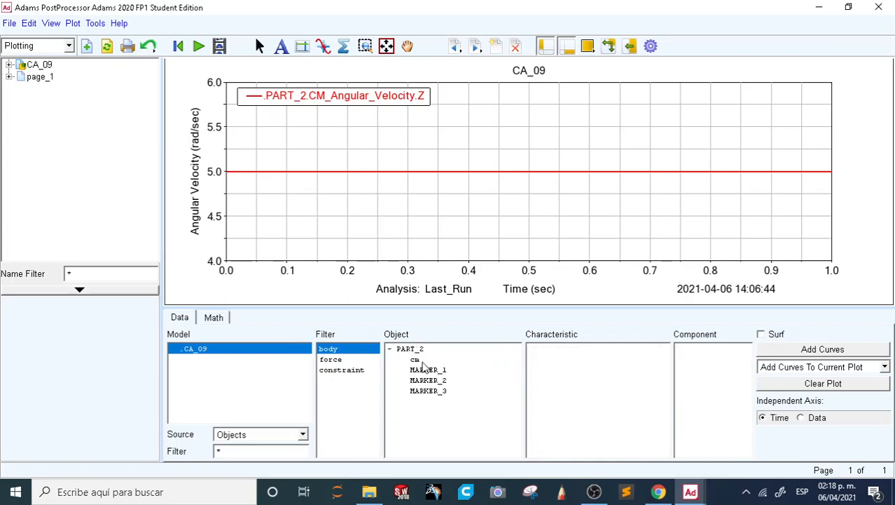
{"action": "left_click", "coordinate": [429, 380]}
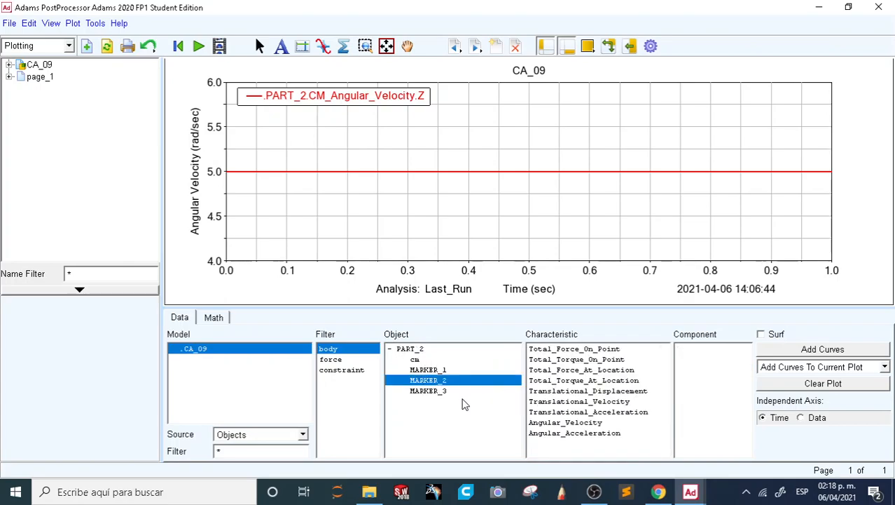
{"action": "left_click", "coordinate": [585, 402]}
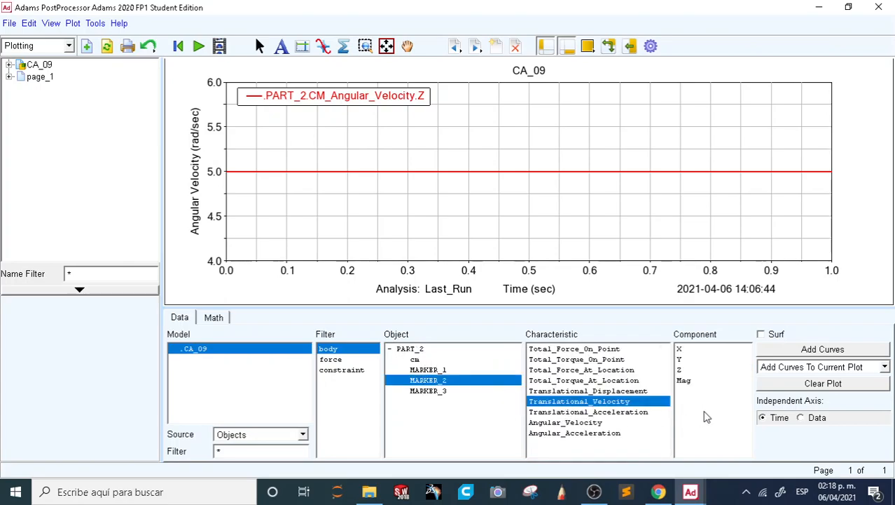
{"action": "left_click", "coordinate": [686, 382]}
{"action": "left_click", "coordinate": [690, 369]}
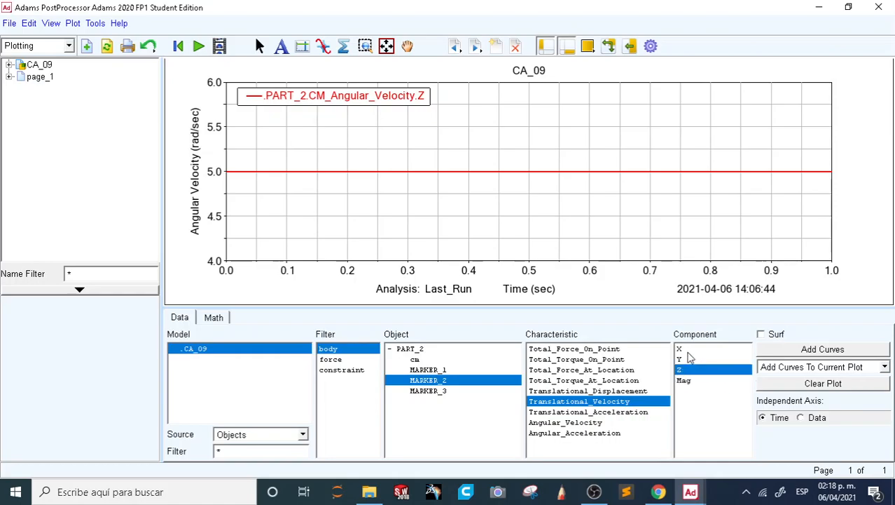
{"action": "left_click", "coordinate": [689, 350]}
{"action": "left_click", "coordinate": [694, 381]}
{"action": "left_click", "coordinate": [817, 385]}
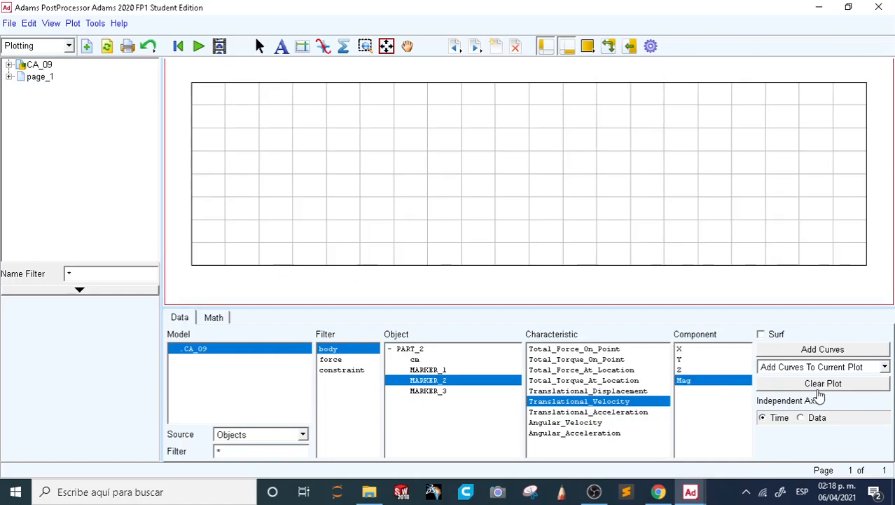
{"action": "left_click", "coordinate": [816, 349]}
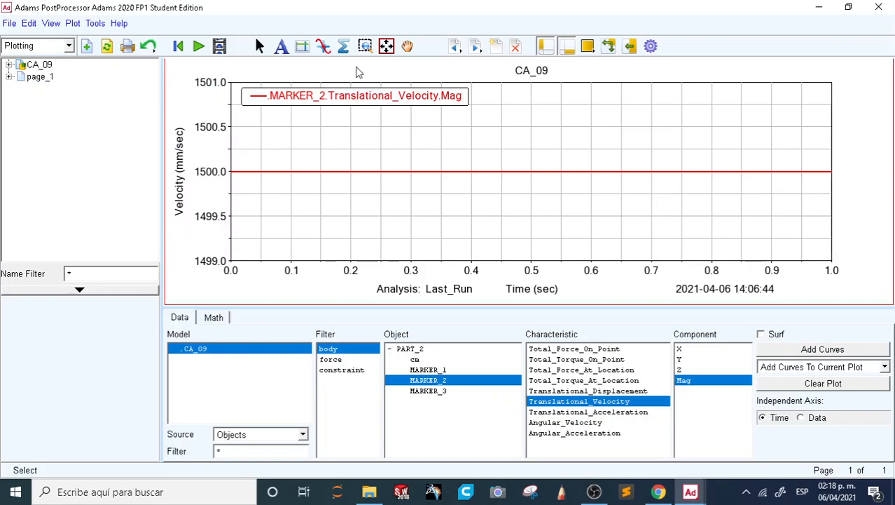
{"action": "left_click", "coordinate": [323, 45]}
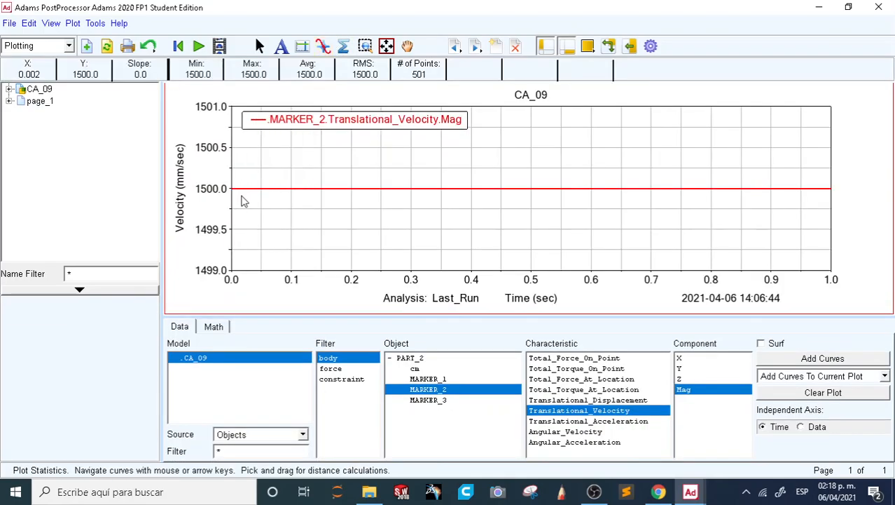
{"action": "left_click", "coordinate": [323, 46]}
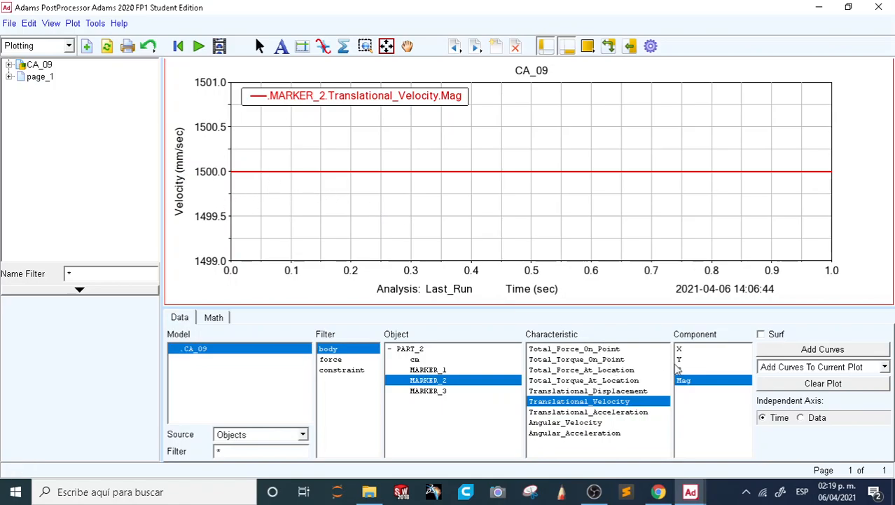
Replace the magnitude curve with the X and Y components of MARKER_2's Translational_Velocity.
{"action": "left_click_drag", "start_coordinate": [680, 349], "coordinate": [689, 358]}
{"action": "left_click", "coordinate": [813, 384]}
{"action": "left_click", "coordinate": [817, 353]}
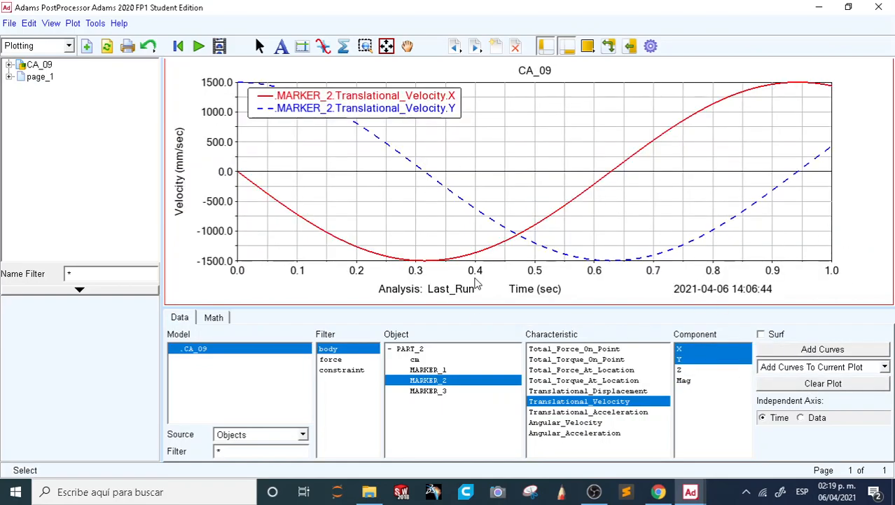
Clear the plot and enable Surf mode with the X component of MARKER_2's Translational_Velocity selected.
{"action": "left_click", "coordinate": [681, 350]}
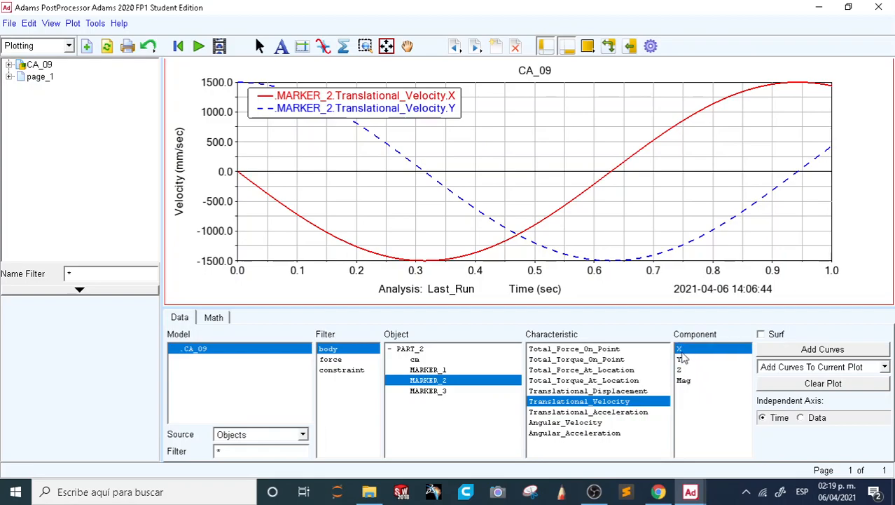
{"action": "left_click", "coordinate": [799, 387]}
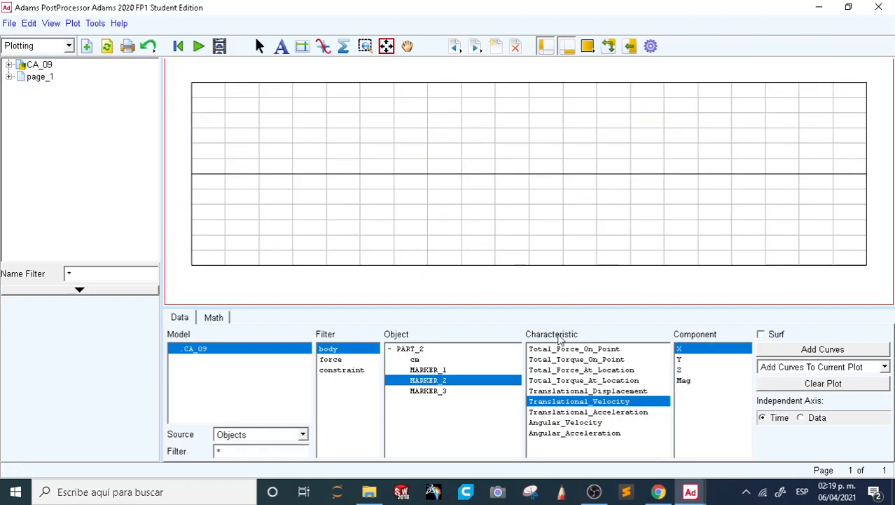
{"action": "left_click", "coordinate": [762, 335]}
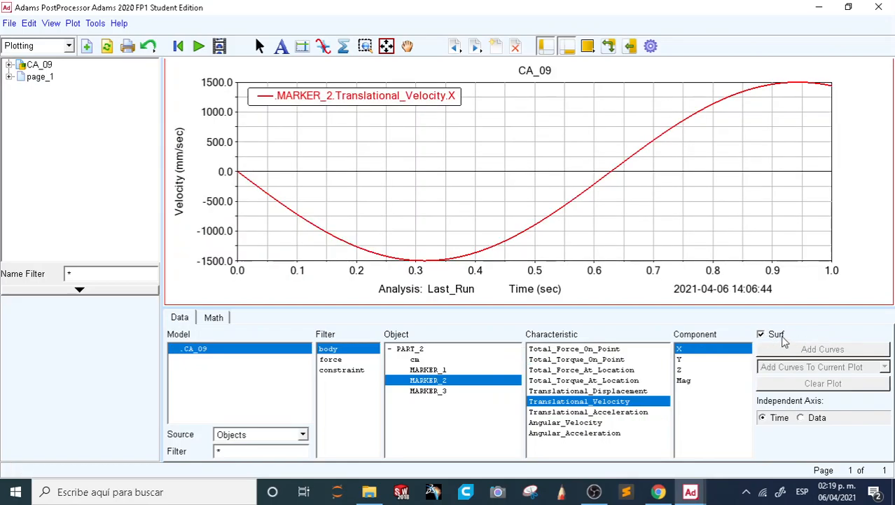
Browse the X, Y, Z and Mag curves of MARKER_2's Translational_Velocity in Surf mode, ending on Y.
{"action": "left_click", "coordinate": [704, 359]}
{"action": "left_click", "coordinate": [697, 369]}
{"action": "left_click", "coordinate": [693, 349]}
{"action": "left_click", "coordinate": [694, 380]}
{"action": "left_click", "coordinate": [700, 350]}
{"action": "left_click", "coordinate": [699, 359]}
{"action": "left_click", "coordinate": [689, 370]}
{"action": "left_click", "coordinate": [693, 380]}
{"action": "left_click", "coordinate": [693, 359]}
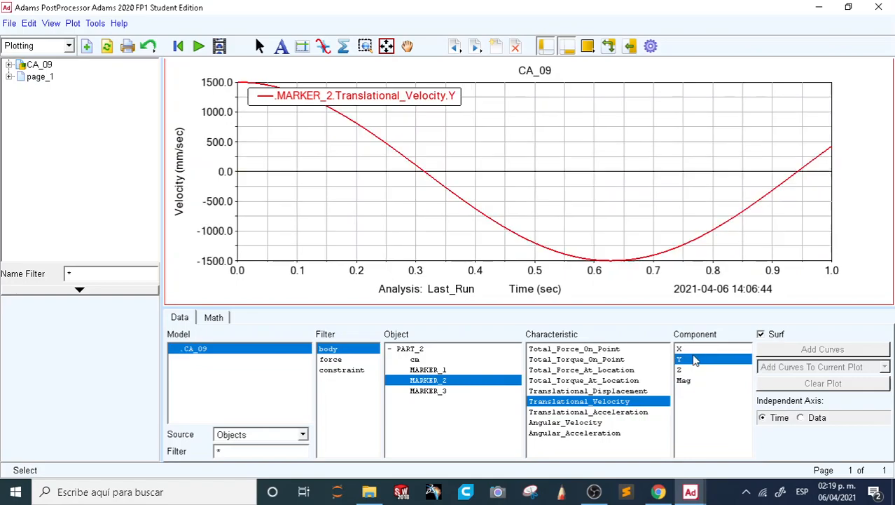
Browse MARKER_2's Total_Force_At_Location, Total_Torque_At_Location and Total_Torque_On_Point curves across several components, ending on the torque-on-point magnitude.
{"action": "left_click", "coordinate": [636, 371]}
{"action": "left_click", "coordinate": [693, 369]}
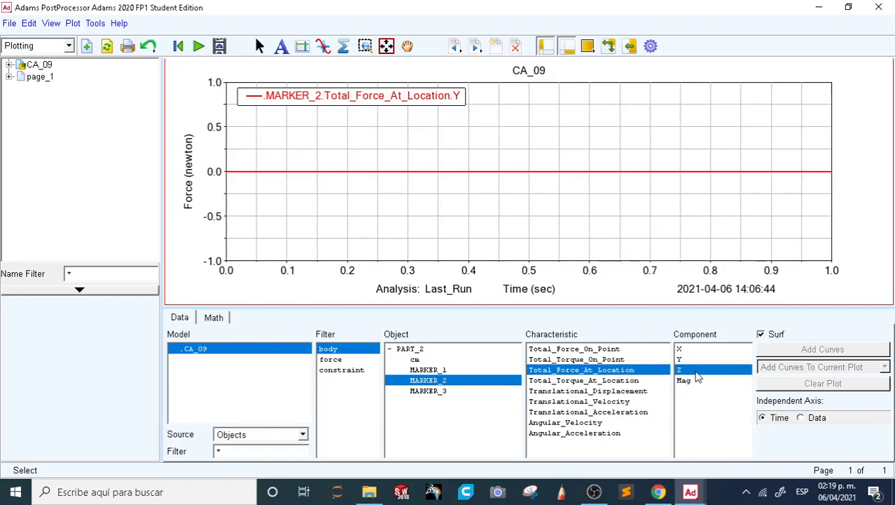
{"action": "left_click", "coordinate": [607, 380]}
{"action": "left_click", "coordinate": [678, 380]}
{"action": "left_click", "coordinate": [689, 359]}
{"action": "left_click", "coordinate": [653, 358]}
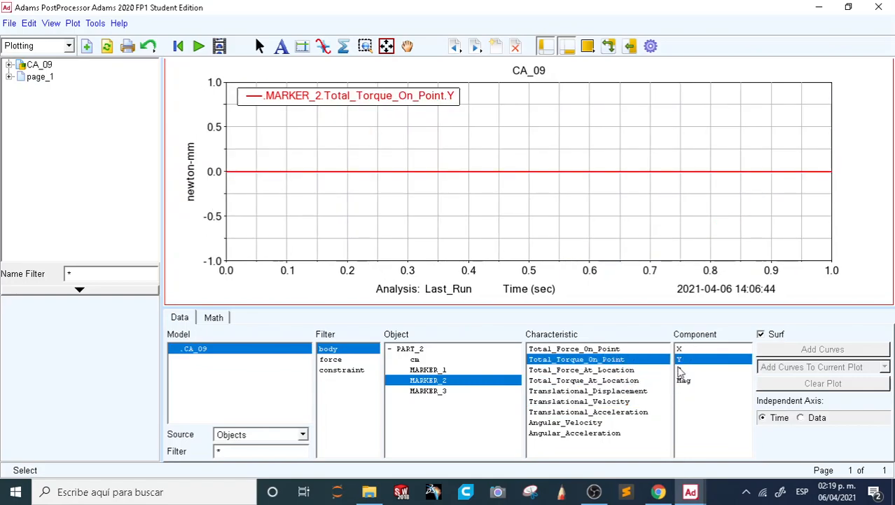
{"action": "left_click", "coordinate": [679, 369]}
{"action": "left_click", "coordinate": [686, 380]}
Browse MARKER_1's Total_Torque_On_Point magnitude and the X, Y, Z and Mag components of its Total_Force_At_Location, ending on Z.
{"action": "left_click", "coordinate": [448, 370]}
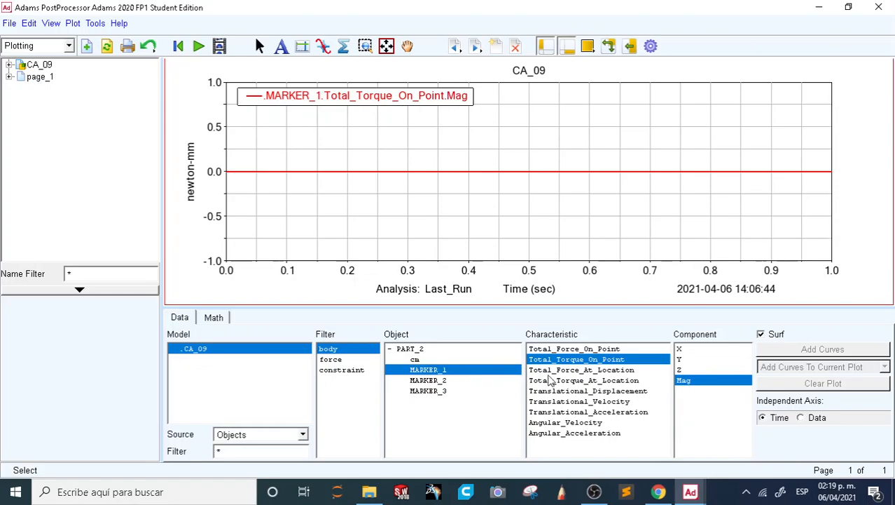
{"action": "left_click", "coordinate": [575, 369]}
{"action": "left_click", "coordinate": [709, 358]}
{"action": "left_click", "coordinate": [697, 350]}
{"action": "left_click", "coordinate": [701, 360]}
{"action": "left_click", "coordinate": [703, 369]}
{"action": "left_click", "coordinate": [691, 380]}
{"action": "left_click", "coordinate": [691, 370]}
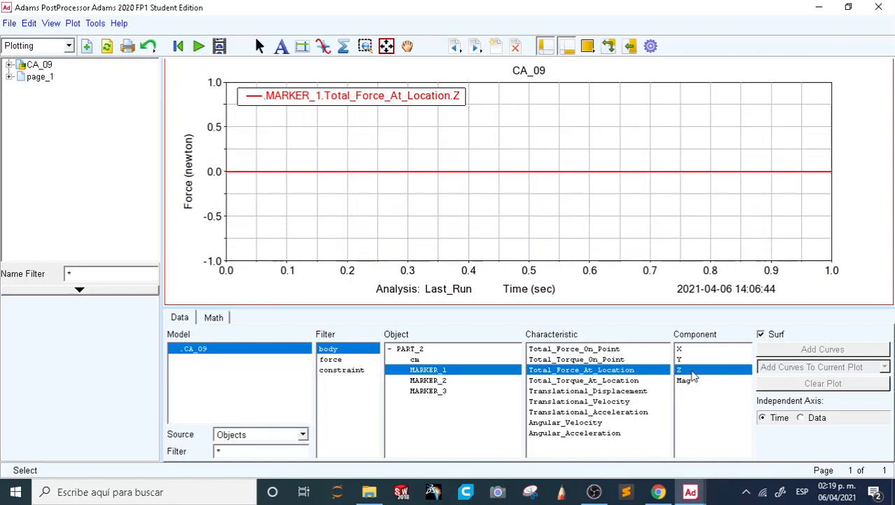
Plot the magnitude of Translational_Velocity for MARKER_2.
{"action": "left_click", "coordinate": [440, 380]}
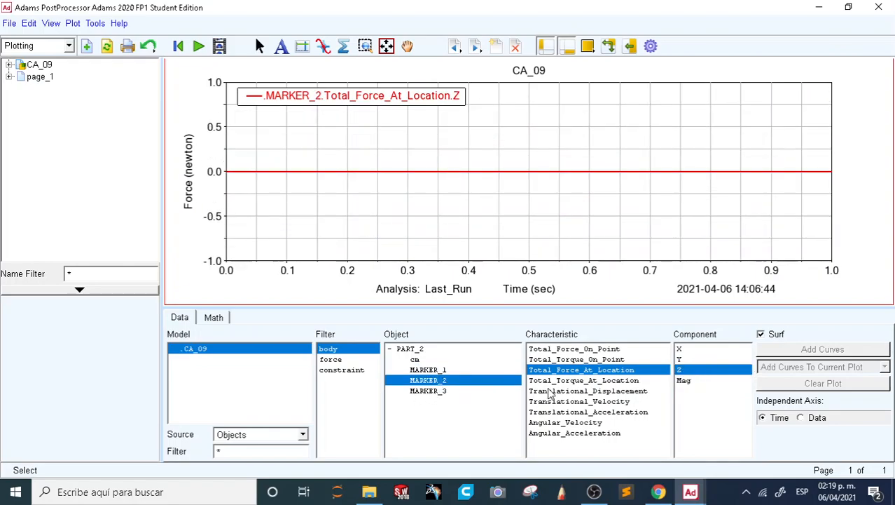
{"action": "left_click", "coordinate": [590, 401]}
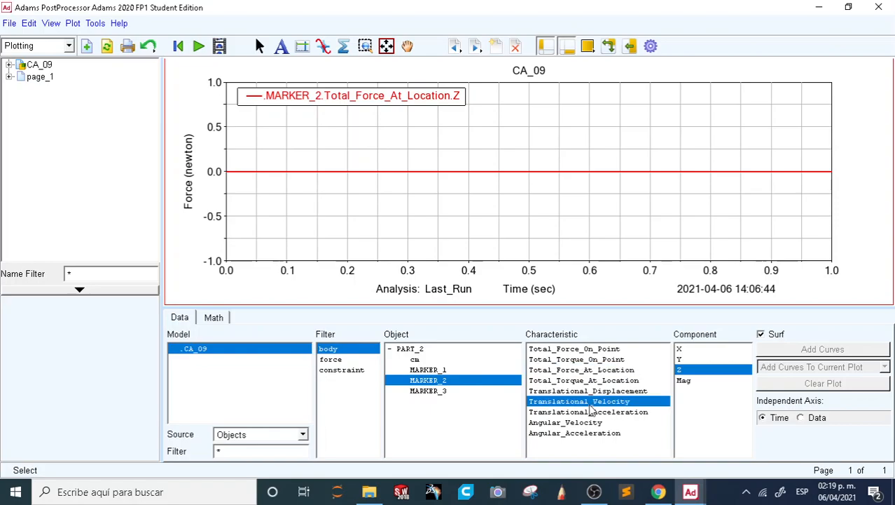
{"action": "left_click", "coordinate": [685, 383]}
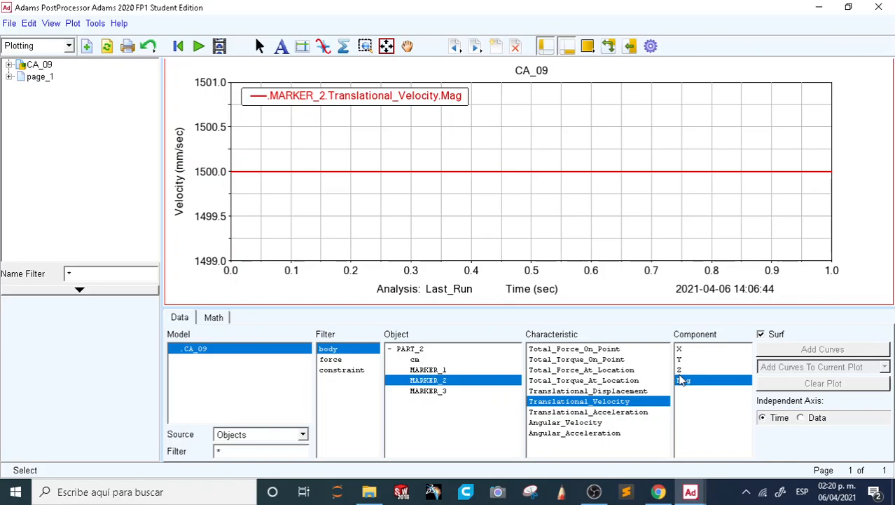
Switch to the Adams View model window and rename the body PART_2 as barra.
{"action": "left_click", "coordinate": [690, 491]}
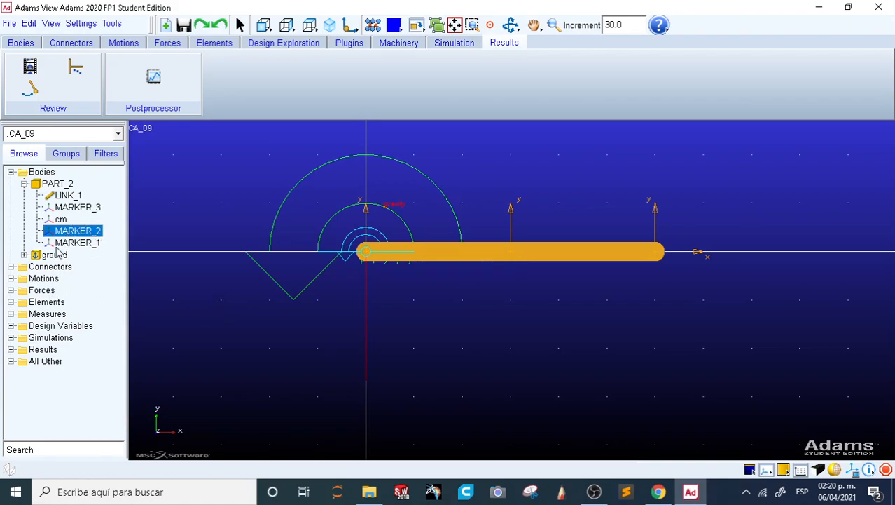
{"action": "left_click", "coordinate": [54, 186]}
{"action": "left_click", "coordinate": [24, 183]}
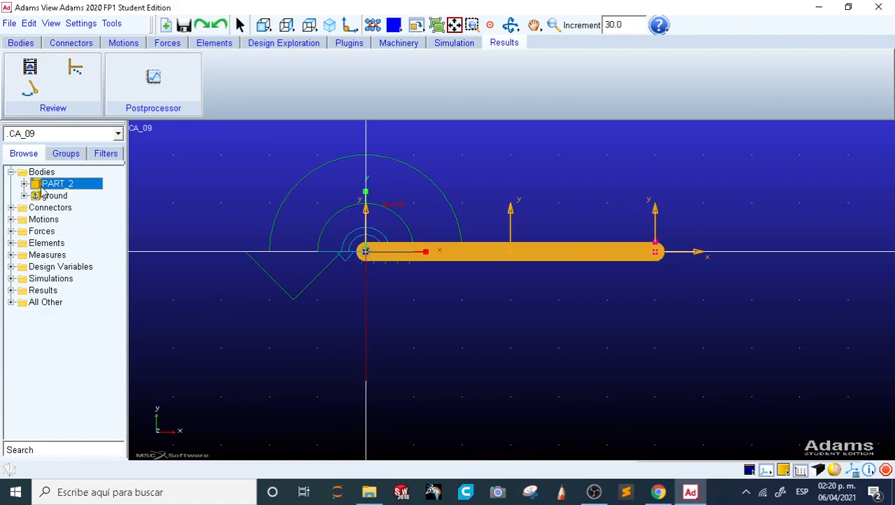
{"action": "left_click", "coordinate": [56, 183]}
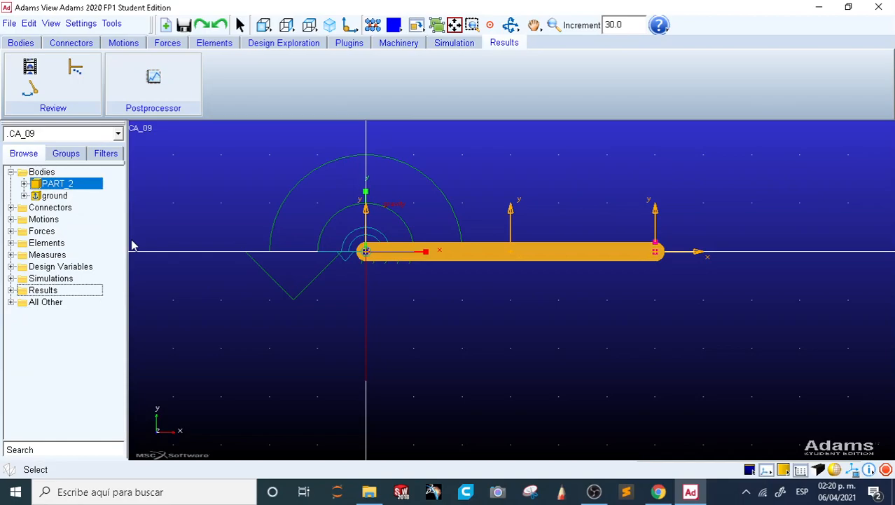
{"action": "left_click", "coordinate": [66, 186]}
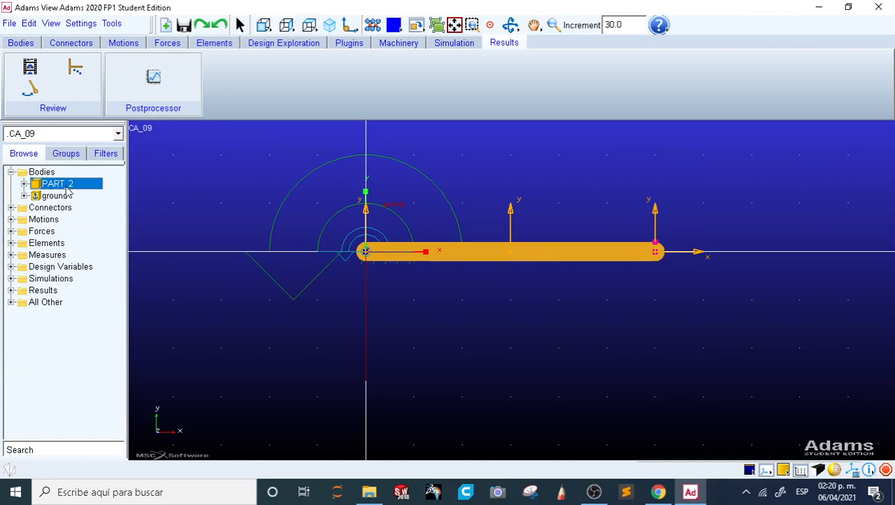
{"action": "left_click", "coordinate": [67, 183]}
{"action": "type", "text": "barra7"}
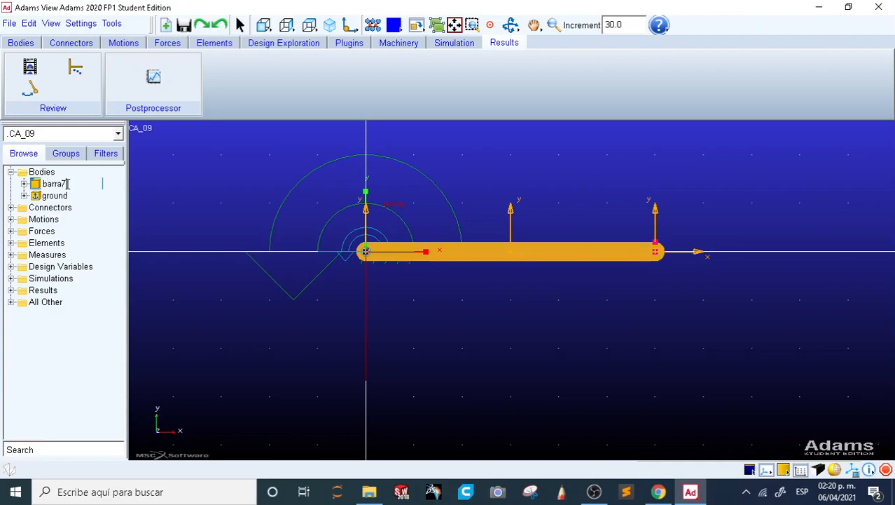
{"action": "key", "text": "BackSpace"}
{"action": "key", "text": "Return"}
{"action": "left_click", "coordinate": [68, 185]}
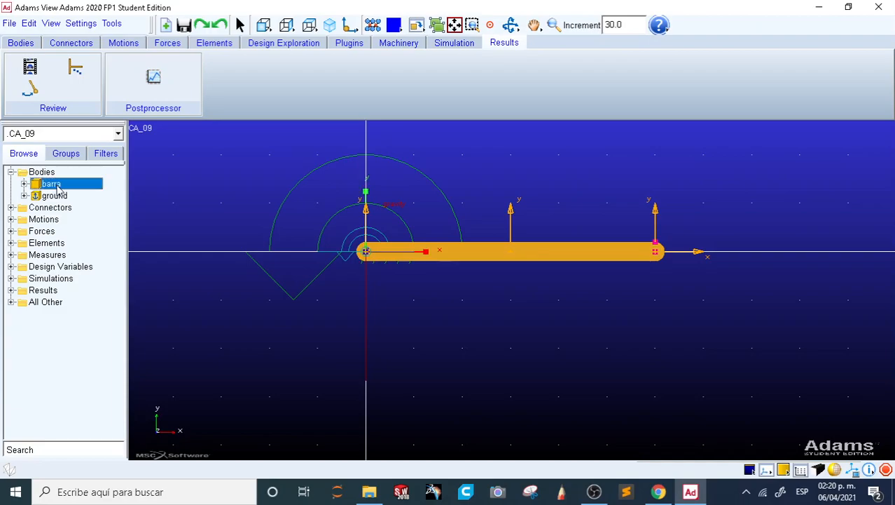
Rename MARKER_2, the marker at the free end of barra, as Punto_A.
{"action": "left_click", "coordinate": [23, 183]}
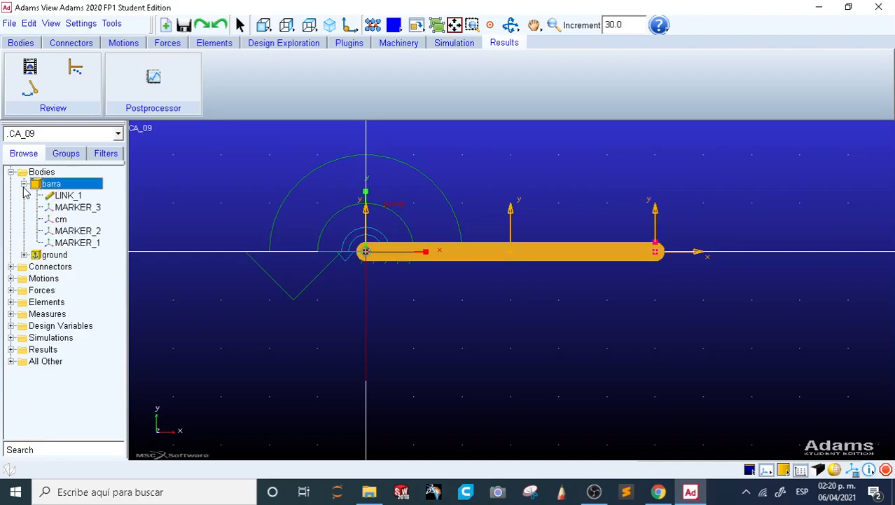
{"action": "left_click", "coordinate": [90, 232]}
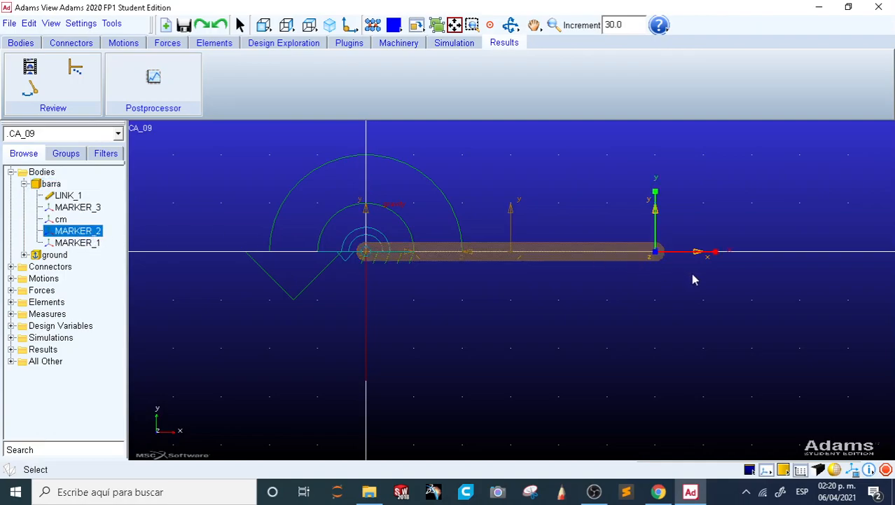
{"action": "left_click", "coordinate": [100, 234]}
{"action": "type", "text": "Punto_A"}
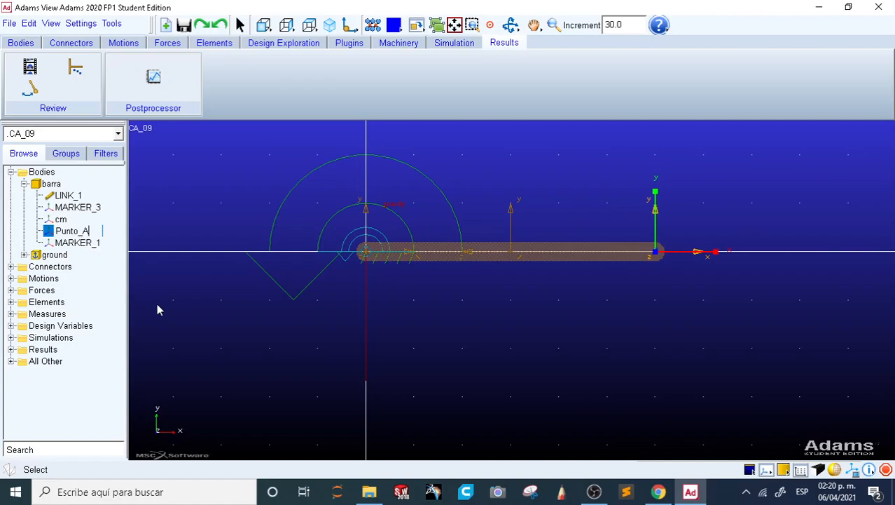
{"action": "key", "text": "Return"}
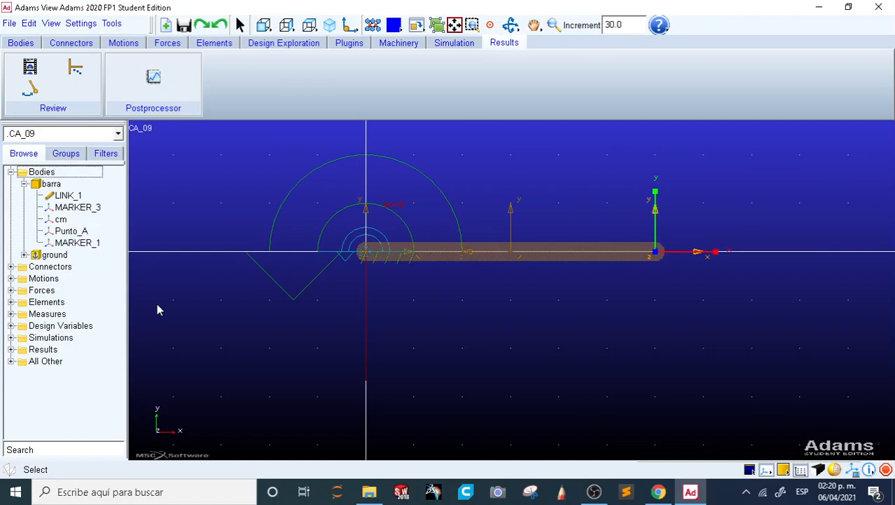
{"action": "left_click", "coordinate": [83, 236]}
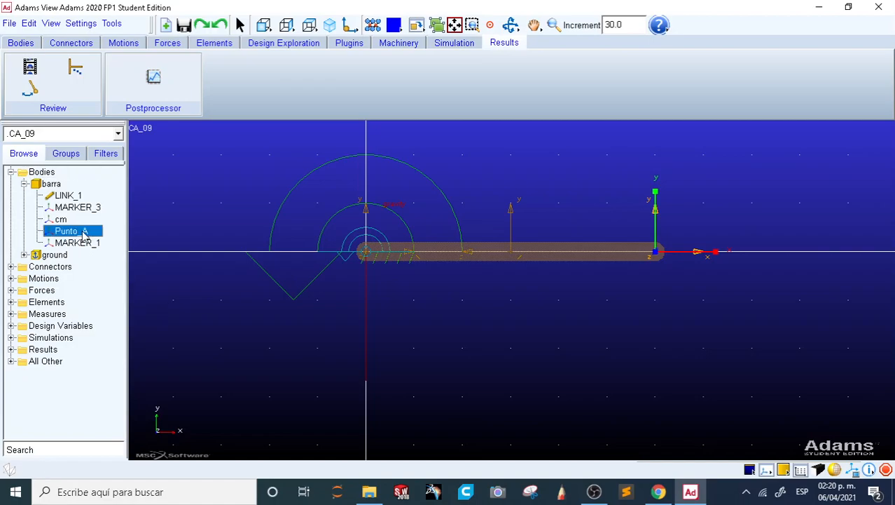
{"action": "left_click", "coordinate": [51, 183]}
Reopen the postprocessor and plot the magnitude of Translational_Velocity for barra's Punto_A marker.
{"action": "left_click", "coordinate": [172, 100]}
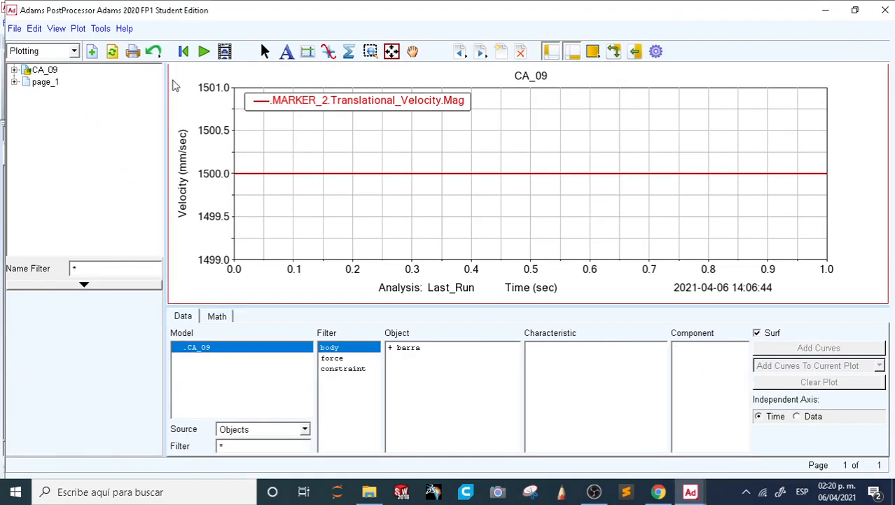
{"action": "left_click", "coordinate": [412, 350]}
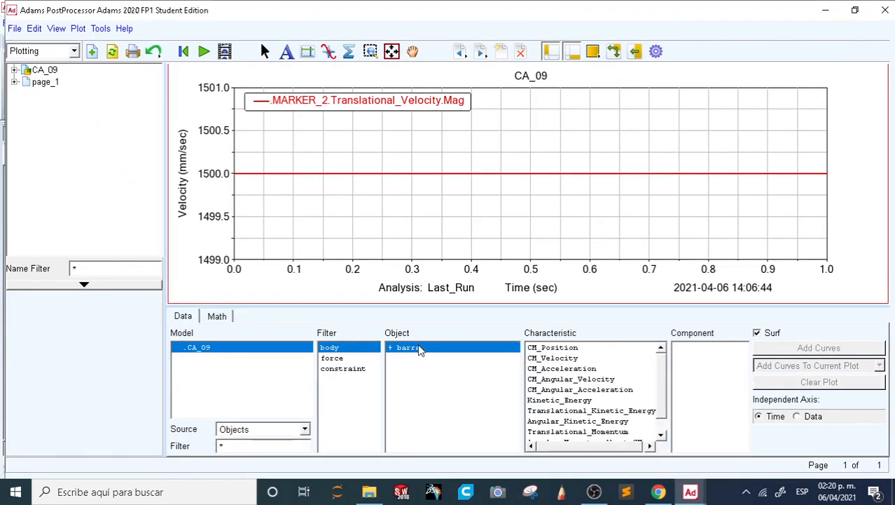
{"action": "double_click", "coordinate": [412, 353]}
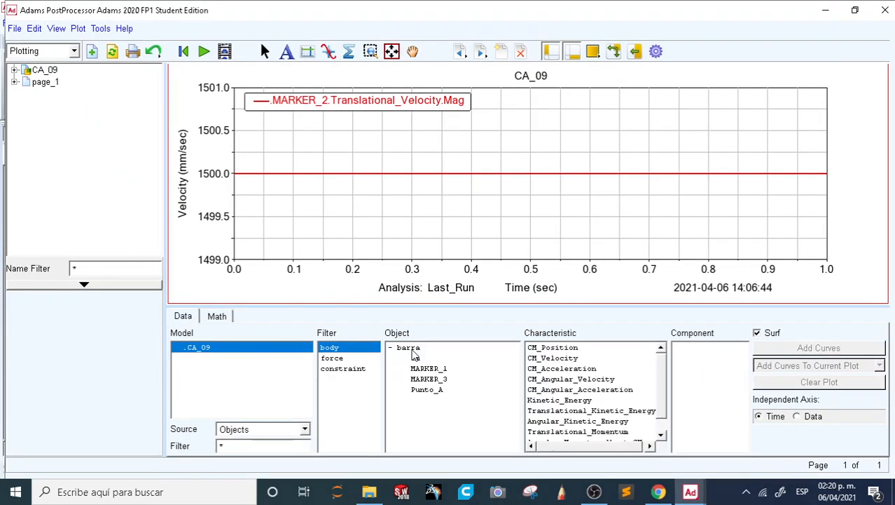
{"action": "left_click", "coordinate": [429, 390]}
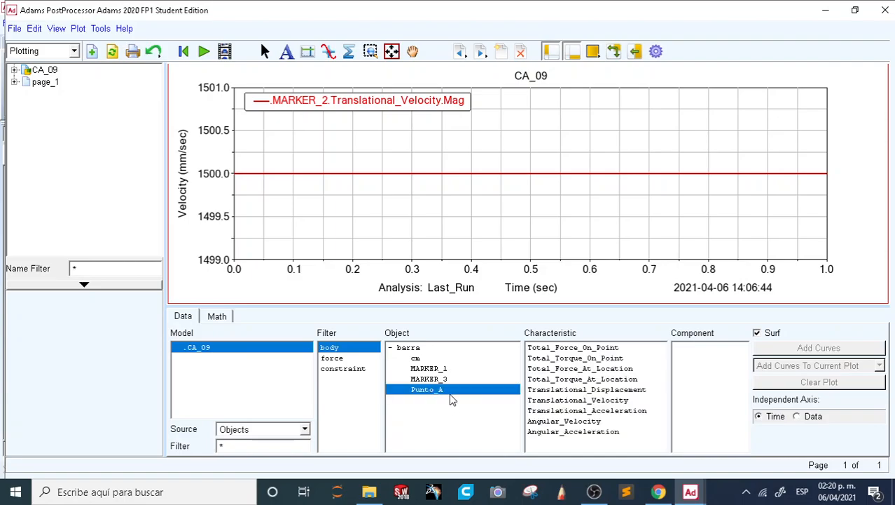
{"action": "left_click", "coordinate": [440, 369]}
{"action": "left_click", "coordinate": [445, 379]}
{"action": "left_click", "coordinate": [444, 391]}
{"action": "left_click", "coordinate": [601, 400]}
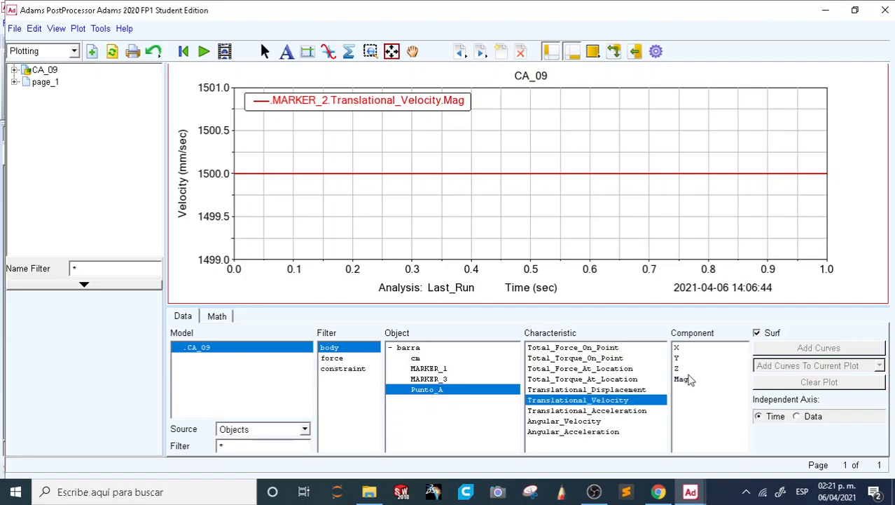
{"action": "left_click", "coordinate": [688, 379]}
Alternate between the magnitudes of Punto_A's Translational_Velocity and Translational_Acceleration, ending on the acceleration.
{"action": "left_click", "coordinate": [598, 411]}
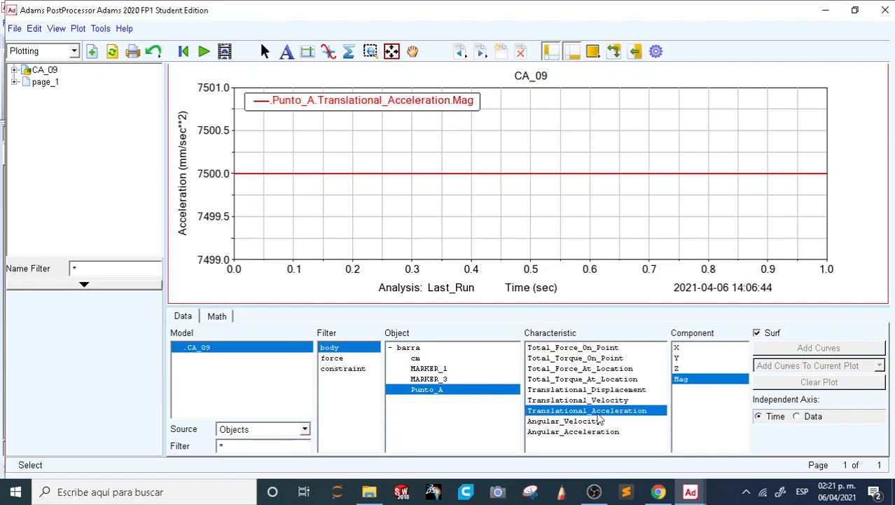
{"action": "left_click", "coordinate": [607, 400]}
{"action": "left_click", "coordinate": [631, 411]}
{"action": "key", "text": "Up"}
{"action": "key", "text": "Down"}
{"action": "key", "text": "Up"}
{"action": "left_click", "coordinate": [635, 414]}
Change the page layout to two views side by side and bring the postprocessor window back to the front.
{"action": "left_click", "coordinate": [578, 222]}
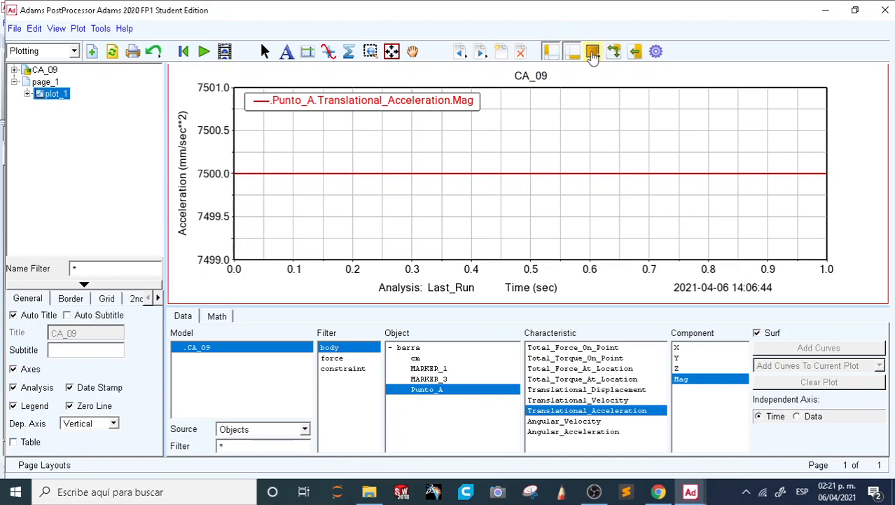
{"action": "left_click", "coordinate": [593, 53]}
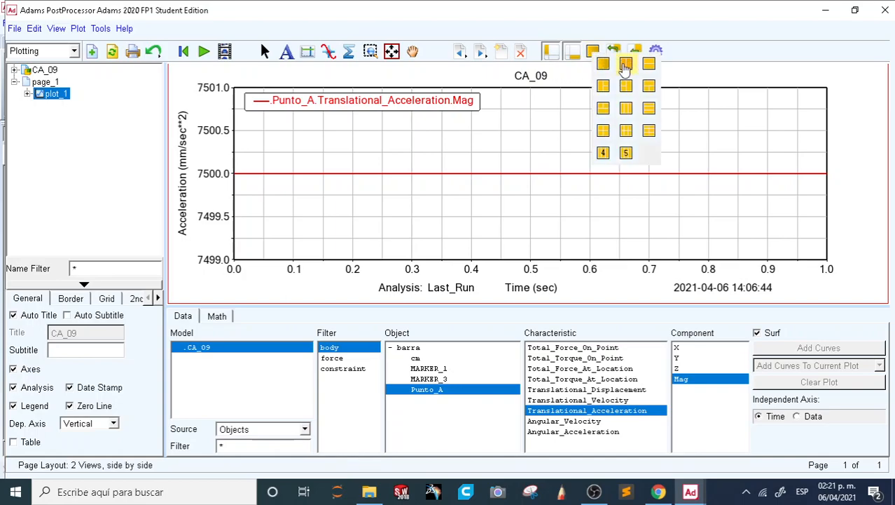
{"action": "left_click", "coordinate": [624, 63]}
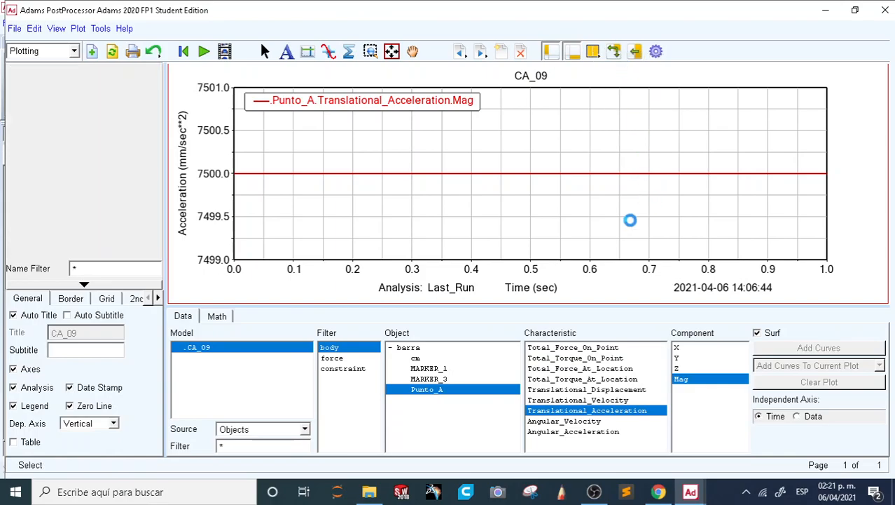
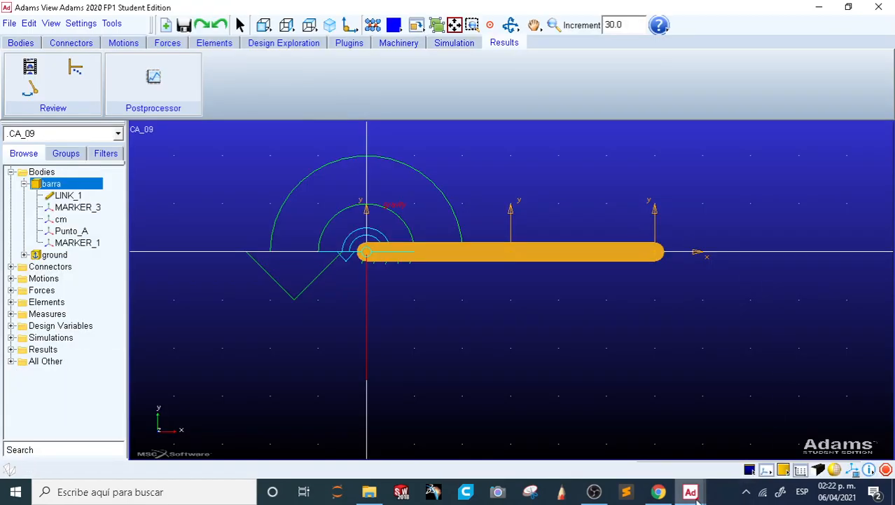
{"action": "mouse_move", "coordinate": [690, 491]}
{"action": "left_click", "coordinate": [702, 410]}
Plot the X and Y components of Punto_A's Translational_Velocity in the empty second view.
{"action": "left_click", "coordinate": [528, 183]}
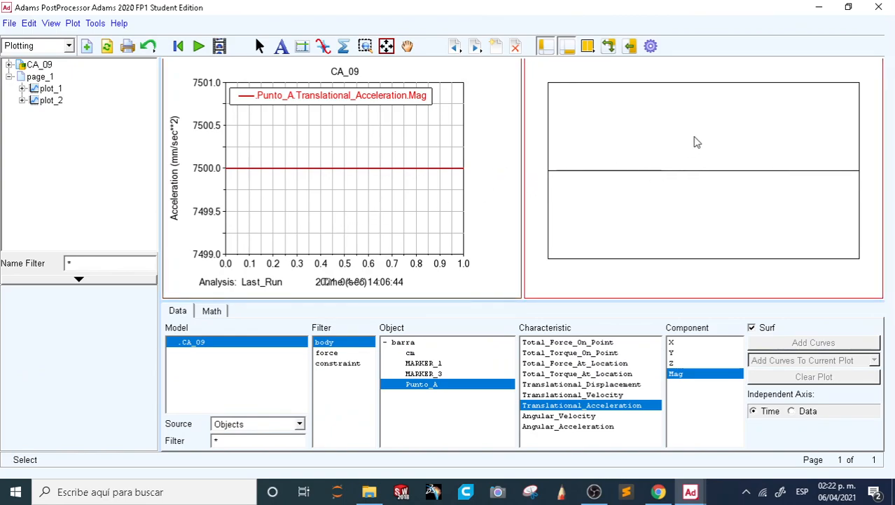
{"action": "left_click", "coordinate": [460, 216]}
{"action": "left_click", "coordinate": [730, 179]}
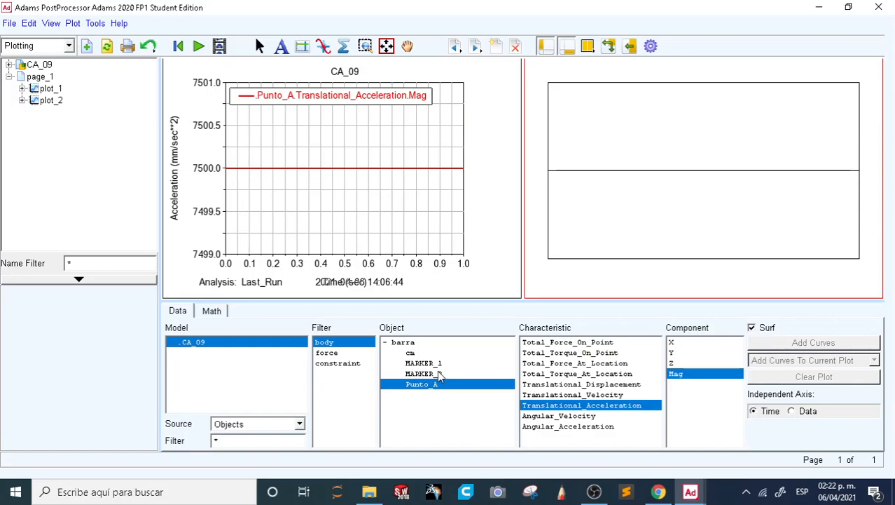
{"action": "left_click", "coordinate": [603, 394]}
{"action": "left_click_drag", "start_coordinate": [683, 342], "coordinate": [691, 352]}
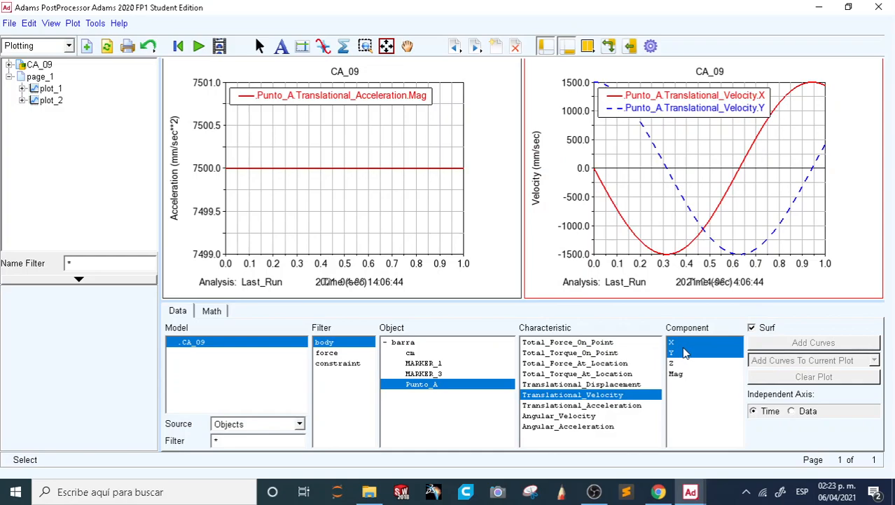
Replace the first view's curve with the magnitude of Punto_A's Translational_Velocity and select that curve.
{"action": "left_click", "coordinate": [347, 180]}
{"action": "left_click", "coordinate": [677, 363]}
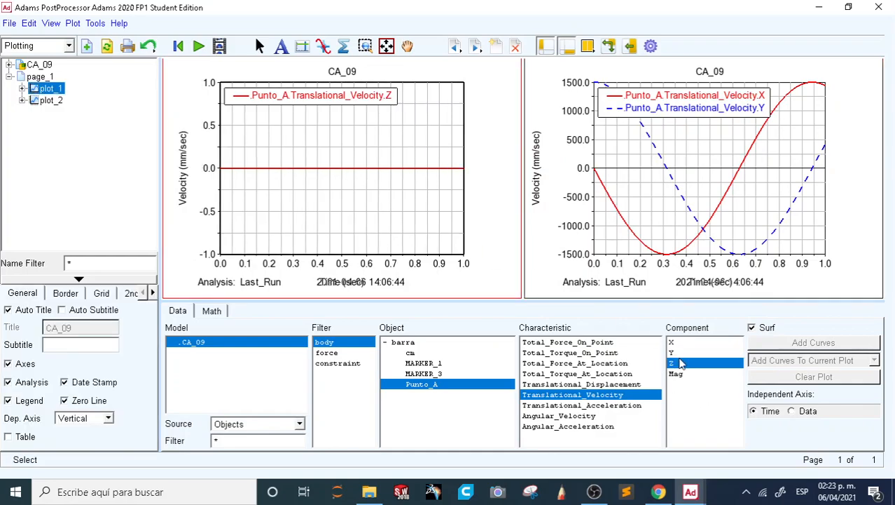
{"action": "left_click", "coordinate": [677, 373]}
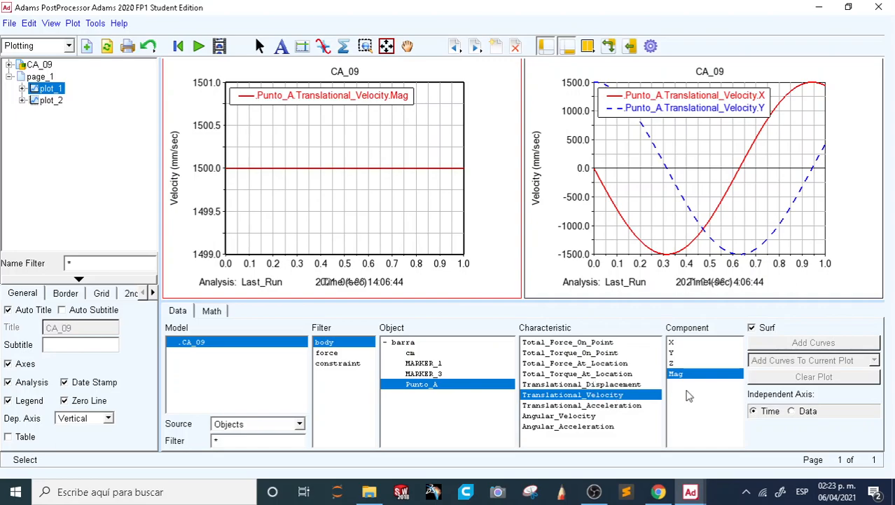
{"action": "left_click", "coordinate": [613, 156]}
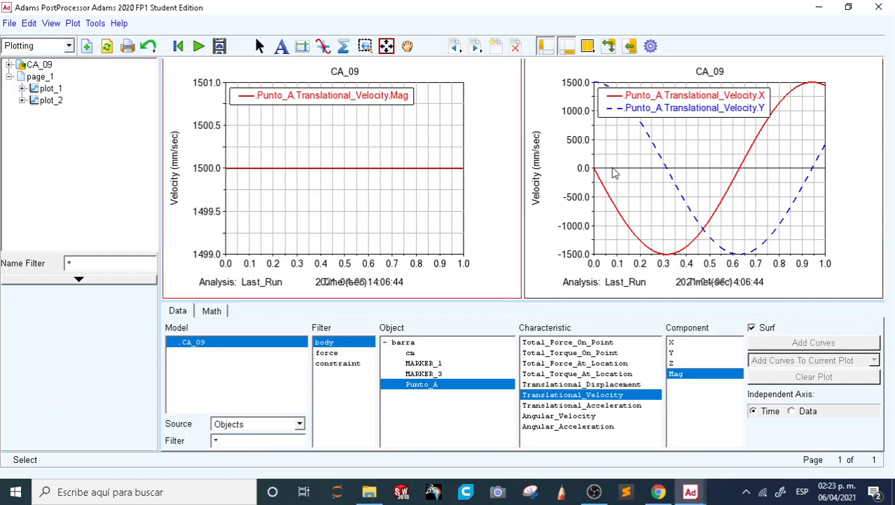
{"action": "left_click", "coordinate": [627, 173]}
{"action": "left_click", "coordinate": [404, 170]}
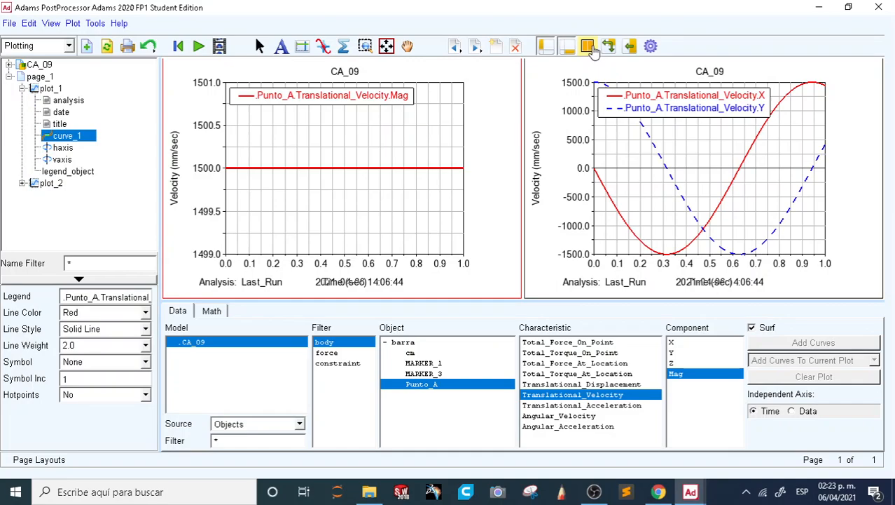
Change the page layout to a single view and return it to two side-by-side views.
{"action": "left_click", "coordinate": [590, 47]}
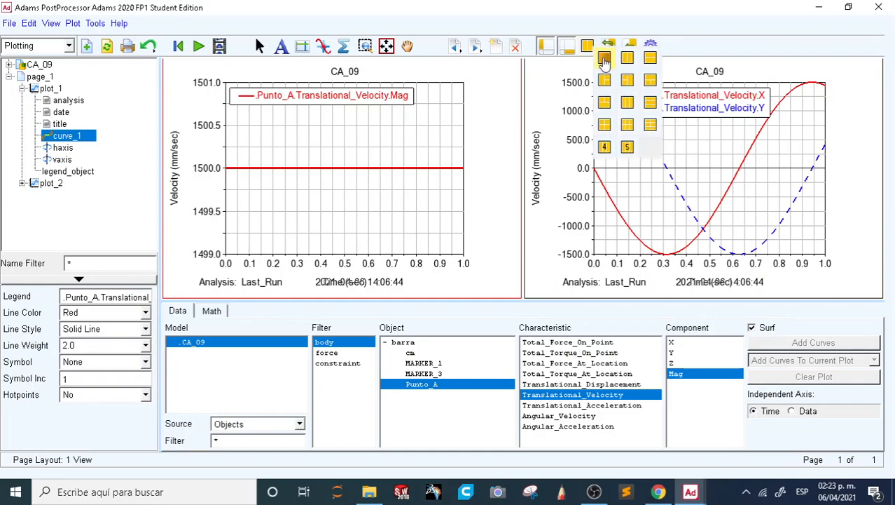
{"action": "left_click", "coordinate": [605, 59]}
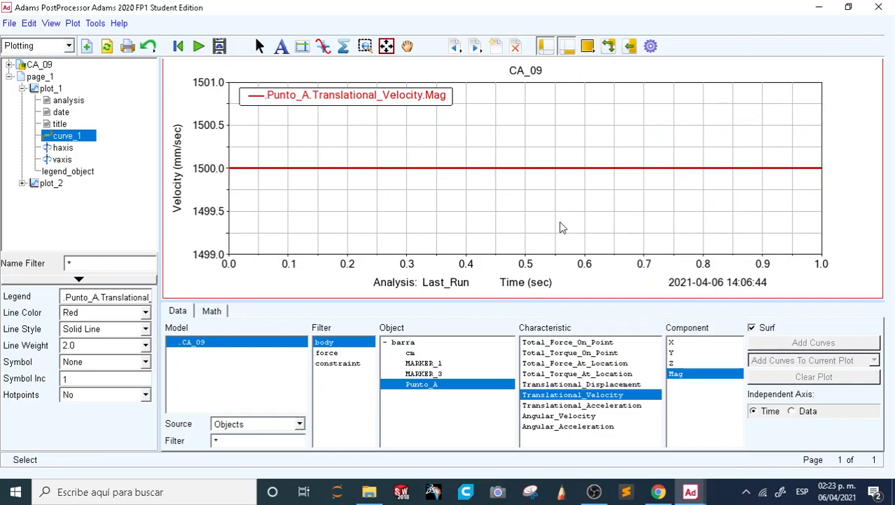
{"action": "left_click", "coordinate": [588, 46]}
{"action": "left_click", "coordinate": [611, 89]}
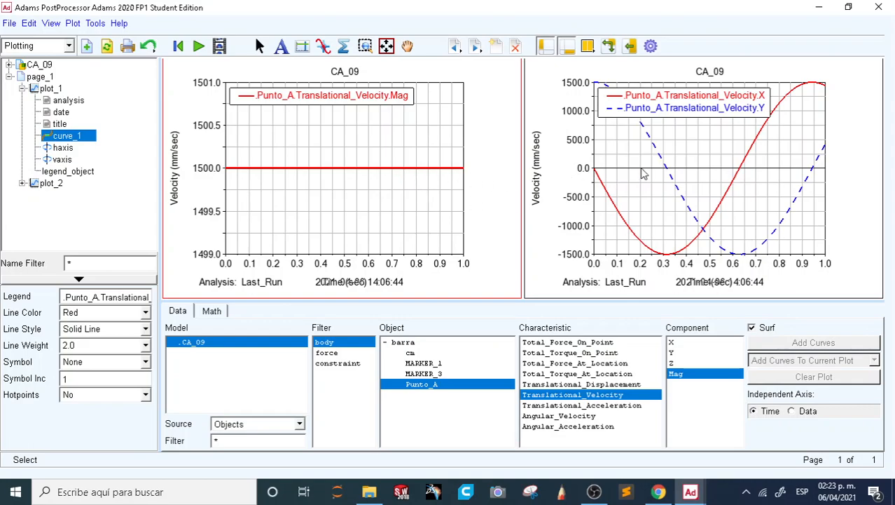
Replace the X and Y velocity plot in the second view with the link's animation.
{"action": "right_click", "coordinate": [843, 142]}
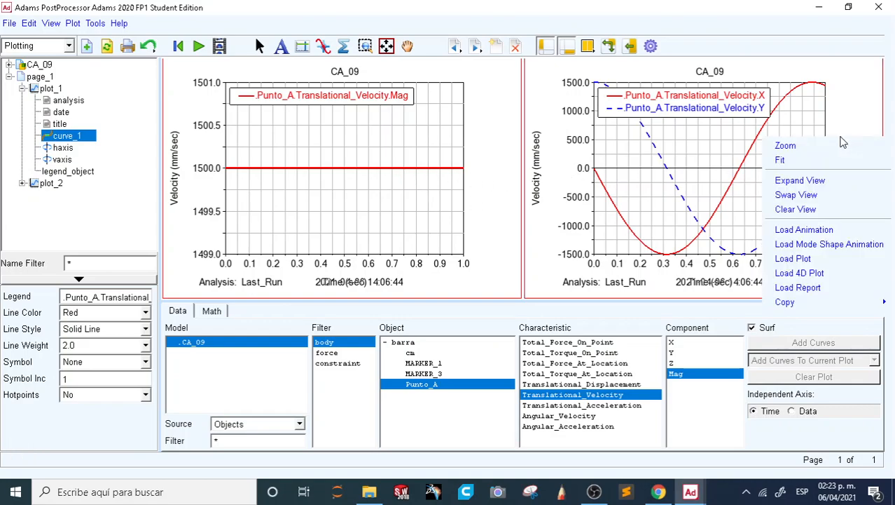
{"action": "left_click", "coordinate": [804, 230]}
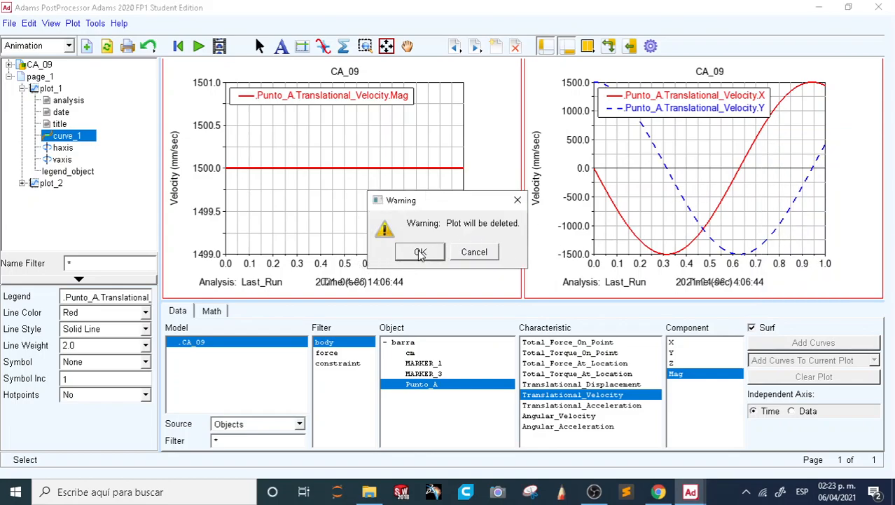
{"action": "left_click", "coordinate": [420, 252]}
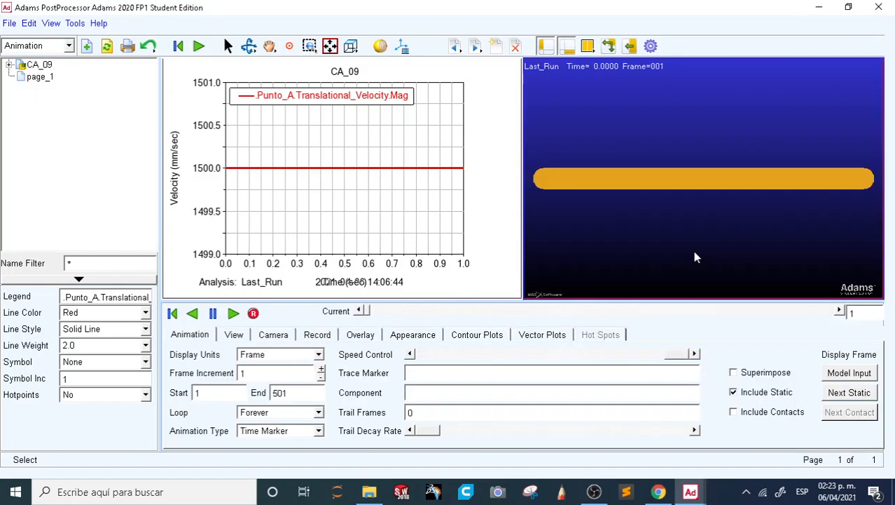
{"action": "left_click_drag", "start_coordinate": [690, 189], "coordinate": [760, 174]}
{"action": "key", "text": "shift+i"}
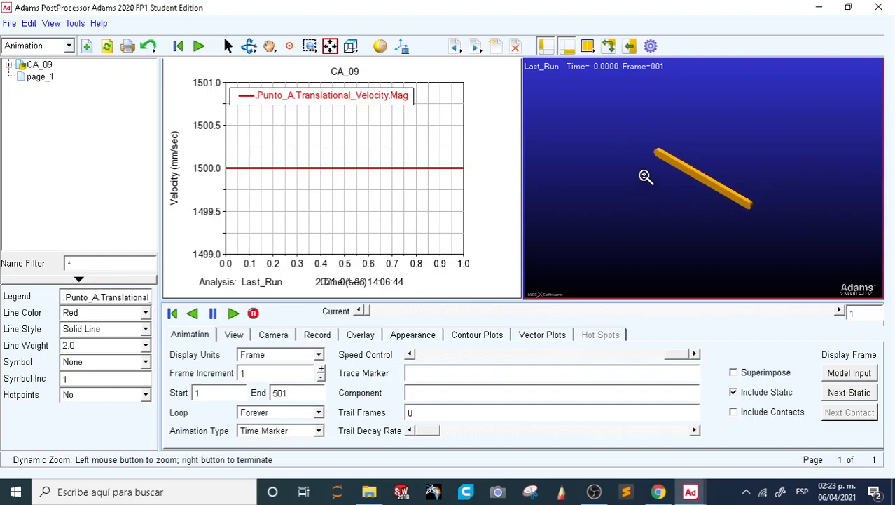
{"action": "left_click_drag", "start_coordinate": [766, 136], "coordinate": [766, 136]}
Alternate the active view between the velocity plot and the animation, ending on the animation.
{"action": "left_click", "coordinate": [426, 190]}
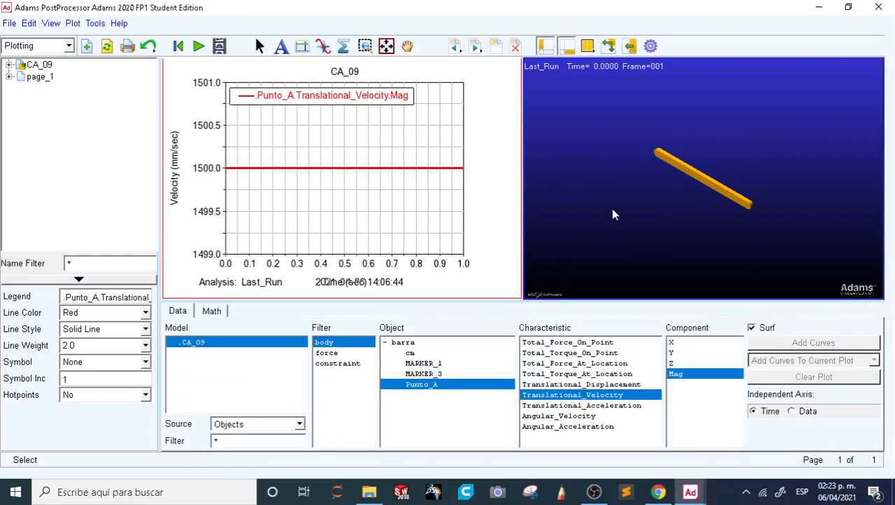
{"action": "left_click", "coordinate": [669, 180]}
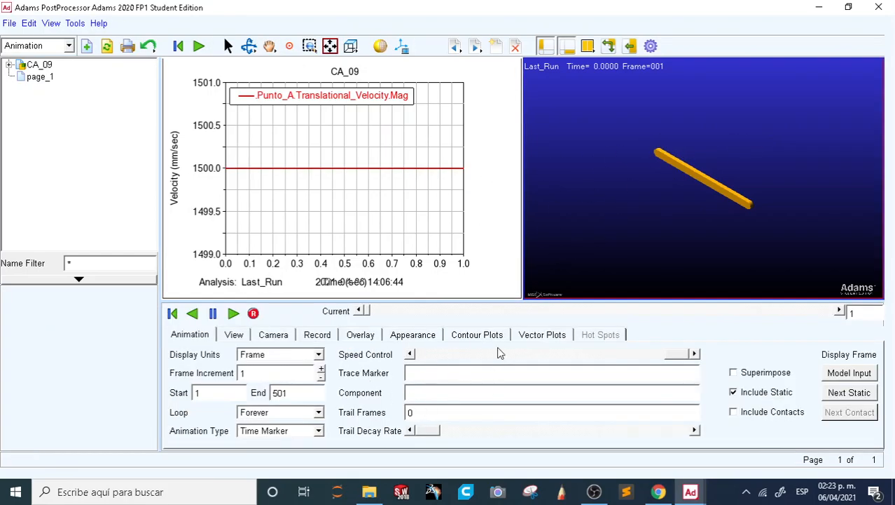
{"action": "left_click", "coordinate": [440, 140]}
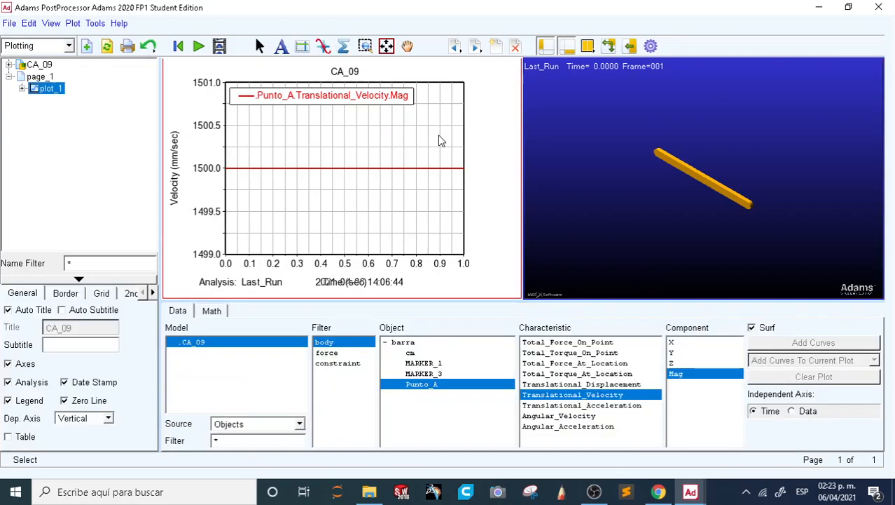
{"action": "left_click", "coordinate": [748, 100]}
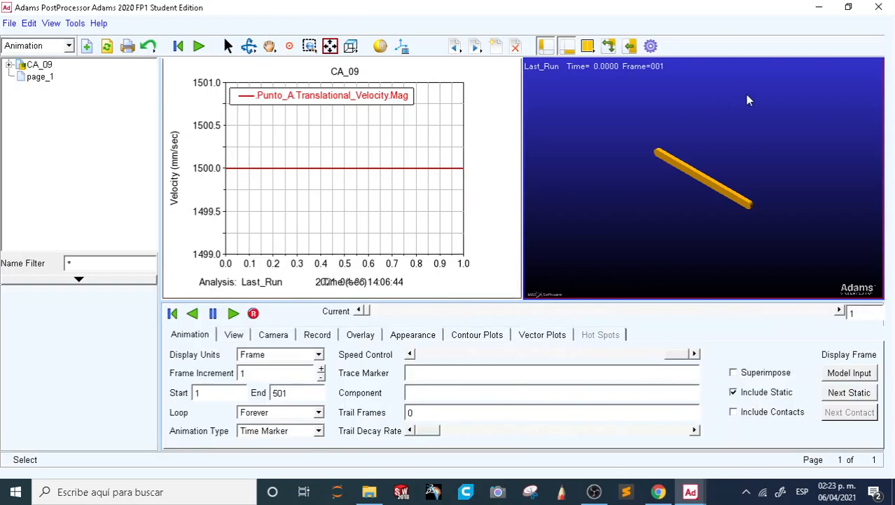
Scrub the animation to about frame 183 and play it.
{"action": "mouse_move", "coordinate": [678, 358]}
{"action": "left_mouse_down"}
{"action": "mouse_move", "coordinate": [423, 363]}
{"action": "mouse_move", "coordinate": [676, 351]}
{"action": "left_mouse_up"}
{"action": "left_click_drag", "start_coordinate": [362, 313], "coordinate": [555, 318]}
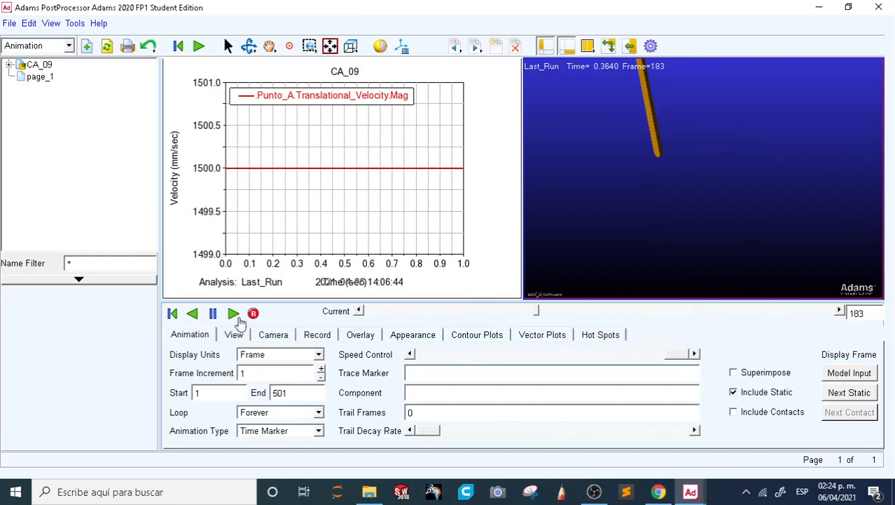
{"action": "left_click", "coordinate": [236, 315]}
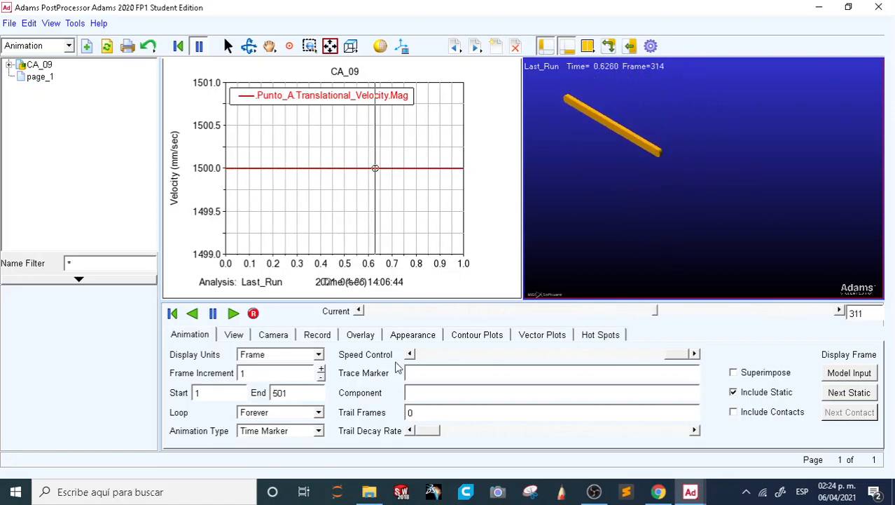
Set the animation's trace marker to barra's Punto_A from the model database.
{"action": "left_click", "coordinate": [435, 373]}
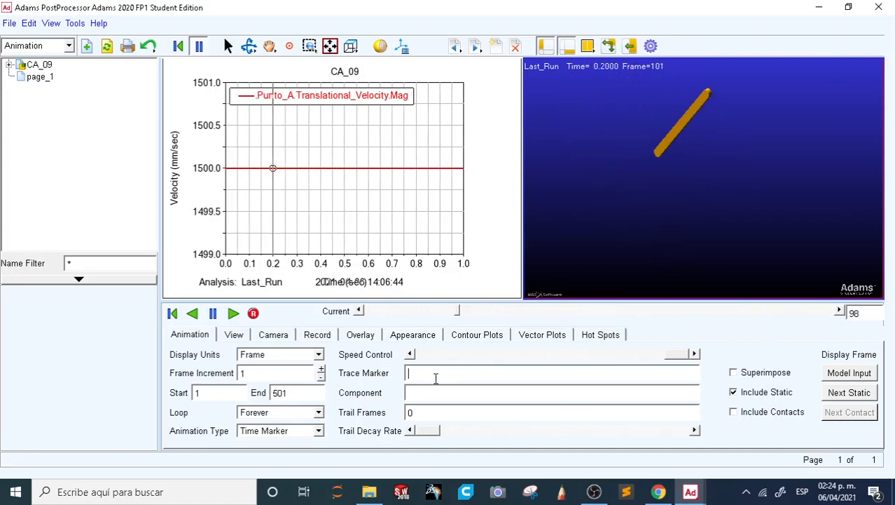
{"action": "right_click", "coordinate": [435, 375]}
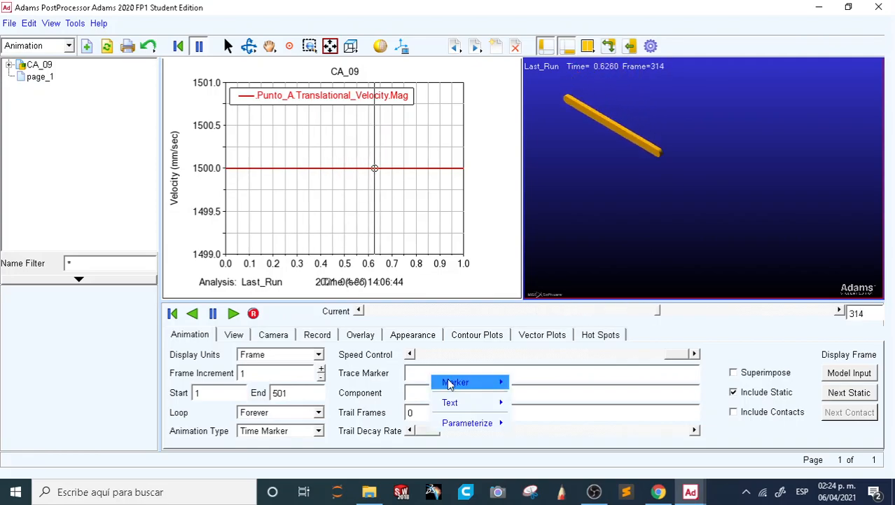
{"action": "mouse_move", "coordinate": [456, 390]}
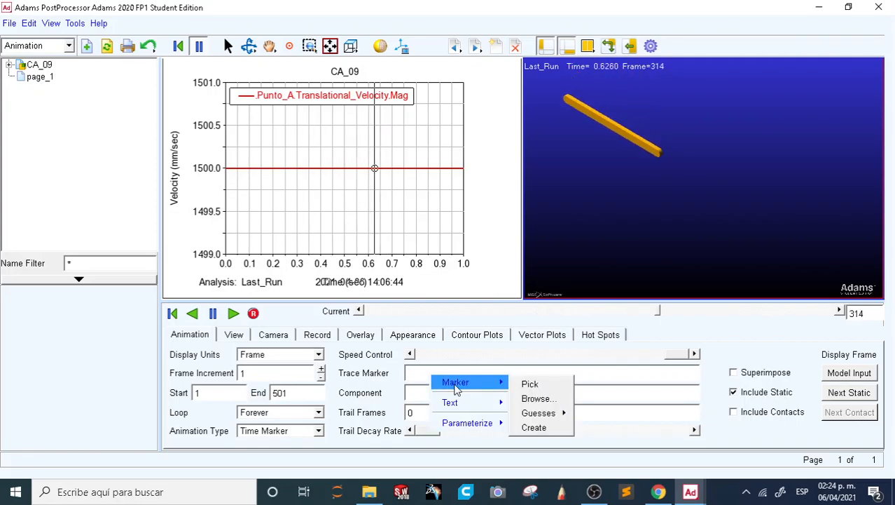
{"action": "left_click", "coordinate": [536, 398]}
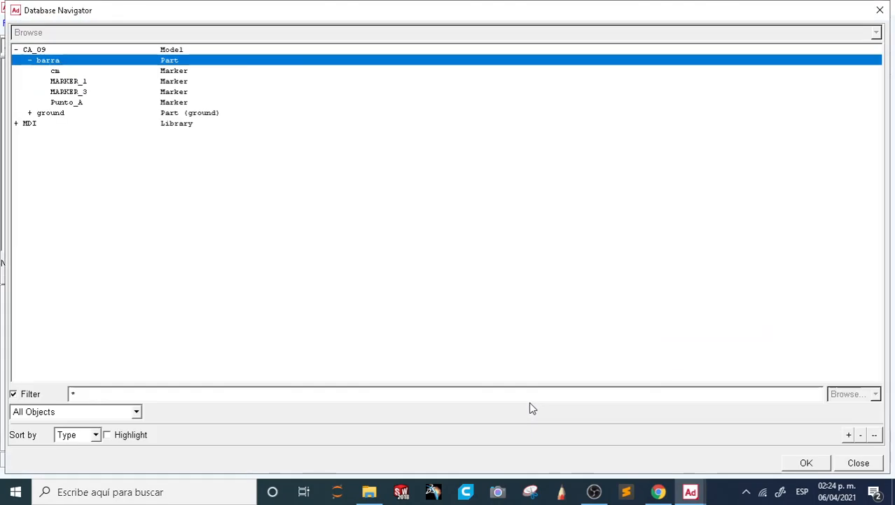
{"action": "left_click", "coordinate": [86, 102]}
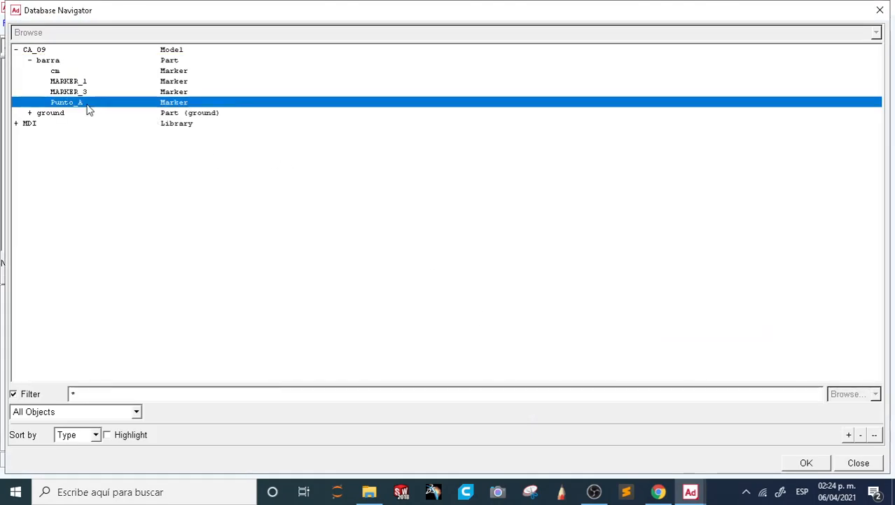
{"action": "left_click", "coordinate": [807, 462]}
{"action": "key", "text": "z"}
{"action": "left_click_drag", "start_coordinate": [719, 207], "coordinate": [726, 221]}
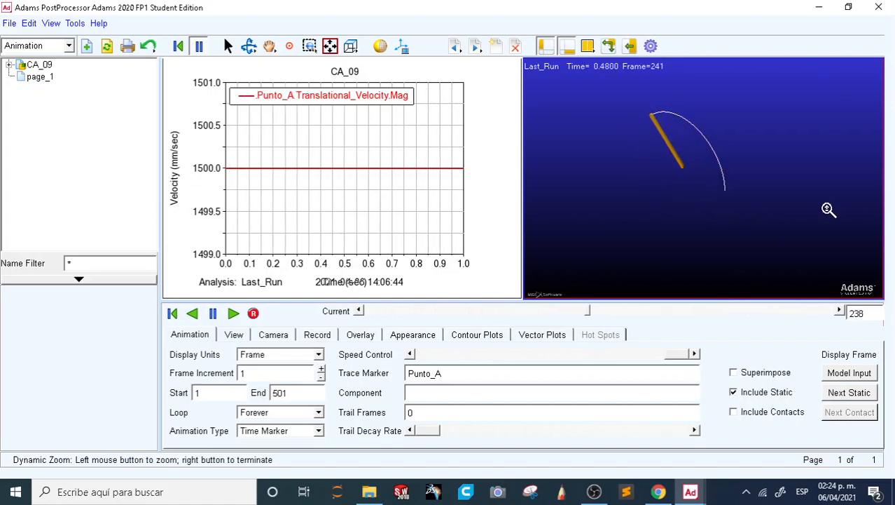
{"action": "left_click", "coordinate": [689, 146]}
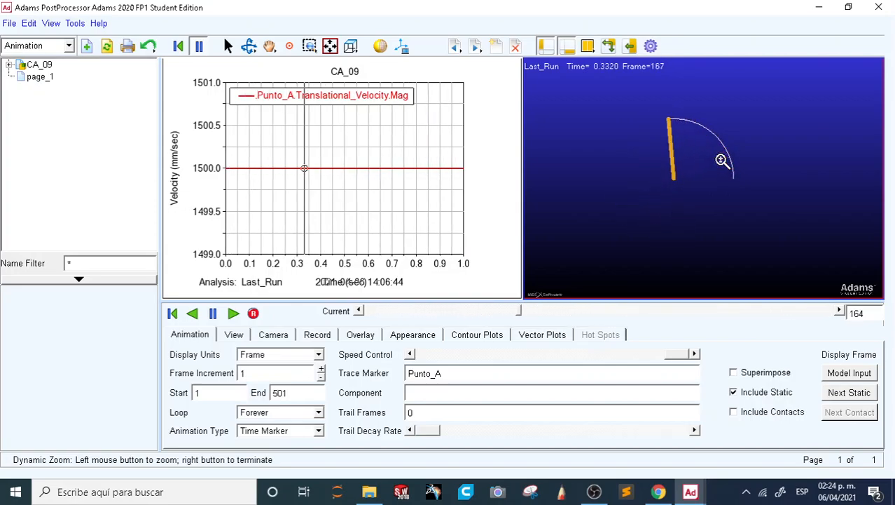
{"action": "left_click_drag", "start_coordinate": [635, 173], "coordinate": [694, 154]}
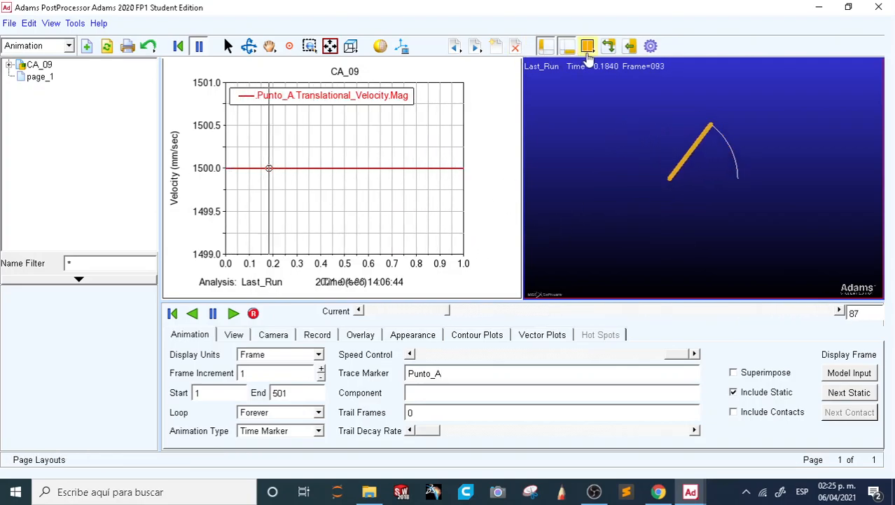
Change the page layout to one view and replace its animation with an empty plot.
{"action": "left_click", "coordinate": [588, 47]}
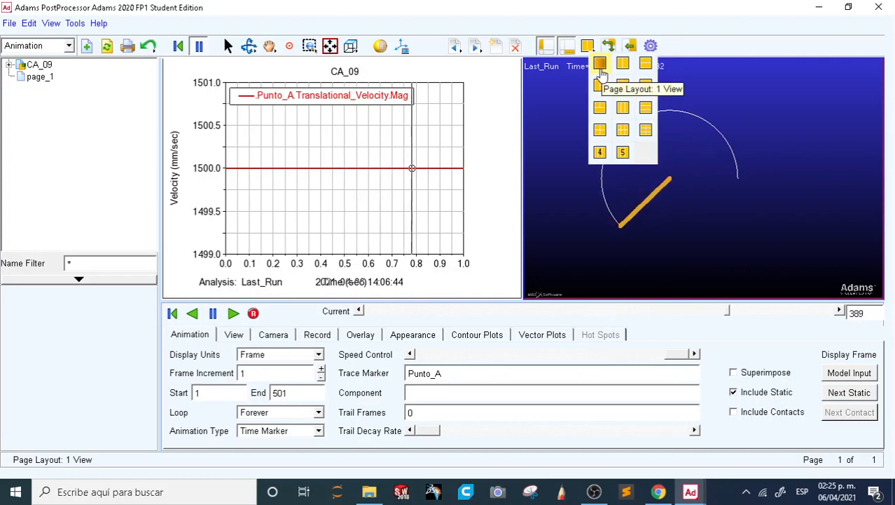
{"action": "left_click", "coordinate": [600, 68]}
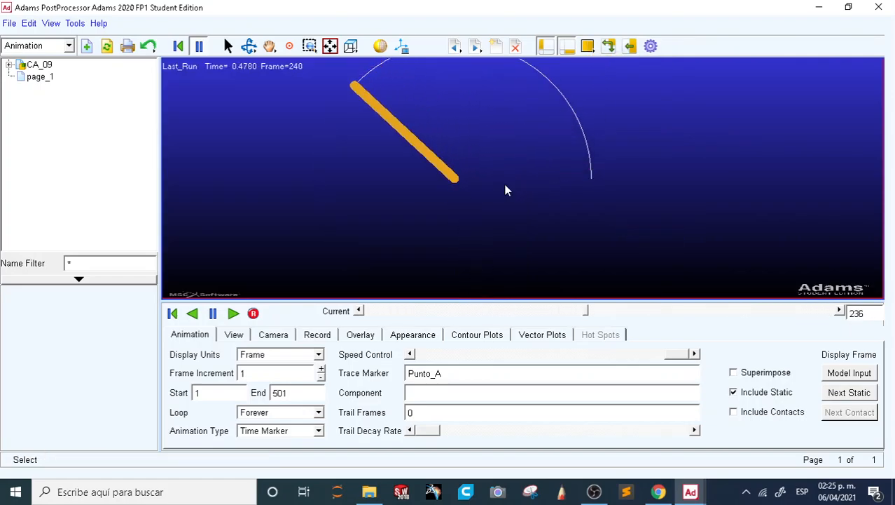
{"action": "right_click", "coordinate": [500, 149]}
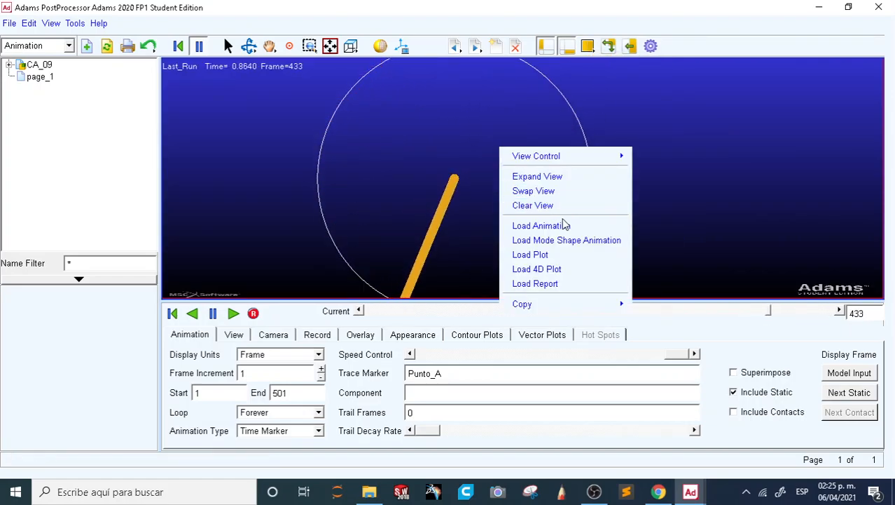
{"action": "left_click", "coordinate": [452, 142]}
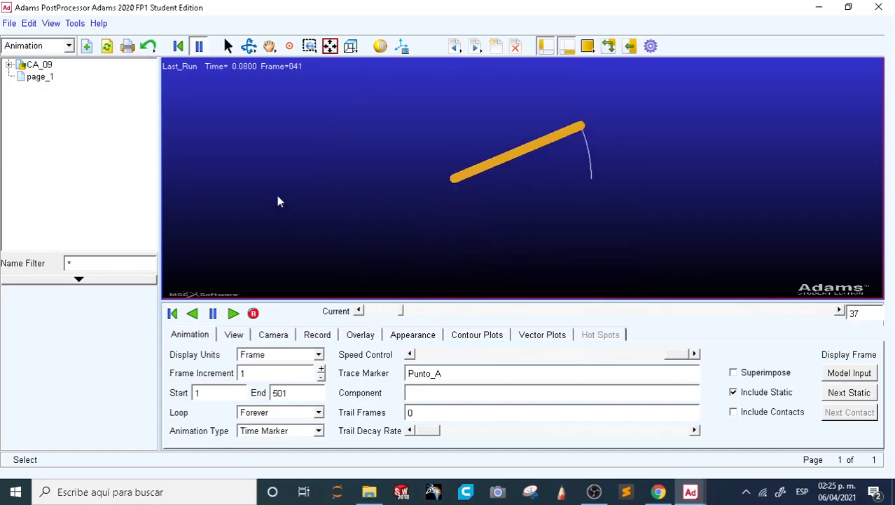
{"action": "right_click", "coordinate": [362, 106]}
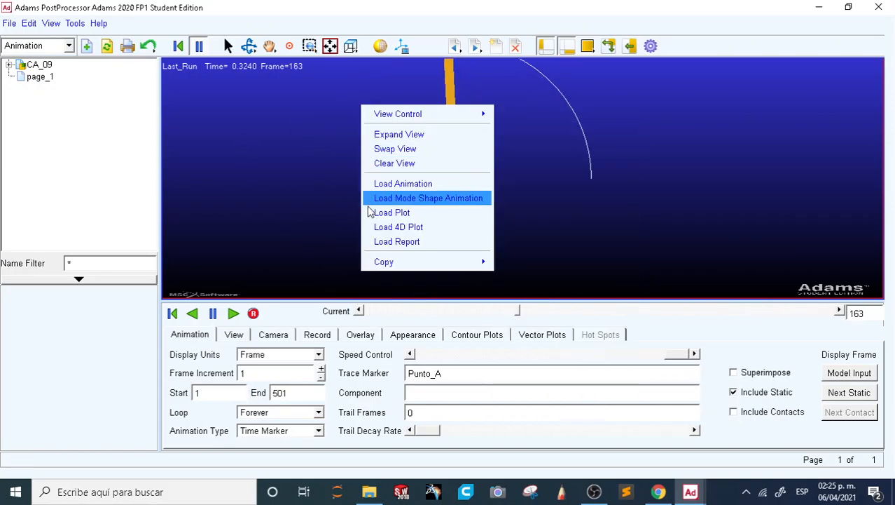
{"action": "left_click", "coordinate": [393, 226]}
{"action": "left_click", "coordinate": [428, 253]}
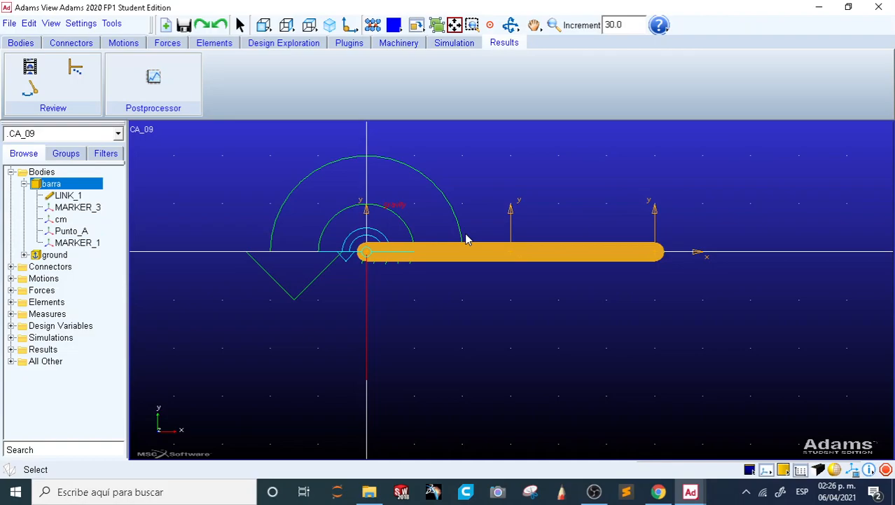
Switch back to the postprocessor and plot the magnitude of MARKER_1's Translational_Velocity.
{"action": "key", "text": "F8"}
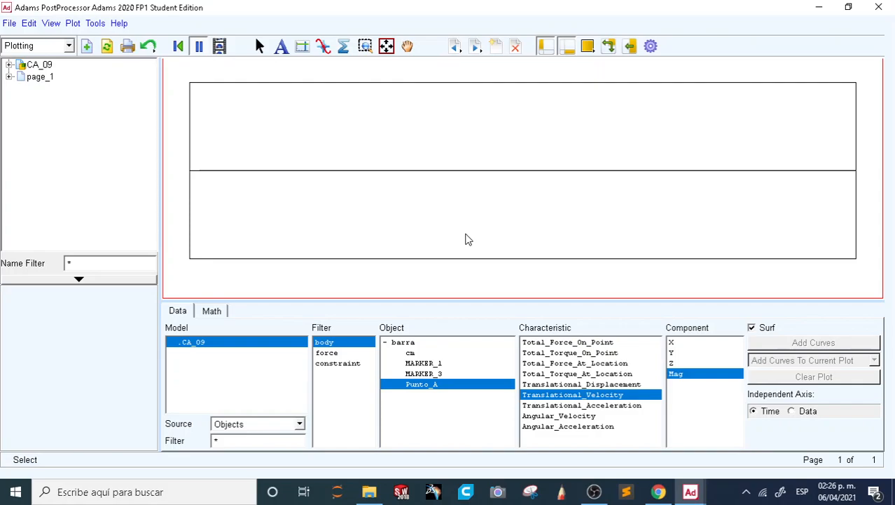
{"action": "key", "text": "F8"}
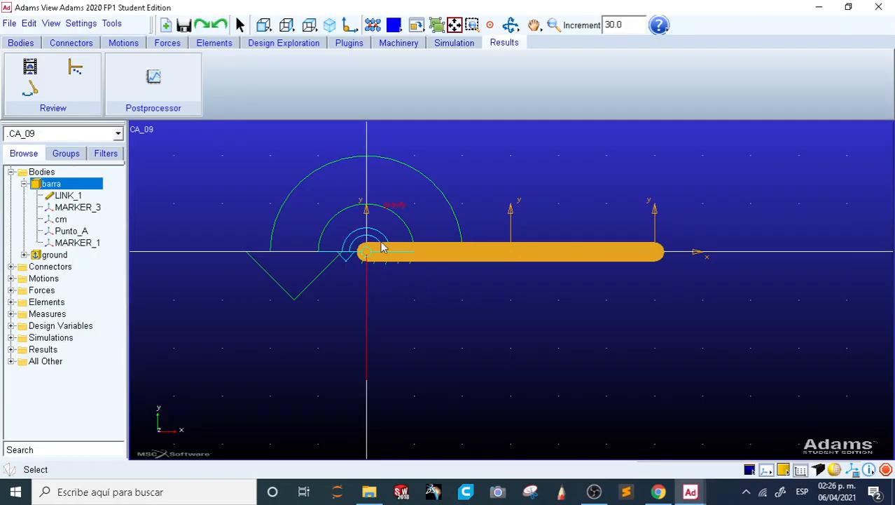
{"action": "key", "text": "F8"}
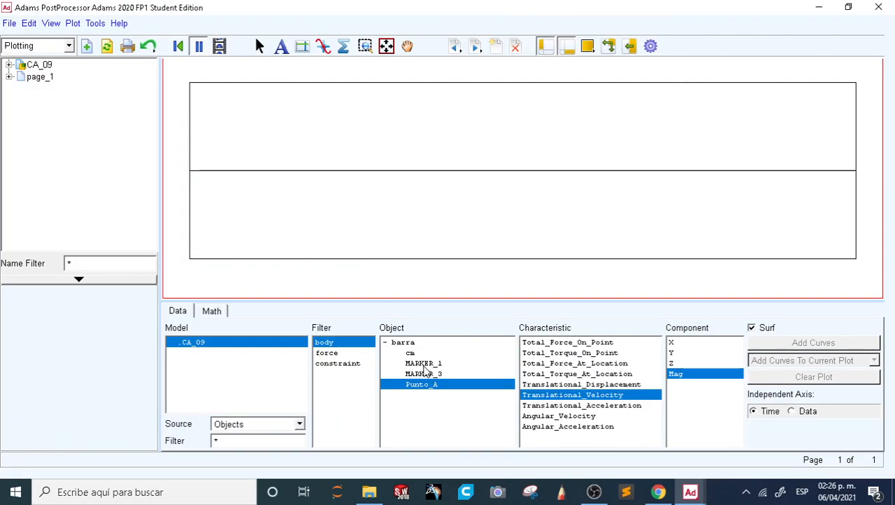
{"action": "left_click", "coordinate": [424, 363]}
Switch to Adams View to locate barra's MARKER_1 in the model, and return to the postprocessor.
{"action": "key", "text": "F8"}
{"action": "left_click", "coordinate": [83, 246]}
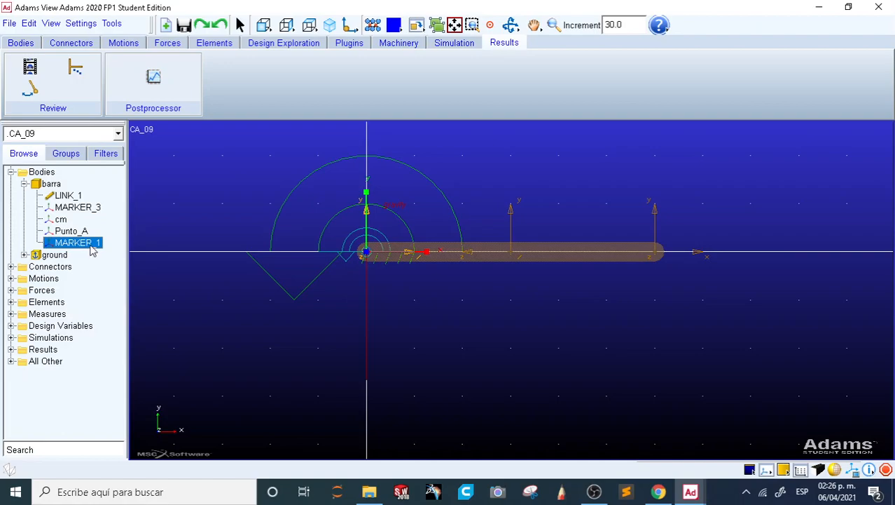
{"action": "left_click", "coordinate": [153, 77]}
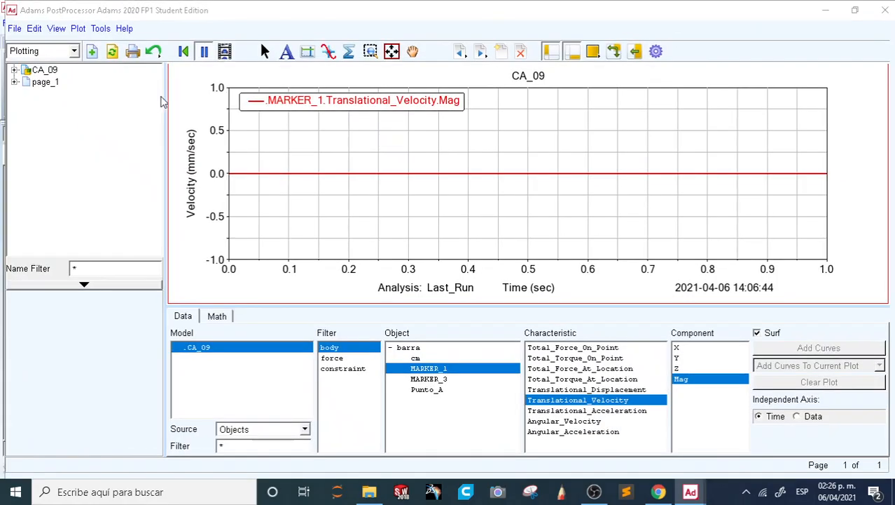
Plot the magnitude of MARKER_1's Total_Force_At_Location on the body barra.
{"action": "left_click", "coordinate": [340, 357]}
{"action": "left_click", "coordinate": [331, 348]}
{"action": "left_click", "coordinate": [413, 355]}
{"action": "double_click", "coordinate": [413, 355]}
{"action": "left_click", "coordinate": [430, 369]}
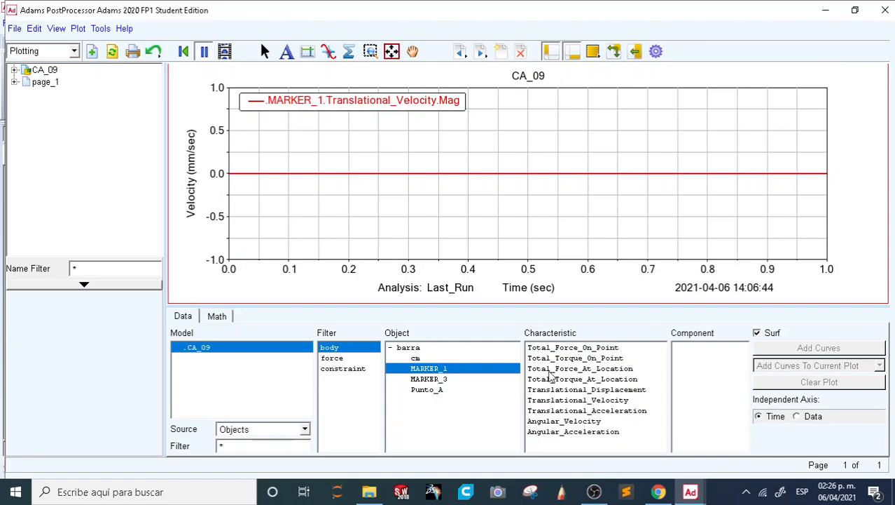
{"action": "left_click", "coordinate": [566, 368]}
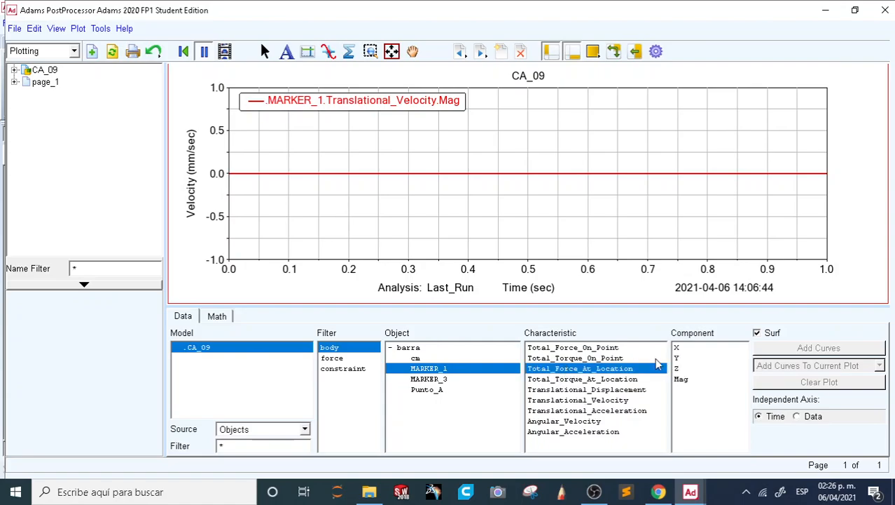
{"action": "left_click", "coordinate": [689, 380]}
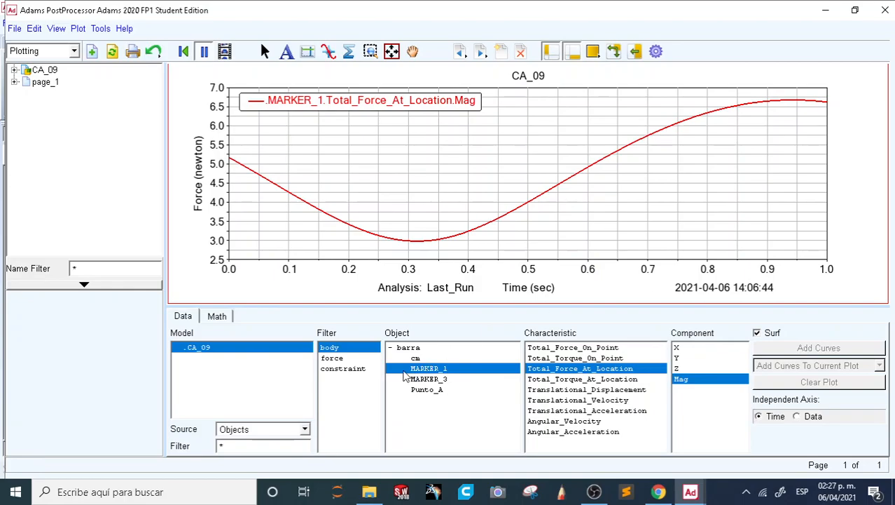
Plot the magnitude of Element_Force for the constraint JOINT_1.
{"action": "left_click", "coordinate": [343, 368]}
{"action": "left_click", "coordinate": [423, 350]}
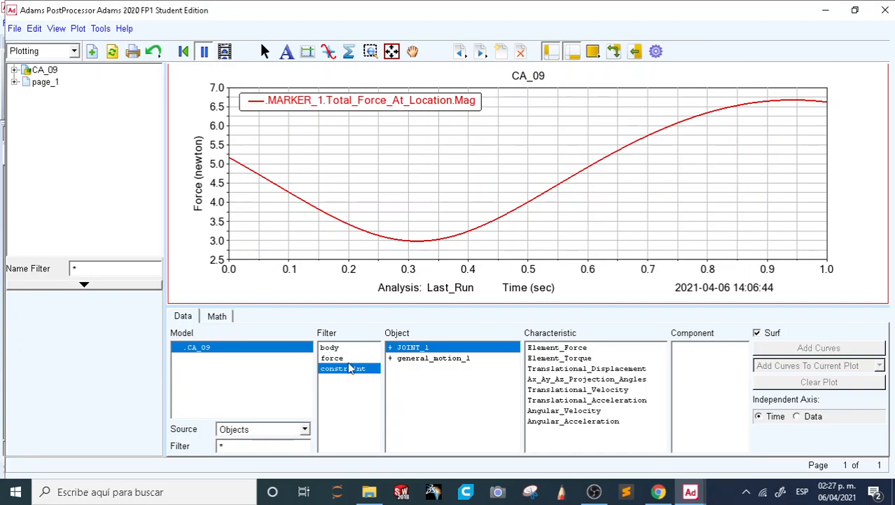
{"action": "left_click", "coordinate": [574, 348]}
{"action": "left_click", "coordinate": [684, 379]}
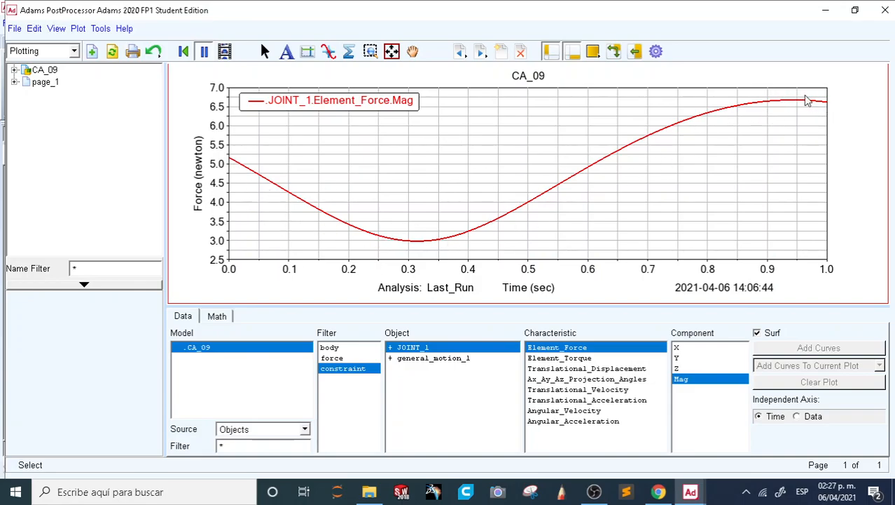
Plot the X and Y components of JOINT_1's Element_Force together, and compare them individually, ending with Y alone.
{"action": "left_click", "coordinate": [693, 348]}
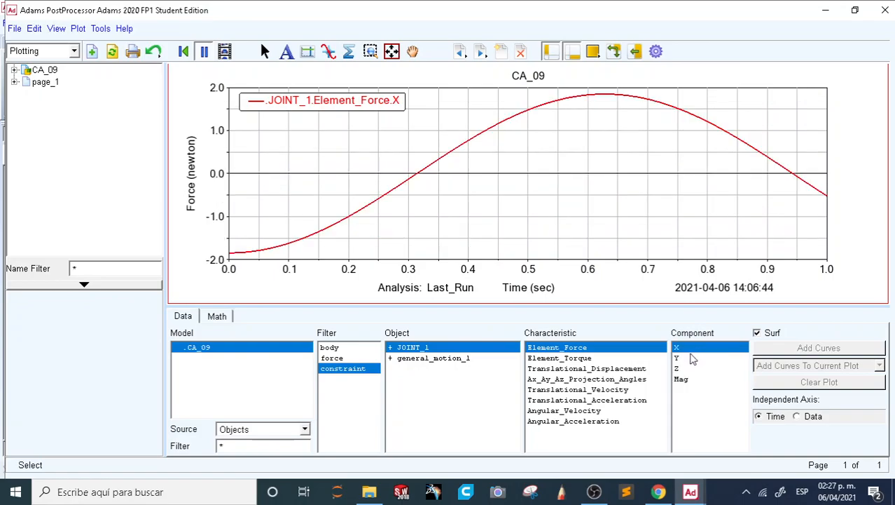
{"action": "left_click", "coordinate": [694, 358], "text": "ctrl"}
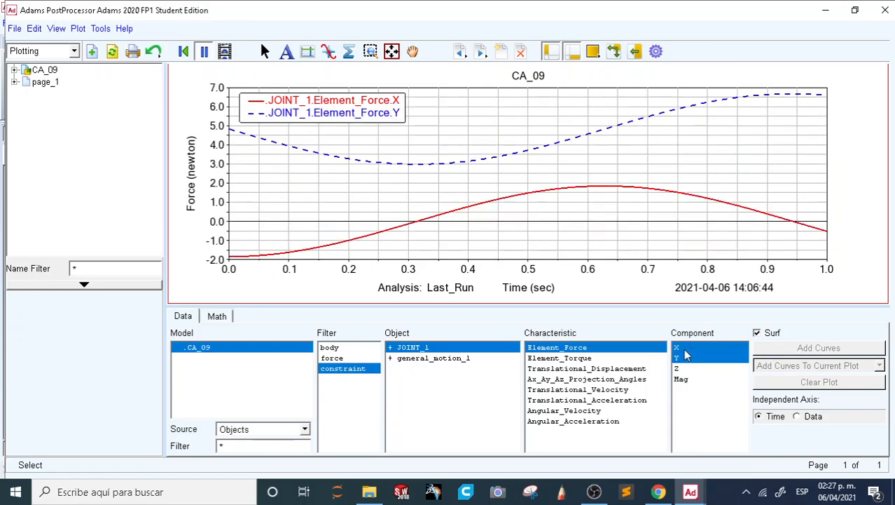
{"action": "left_click", "coordinate": [686, 350]}
{"action": "left_click", "coordinate": [686, 359]}
{"action": "left_click", "coordinate": [686, 349]}
{"action": "left_click", "coordinate": [690, 358]}
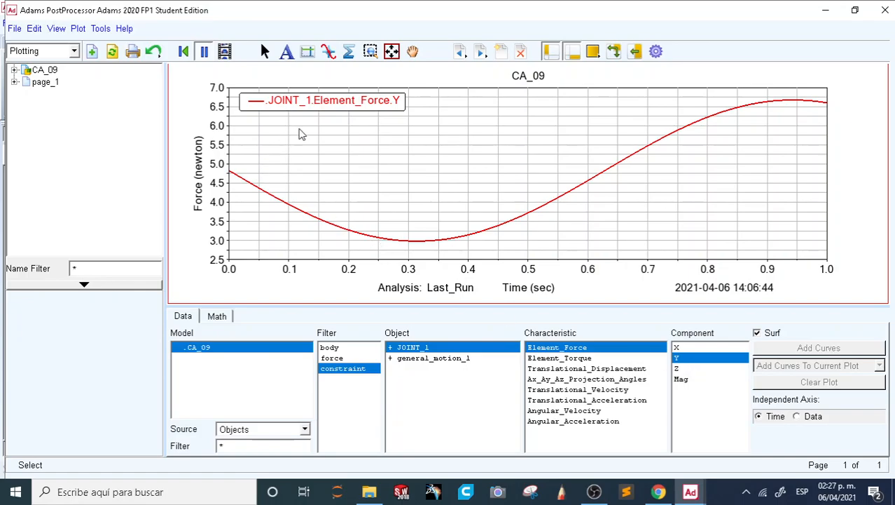
Inspect the properties of the plotted force curve and of the plot's vertical axis.
{"action": "left_click", "coordinate": [317, 109]}
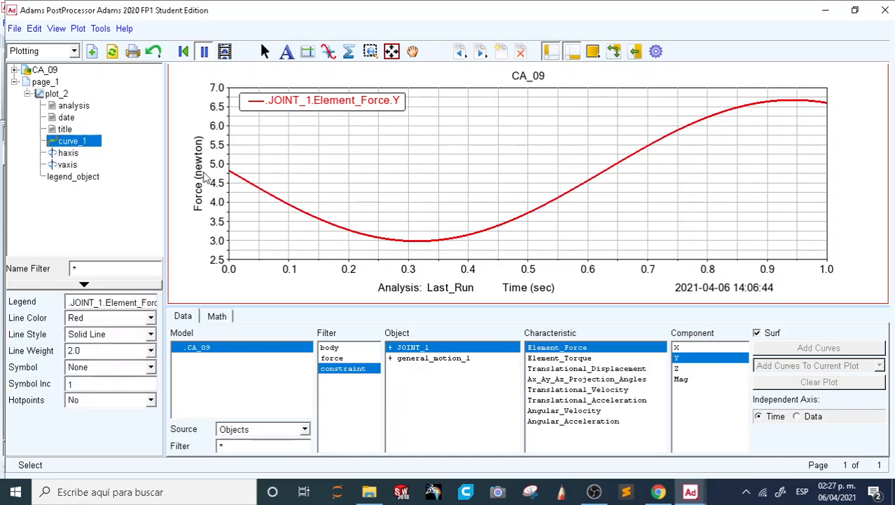
{"action": "left_click", "coordinate": [208, 183]}
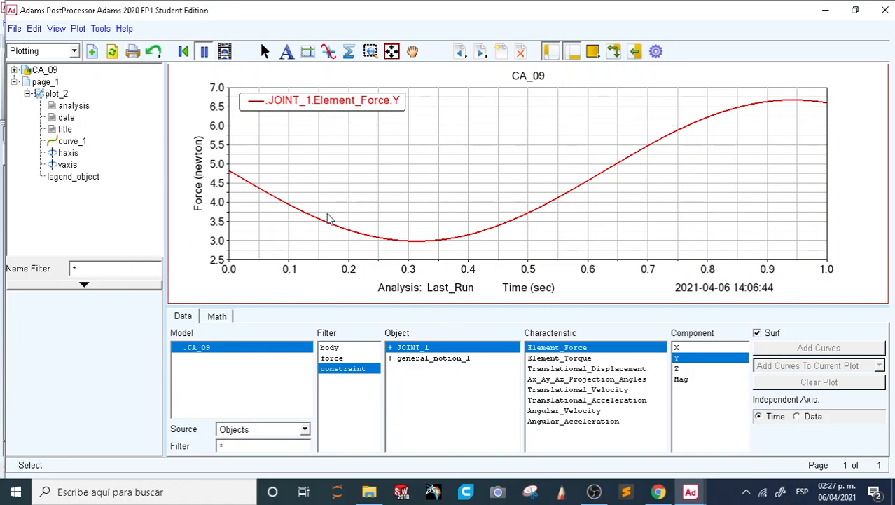
{"action": "left_click", "coordinate": [201, 172]}
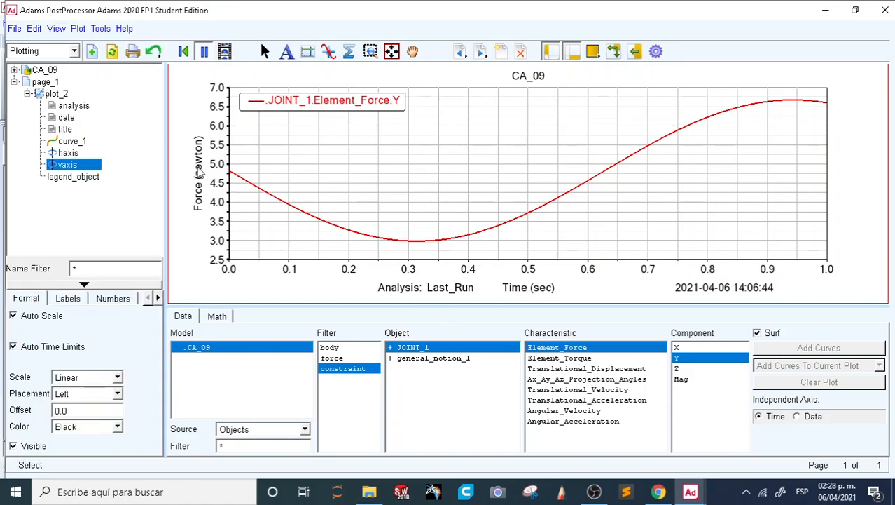
{"action": "left_click", "coordinate": [200, 173]}
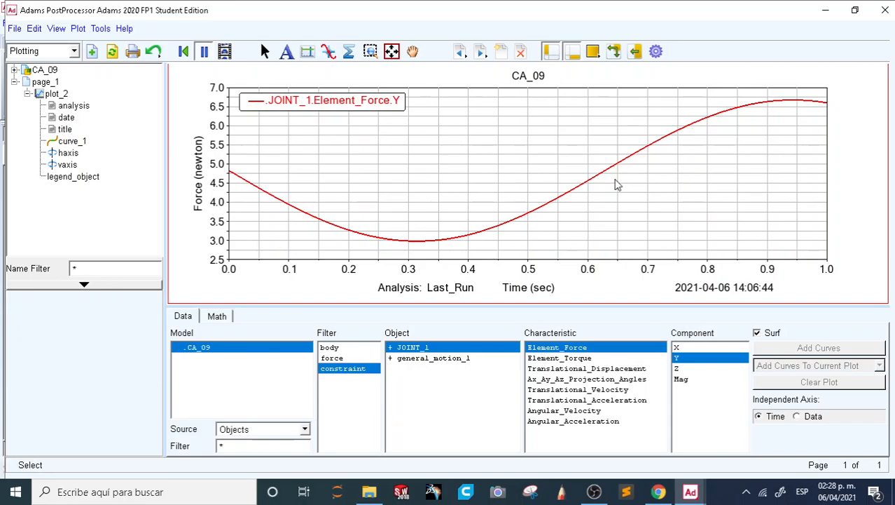
Examine the plot statistics of JOINT_1's Element_Force for the Y component and for the magnitude.
{"action": "left_click", "coordinate": [329, 54]}
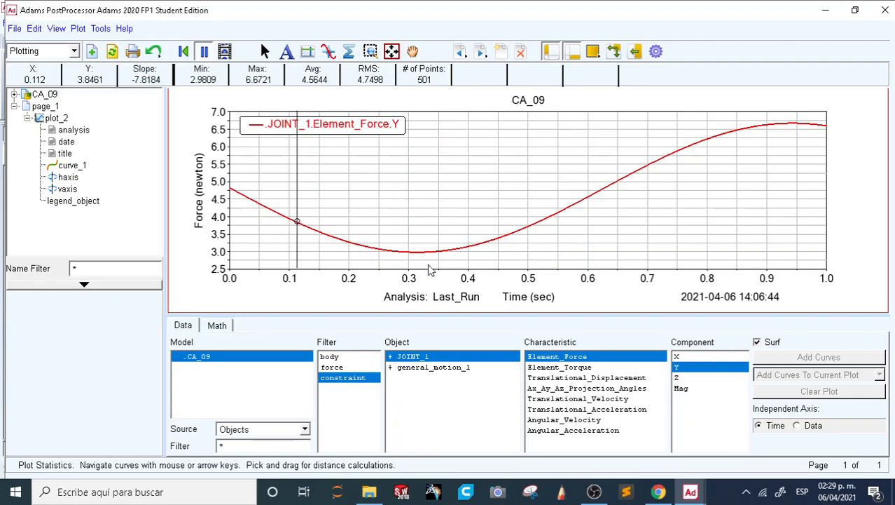
{"action": "left_click", "coordinate": [681, 388]}
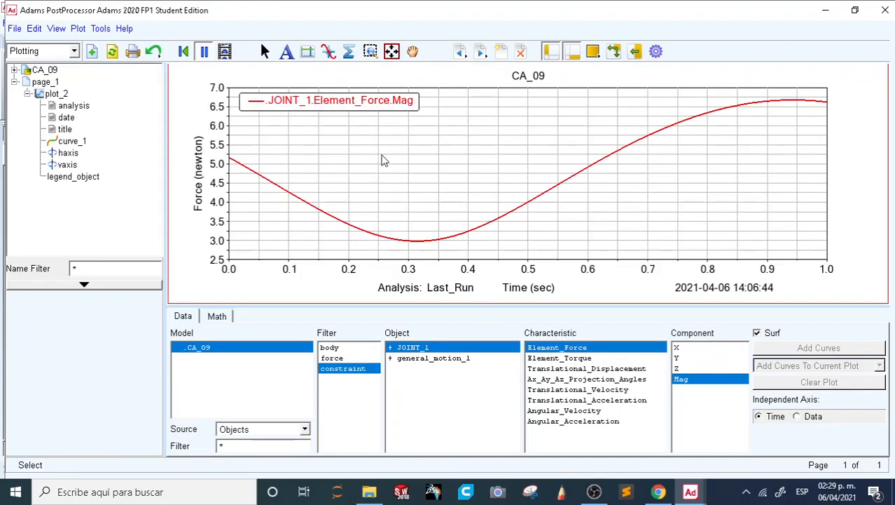
{"action": "left_click", "coordinate": [328, 52]}
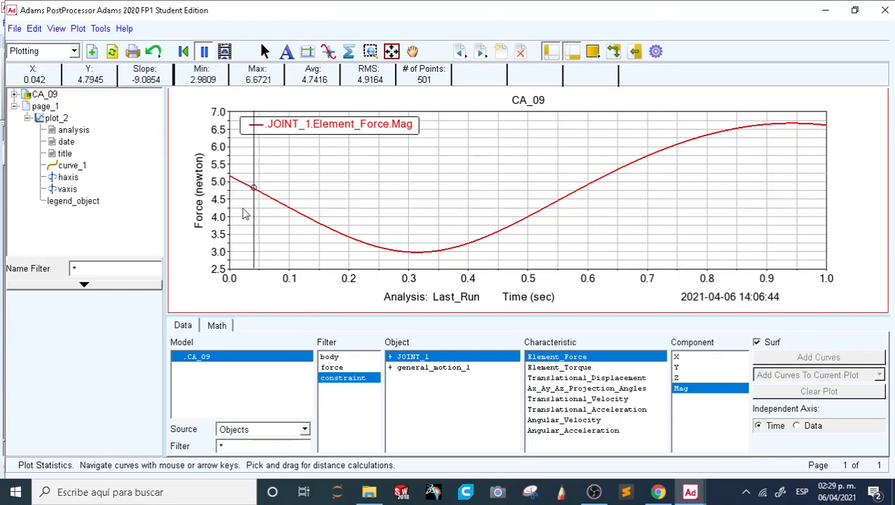
Plot the magnitude of the body barra's CM_Angular_Velocity and trace the curve with plot statistics.
{"action": "left_click", "coordinate": [340, 357]}
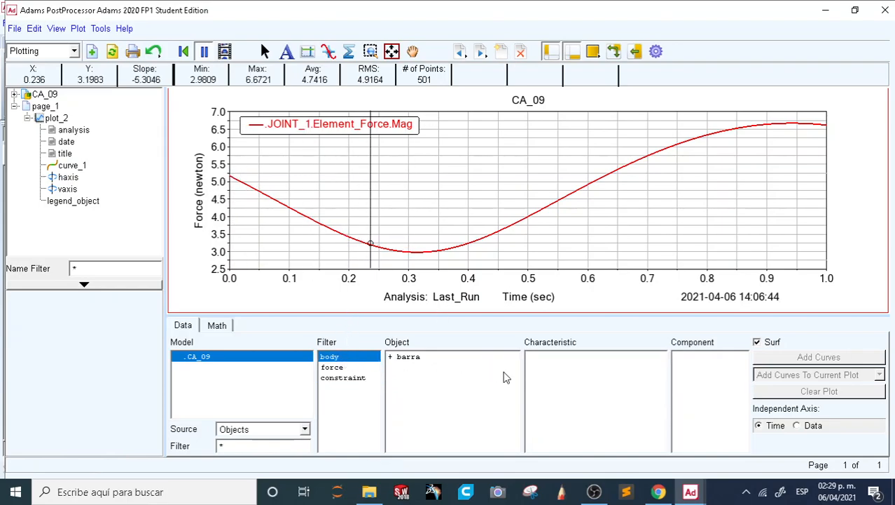
{"action": "left_click", "coordinate": [430, 359]}
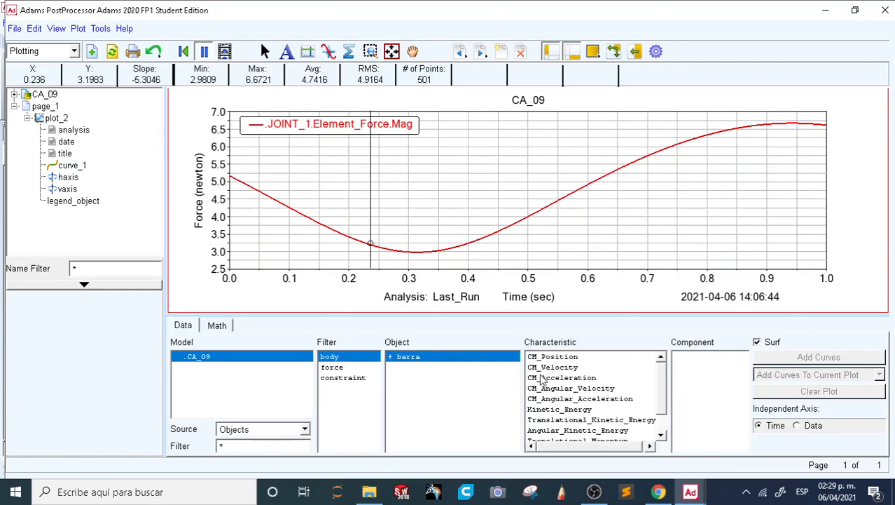
{"action": "left_click", "coordinate": [586, 388]}
{"action": "left_click", "coordinate": [699, 388]}
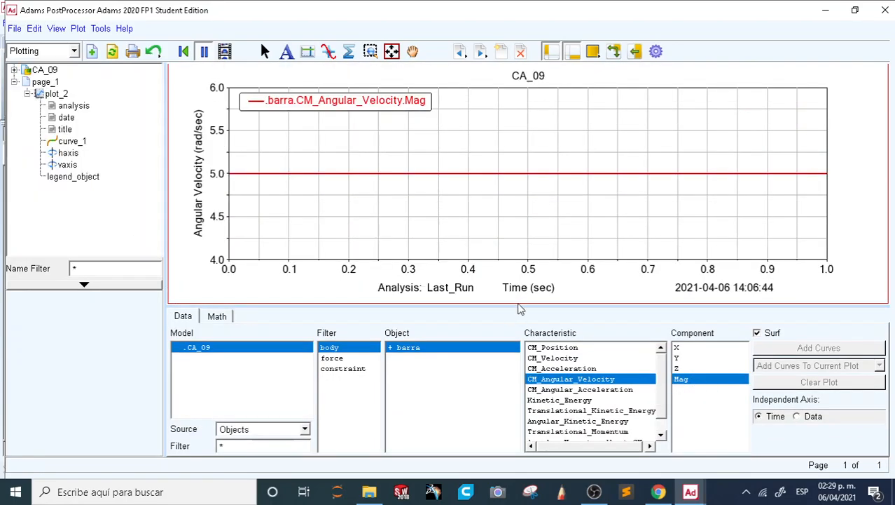
{"action": "left_click", "coordinate": [307, 51]}
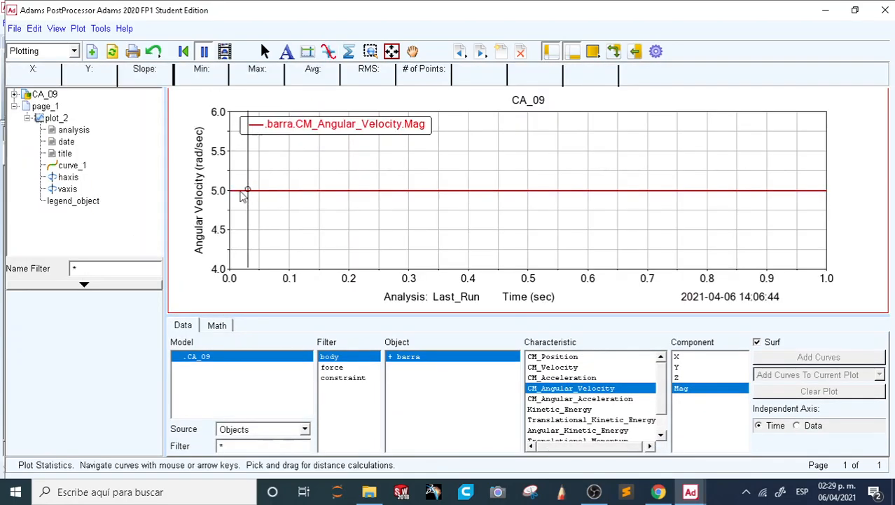
Plot barra's CM_Acceleration magnitude, and replace it with the X component of CM_Velocity, showing its plot statistics.
{"action": "left_click", "coordinate": [579, 378]}
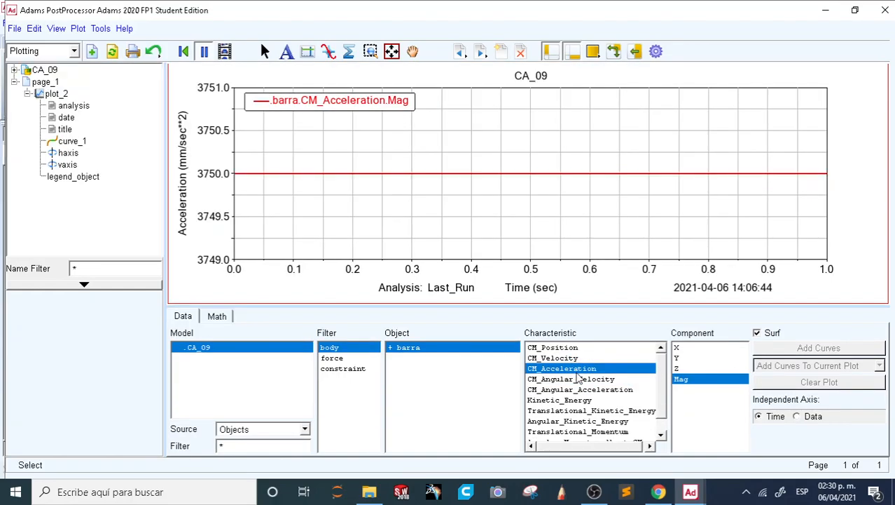
{"action": "left_click", "coordinate": [573, 358]}
{"action": "left_click", "coordinate": [684, 348]}
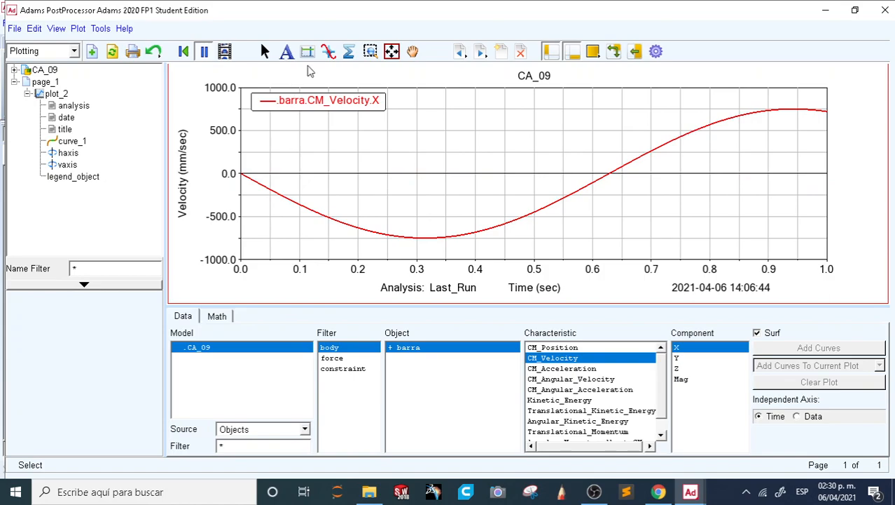
{"action": "left_click", "coordinate": [328, 51]}
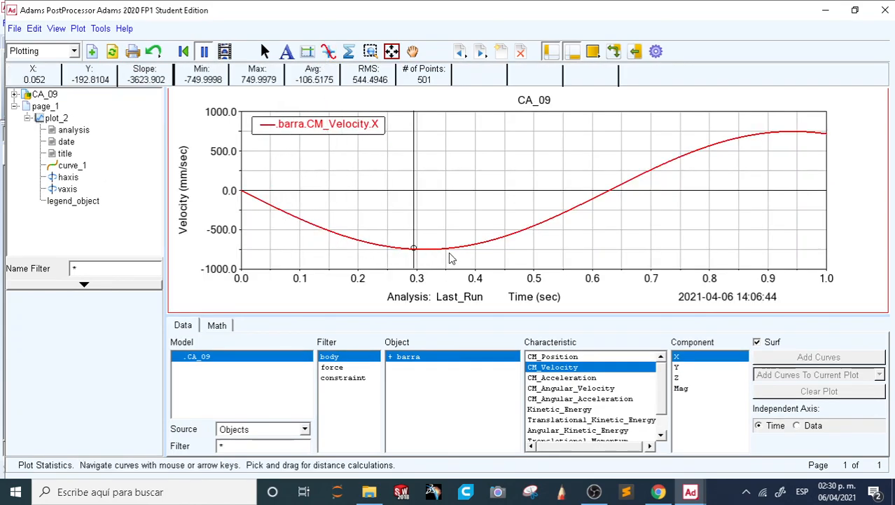